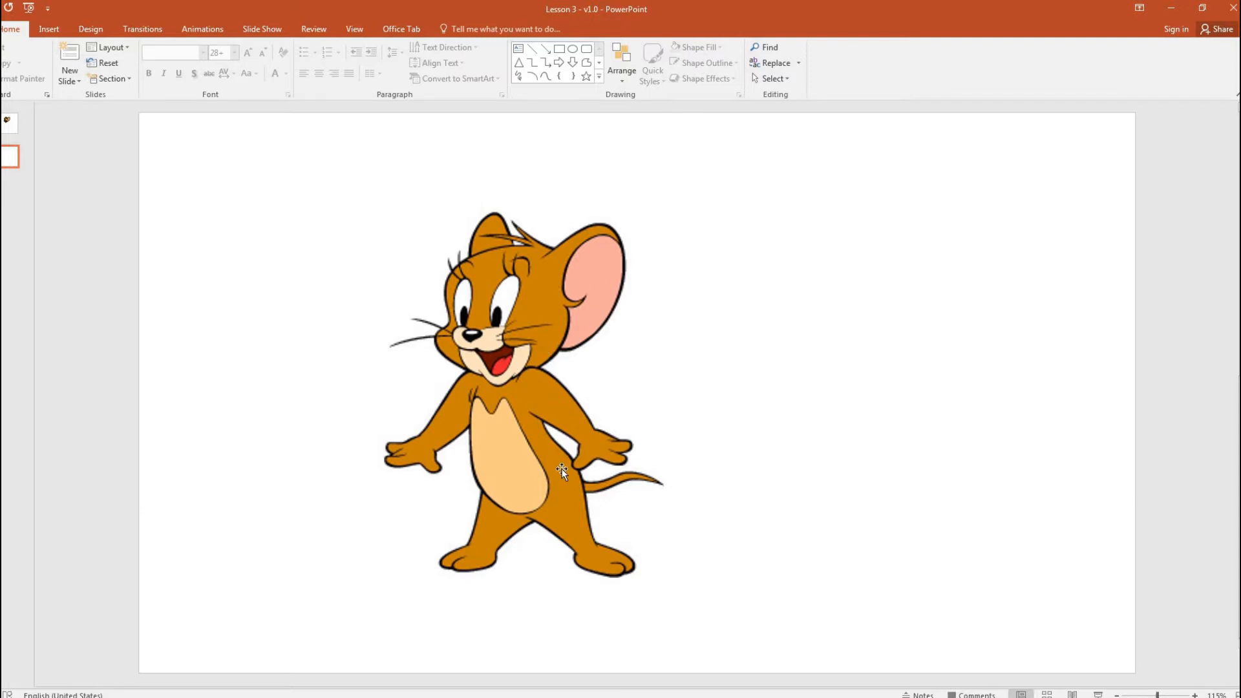
click(538, 311)
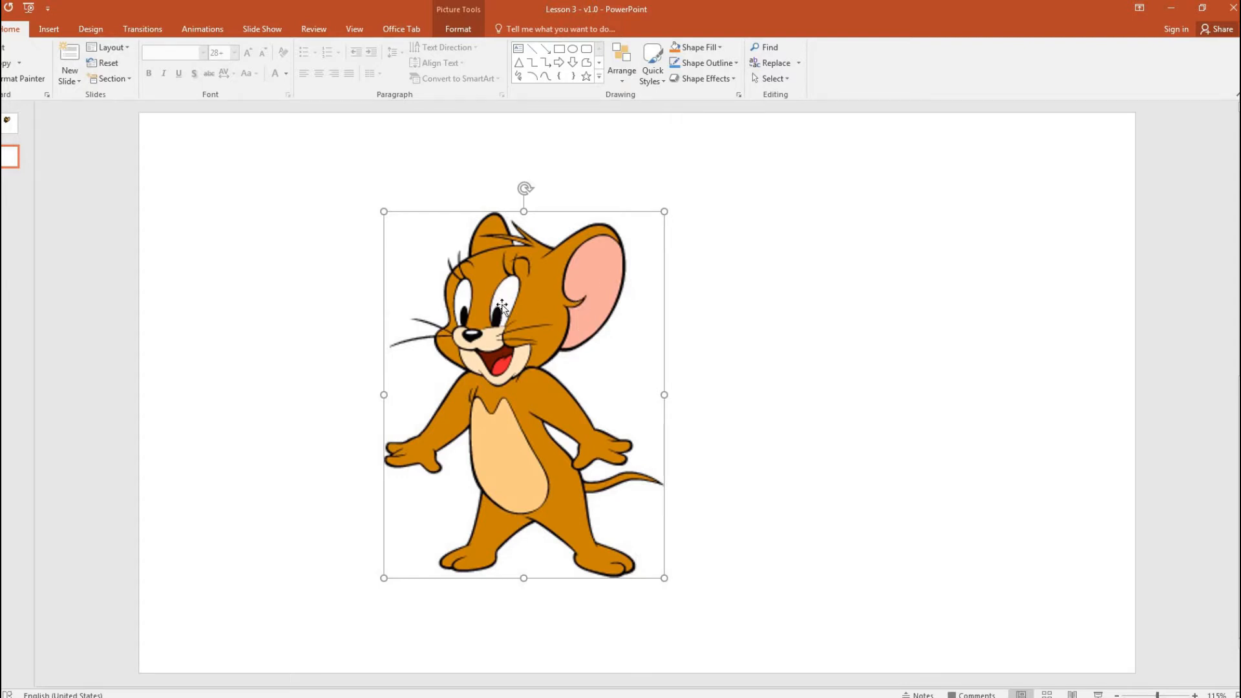
click(774, 298)
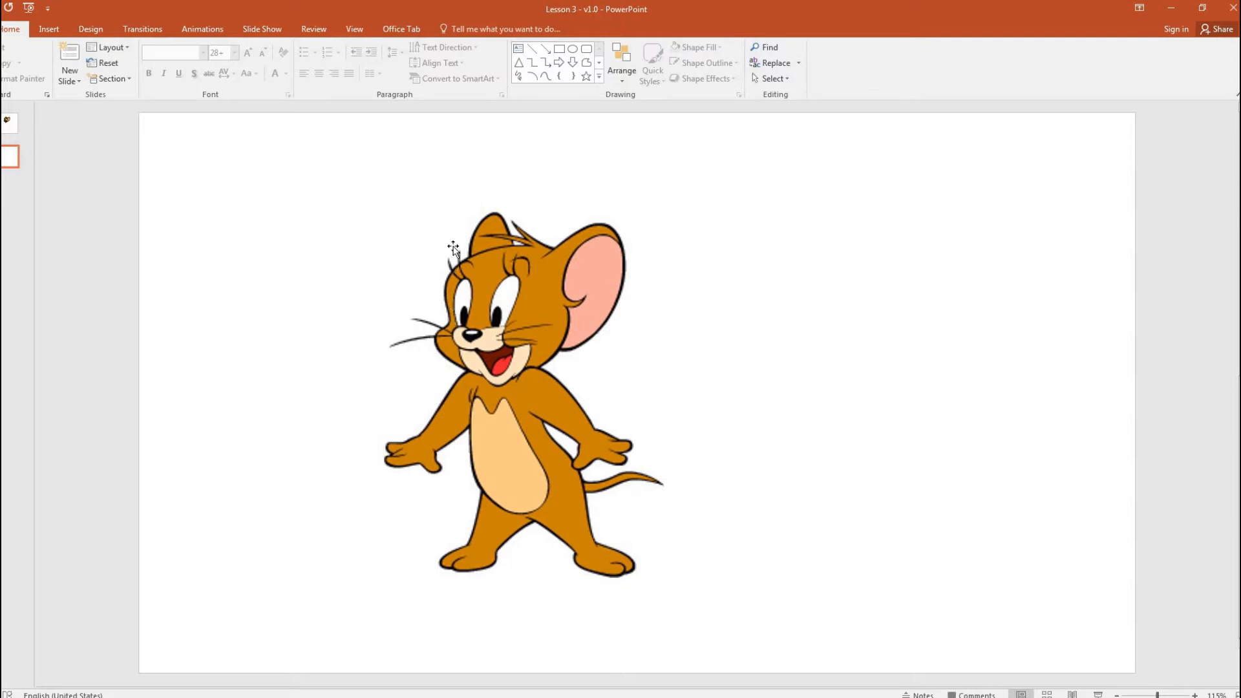
click(560, 410)
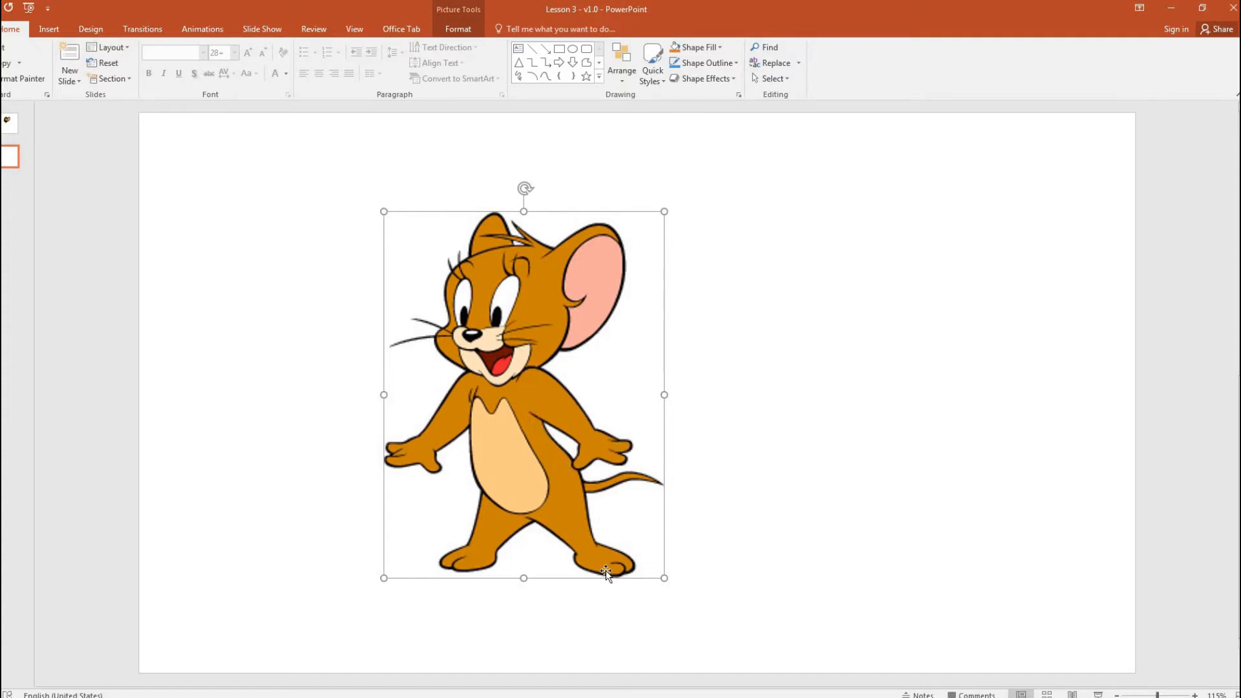
click(781, 289)
Step: Shift the cartoon mouse picture slightly down and to the right on the slide
drag(546, 346, 562, 356)
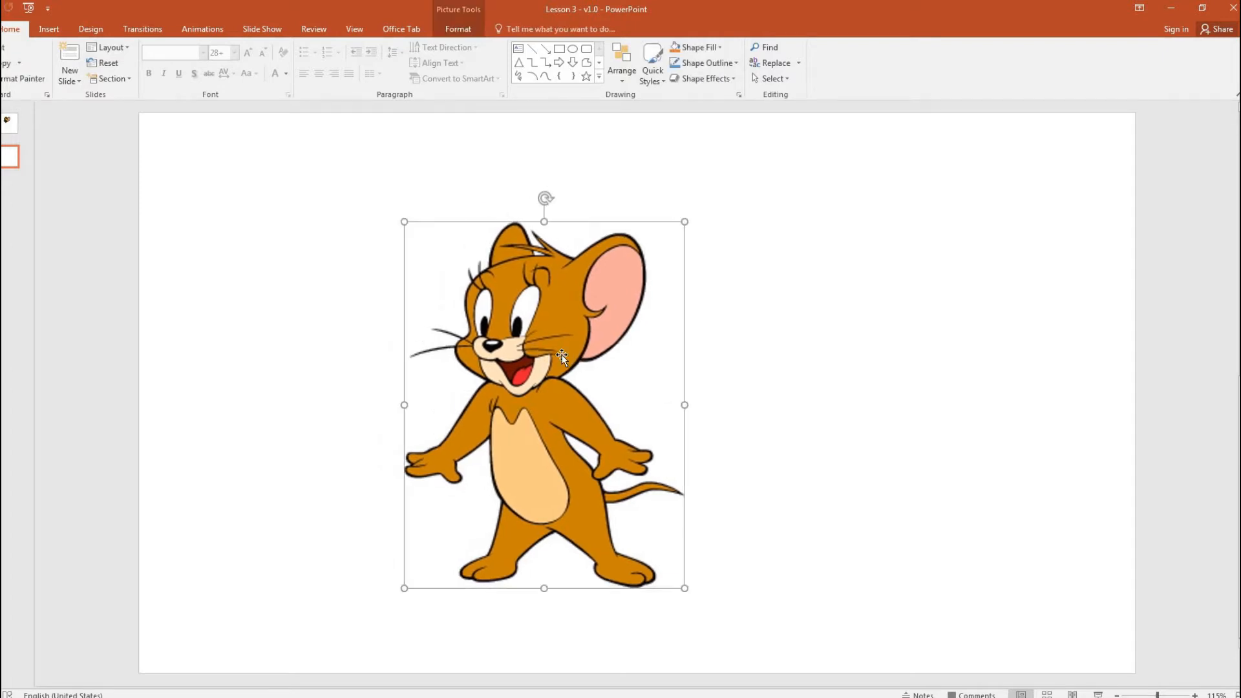
click(731, 440)
click(536, 348)
click(847, 364)
drag(540, 300, 564, 306)
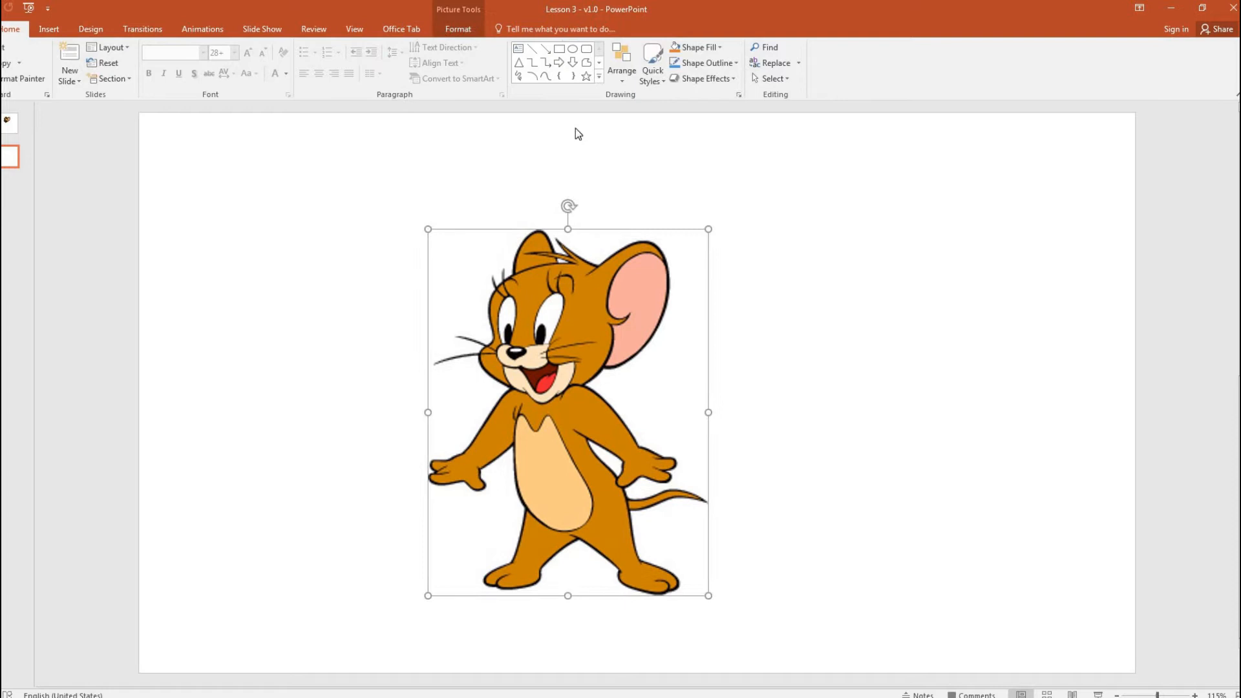
Step: Trace the outline of the mouse's head, including the hair tufts and large ear, as a closed shape with the Curve tool
click(600, 77)
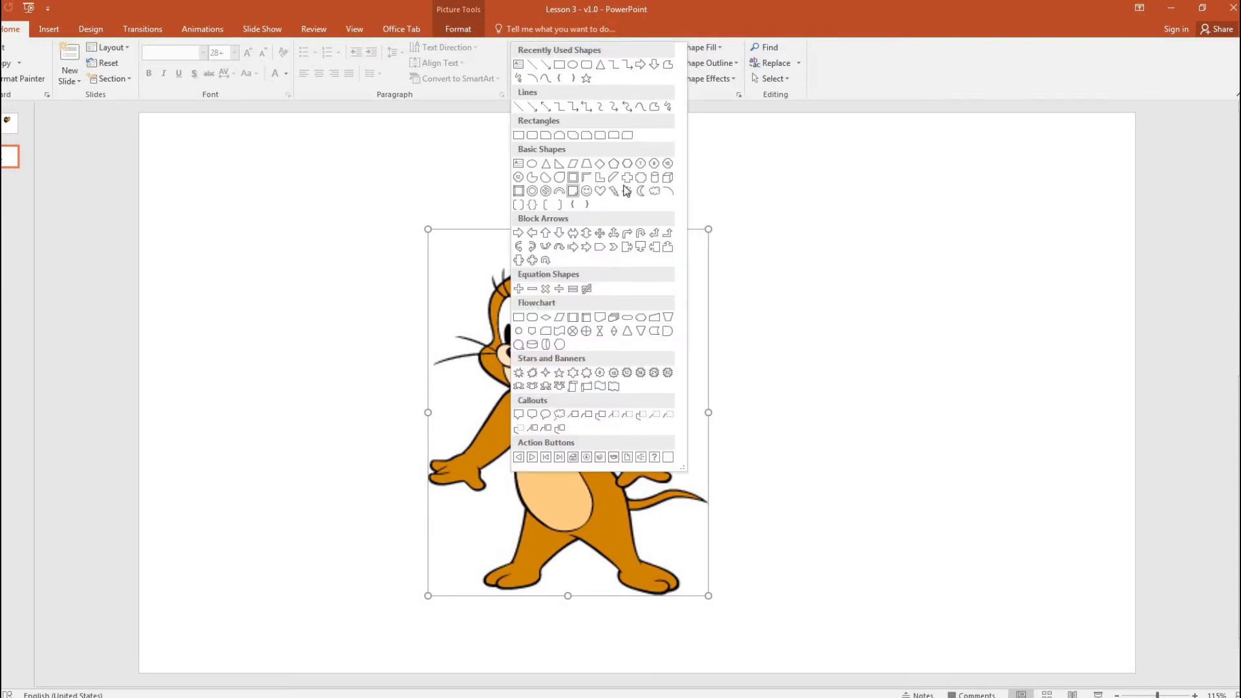
click(640, 108)
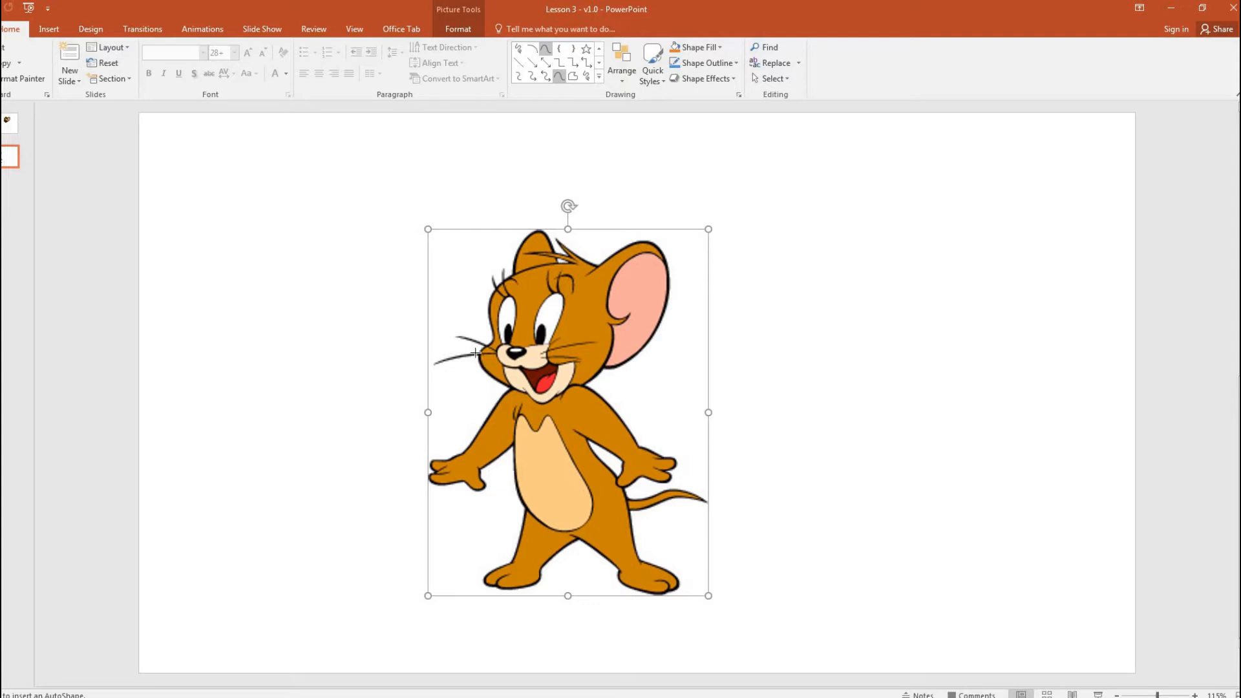
ctrl+scroll(481, 355, up, 8)
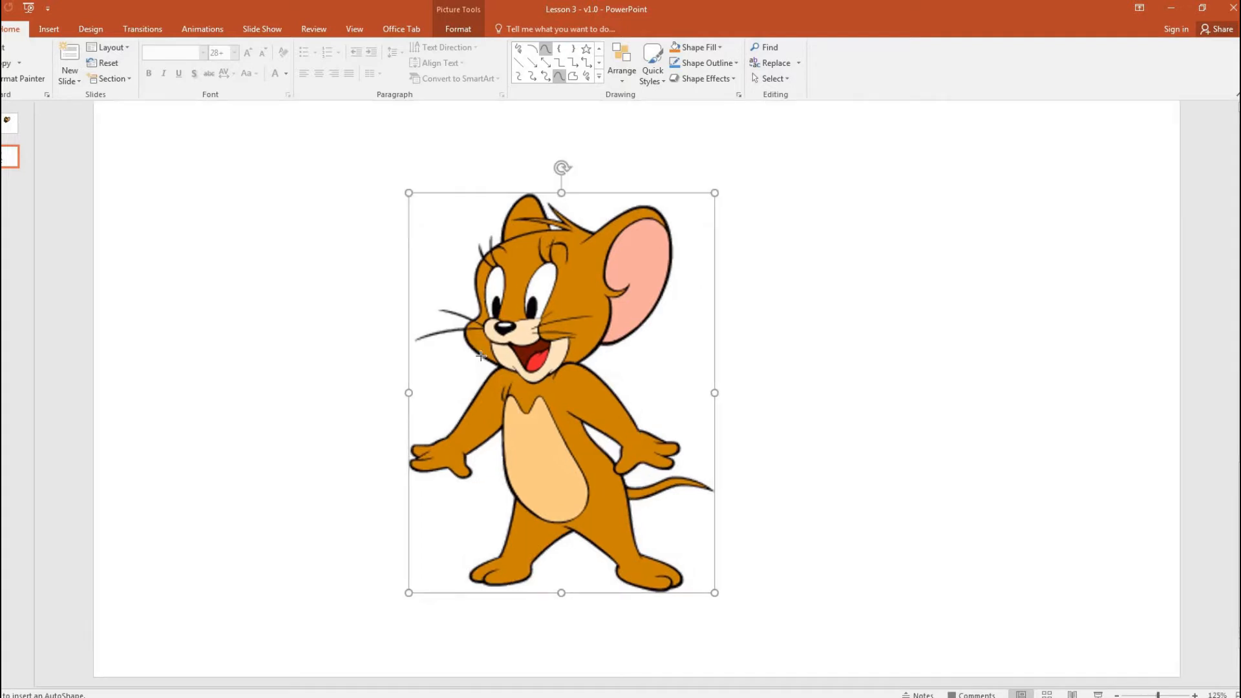
ctrl+scroll(492, 296, up, 5)
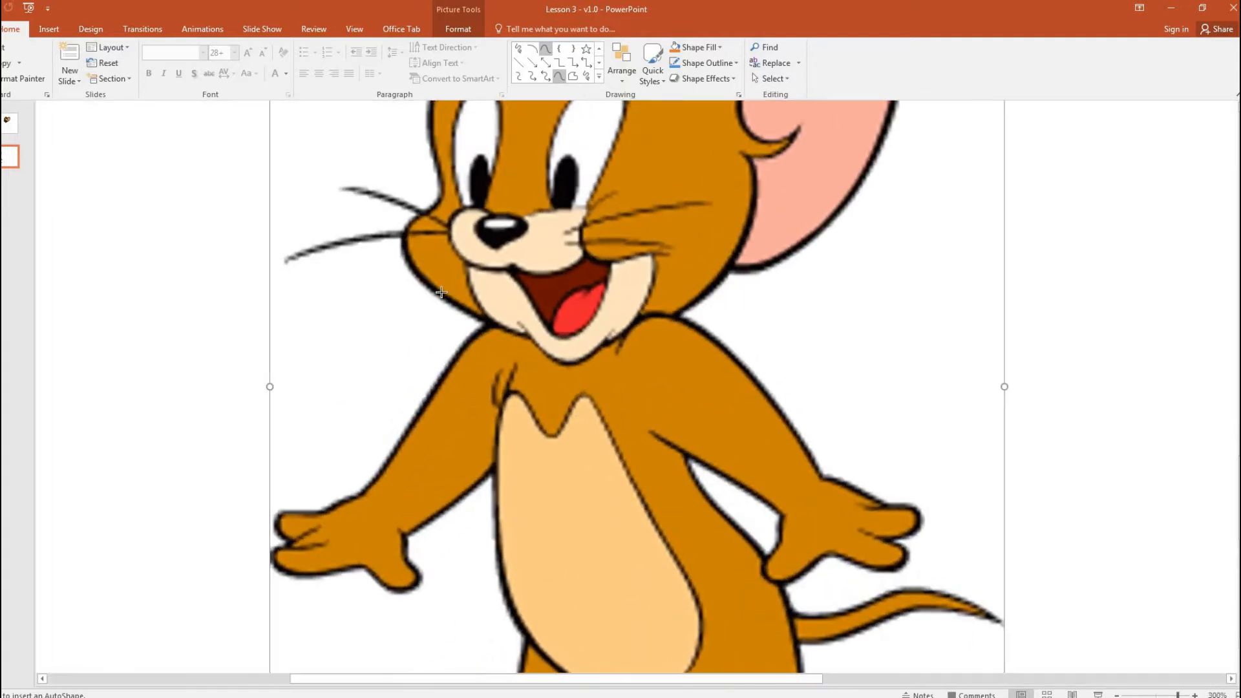
scroll(434, 414, up, 1)
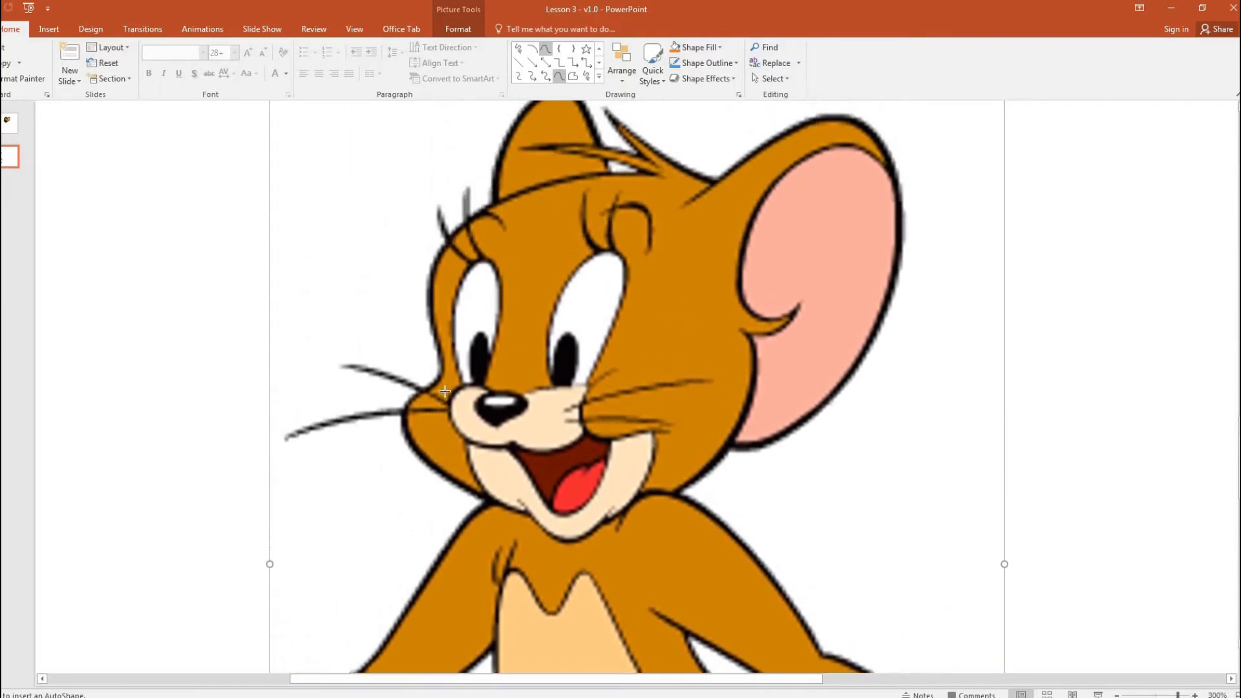
scroll(406, 465, up, 1)
scroll(406, 465, up, 1)
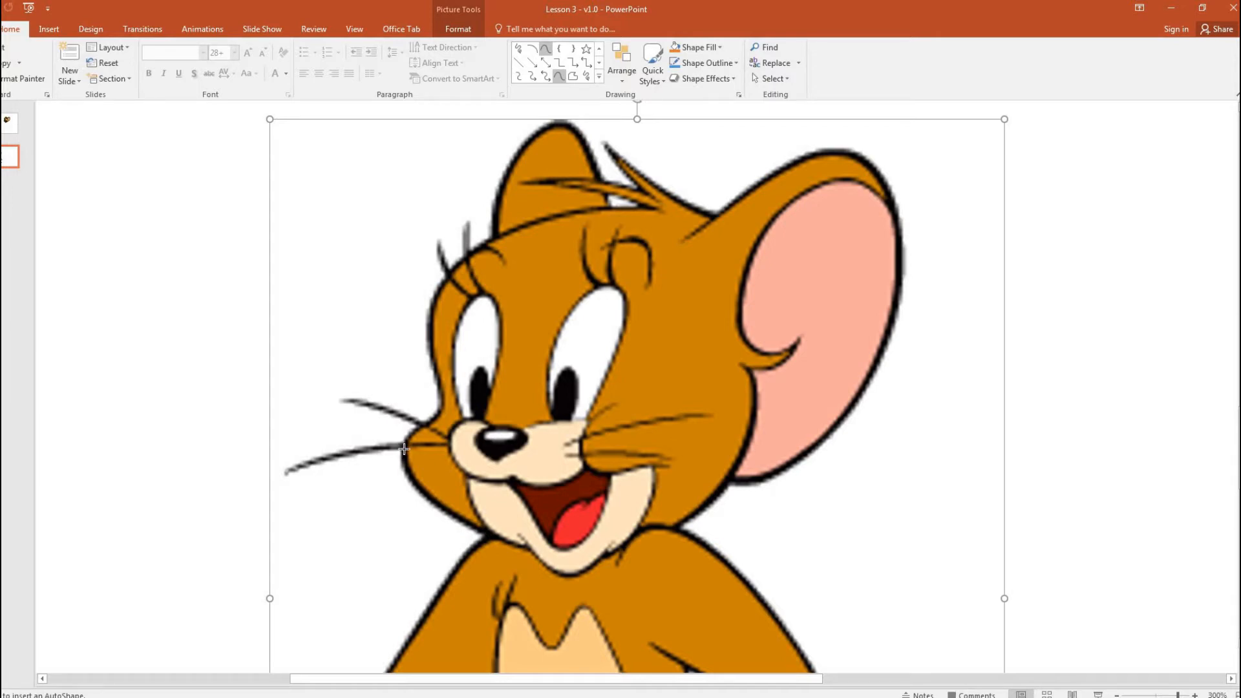
click(405, 447)
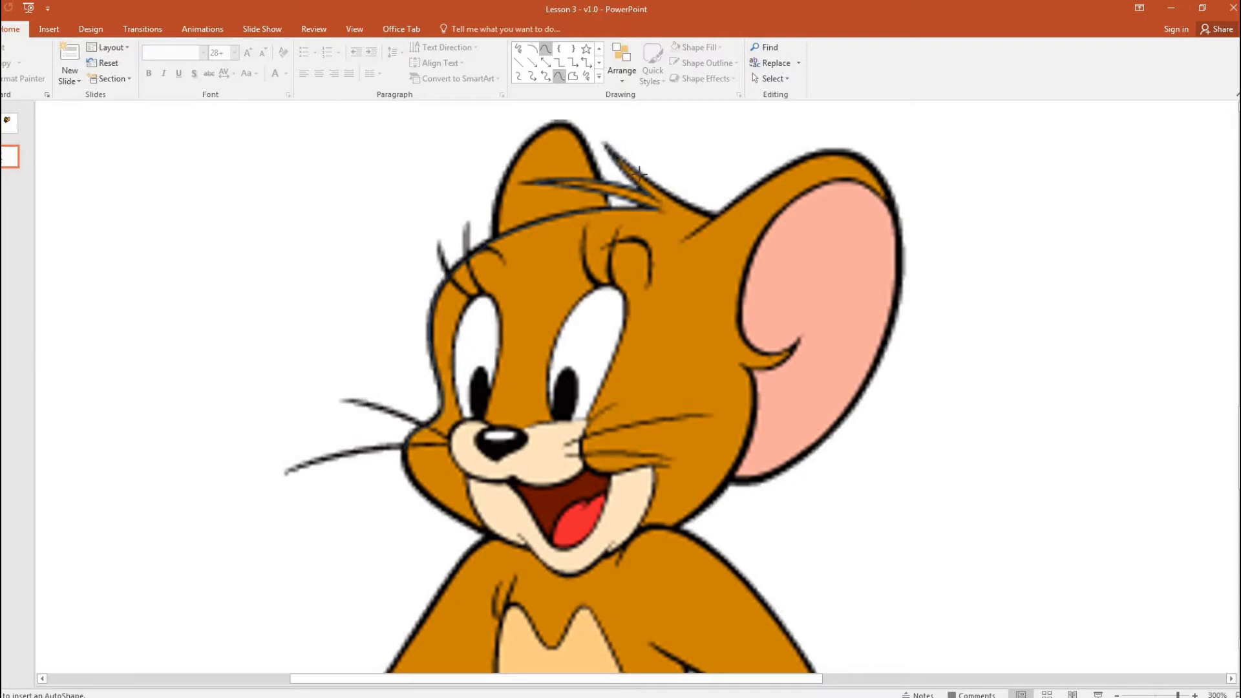
click(686, 237)
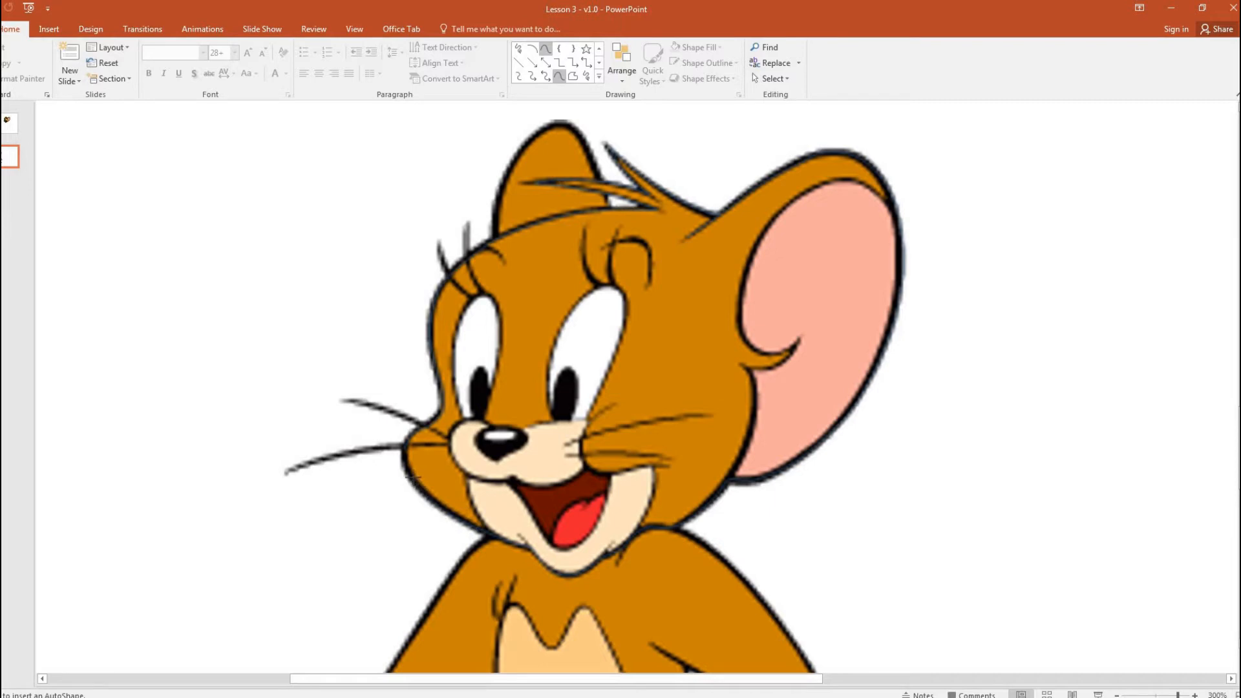
click(405, 450)
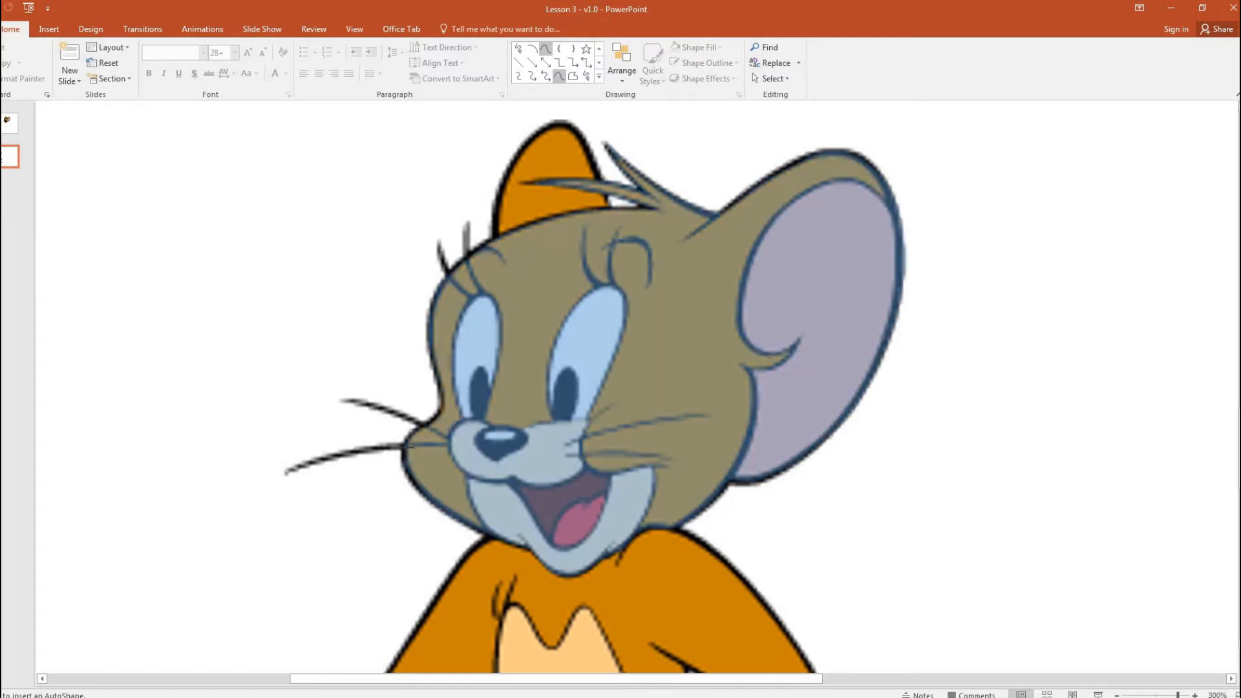
click(404, 442)
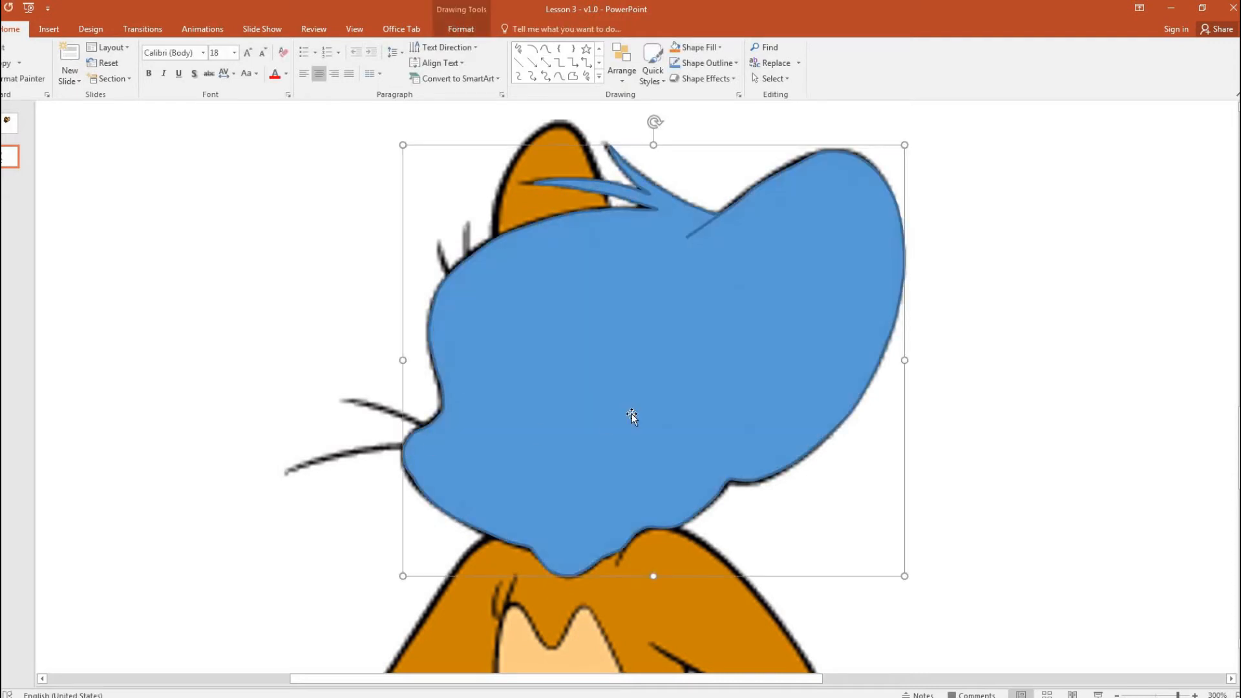
Step: Move the traced head shape off the picture to the empty area on the right side of the slide
scroll(634, 420, down, 5)
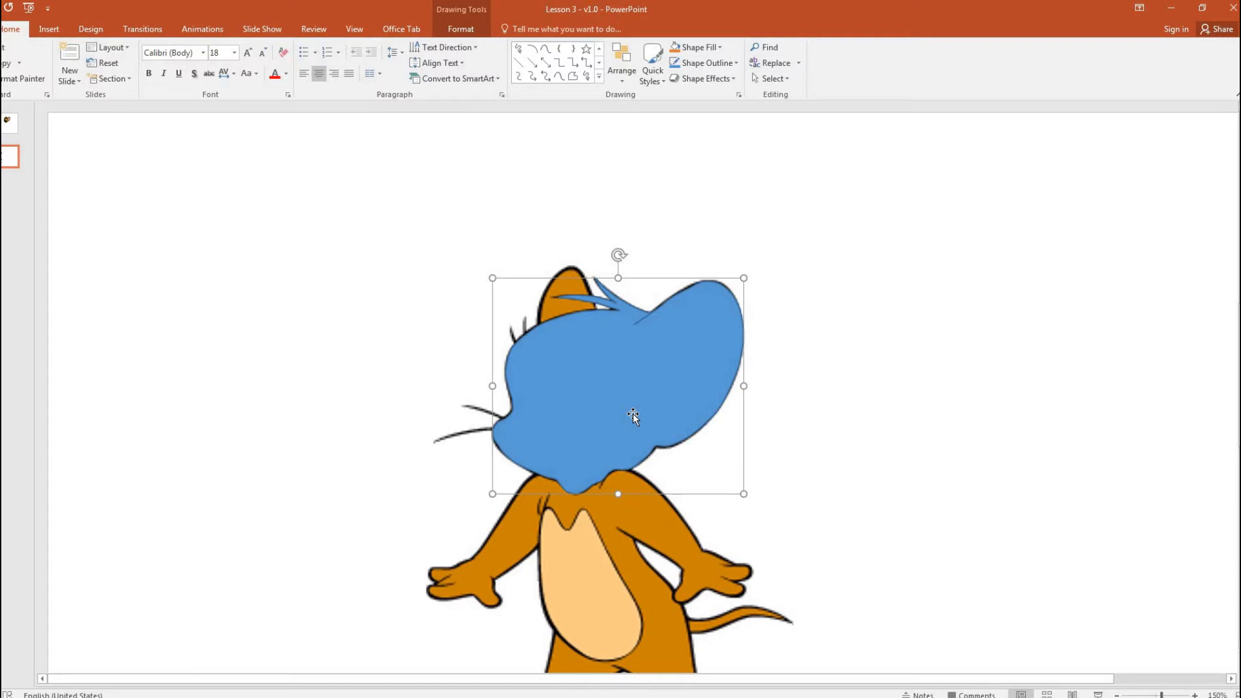
click(897, 359)
click(592, 382)
drag(586, 384, 1042, 373)
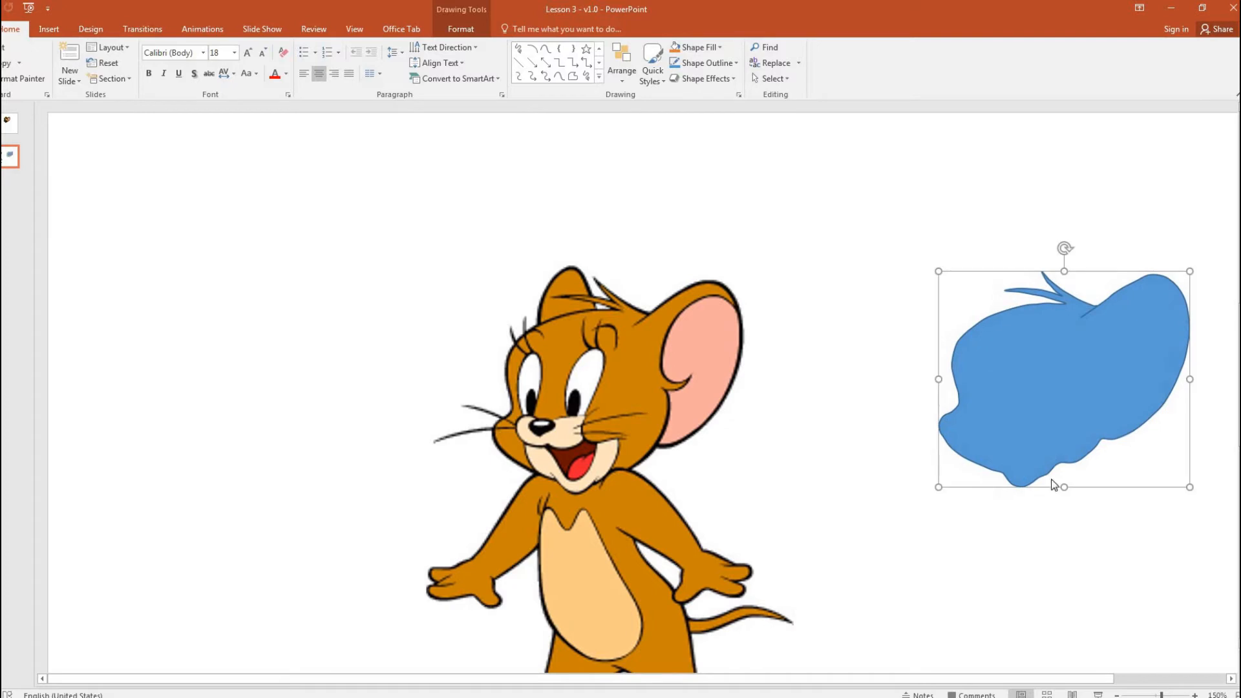
click(1056, 534)
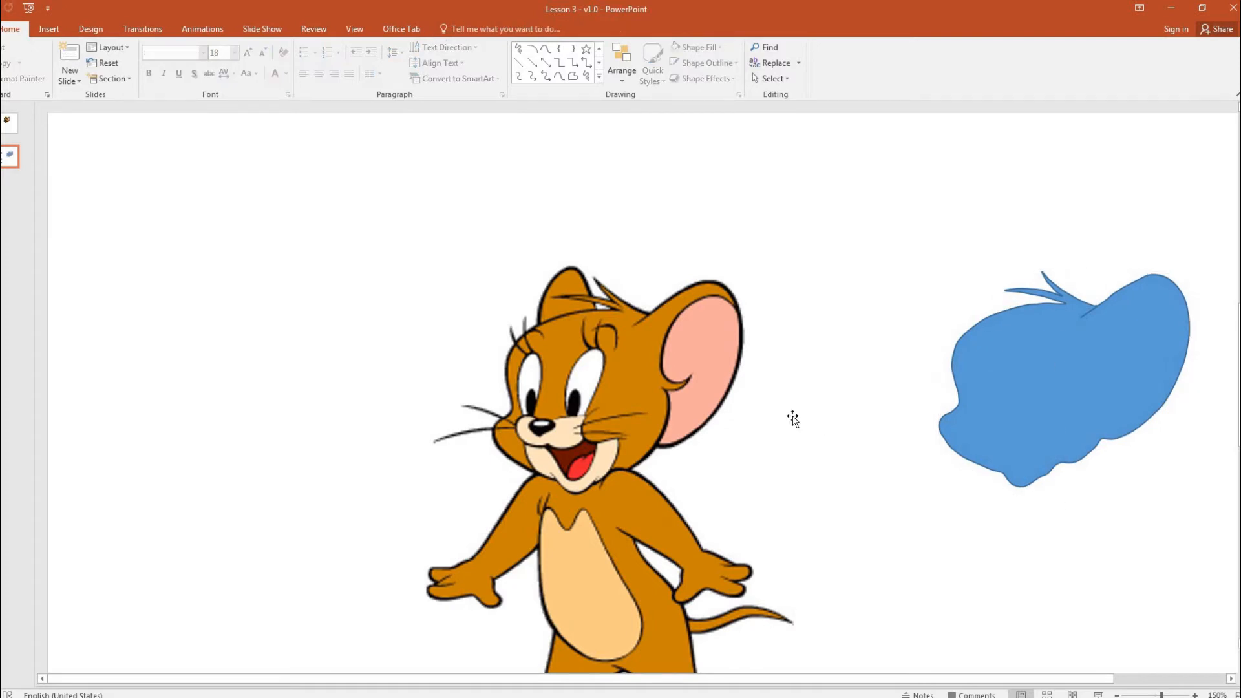
click(627, 381)
click(856, 453)
click(1035, 419)
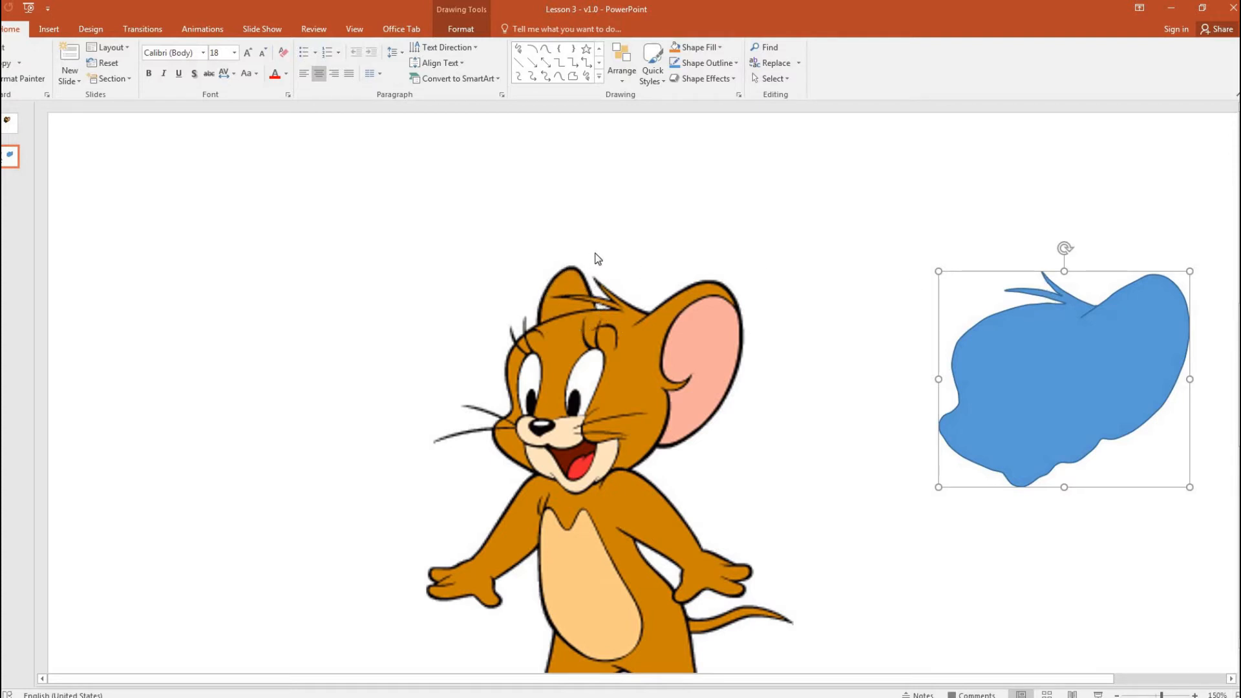
Step: Trace the mouse's small ear behind the hair as a closed shape with the Curve tool
click(547, 50)
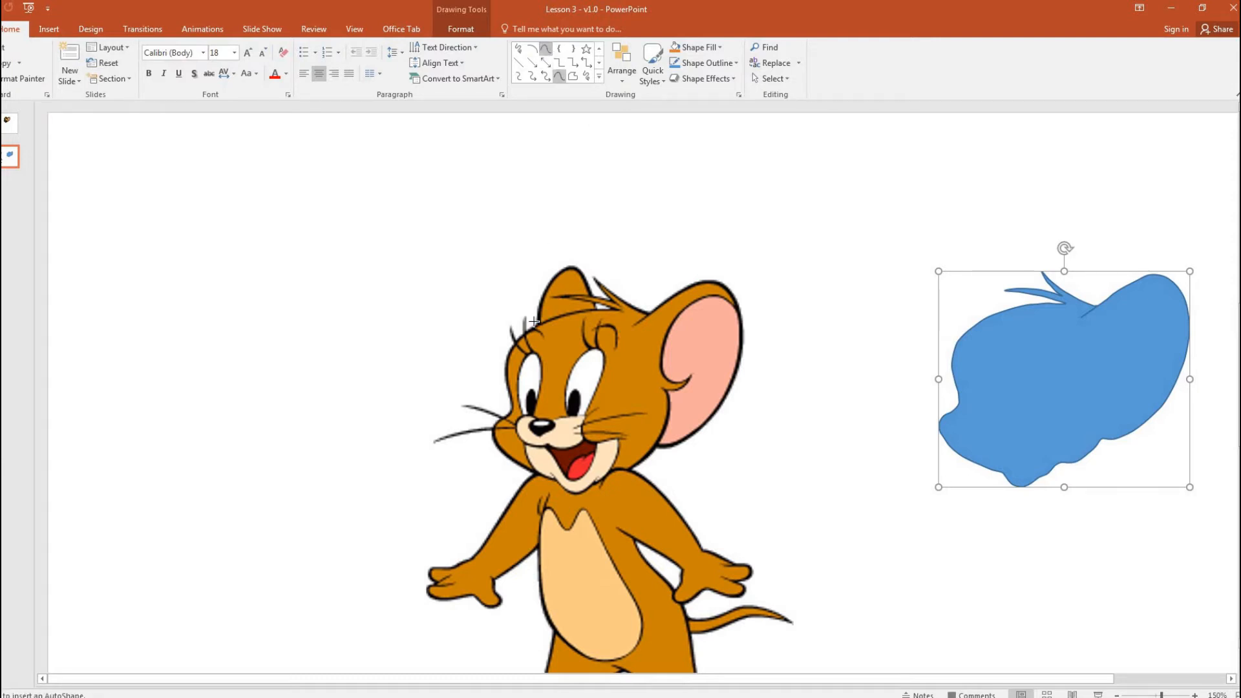
scroll(536, 325, up, 10)
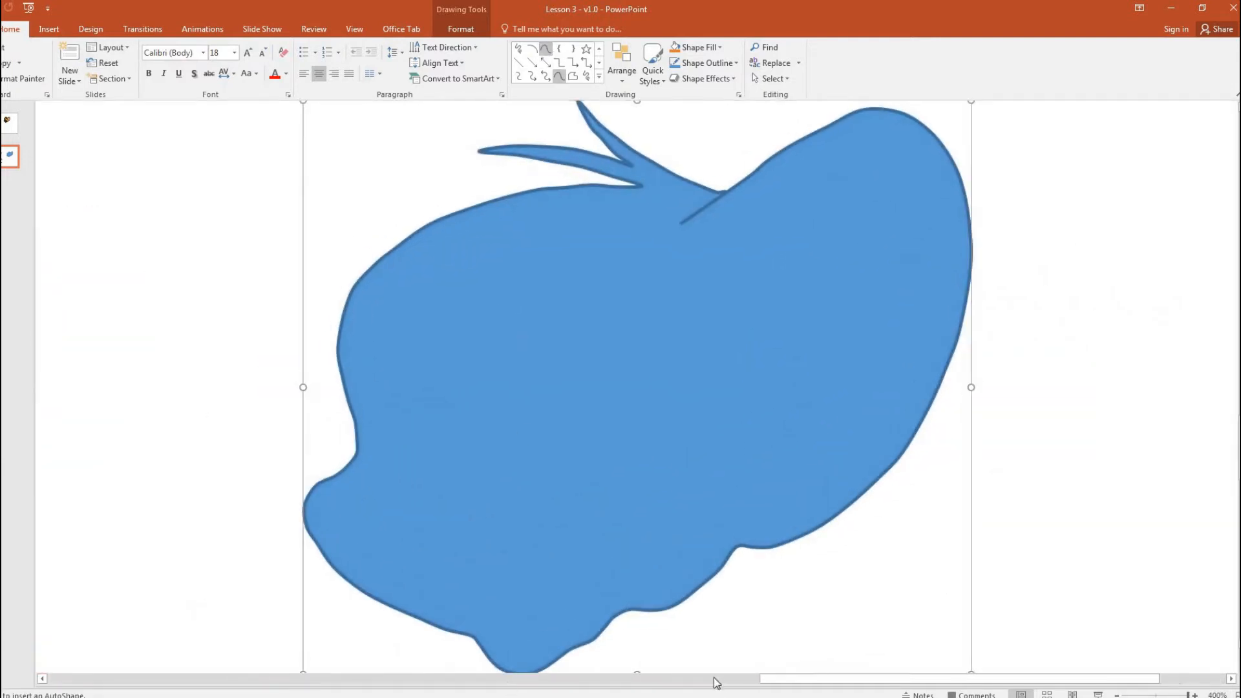
click(714, 678)
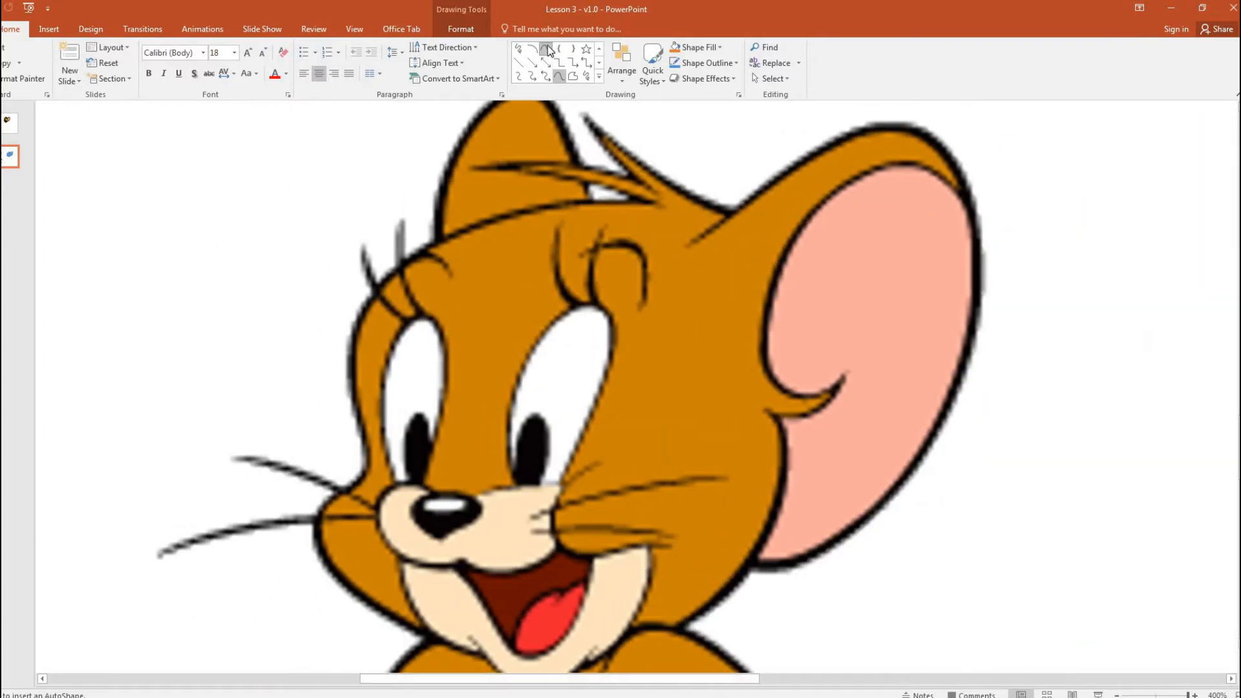
scroll(442, 318, up, 2)
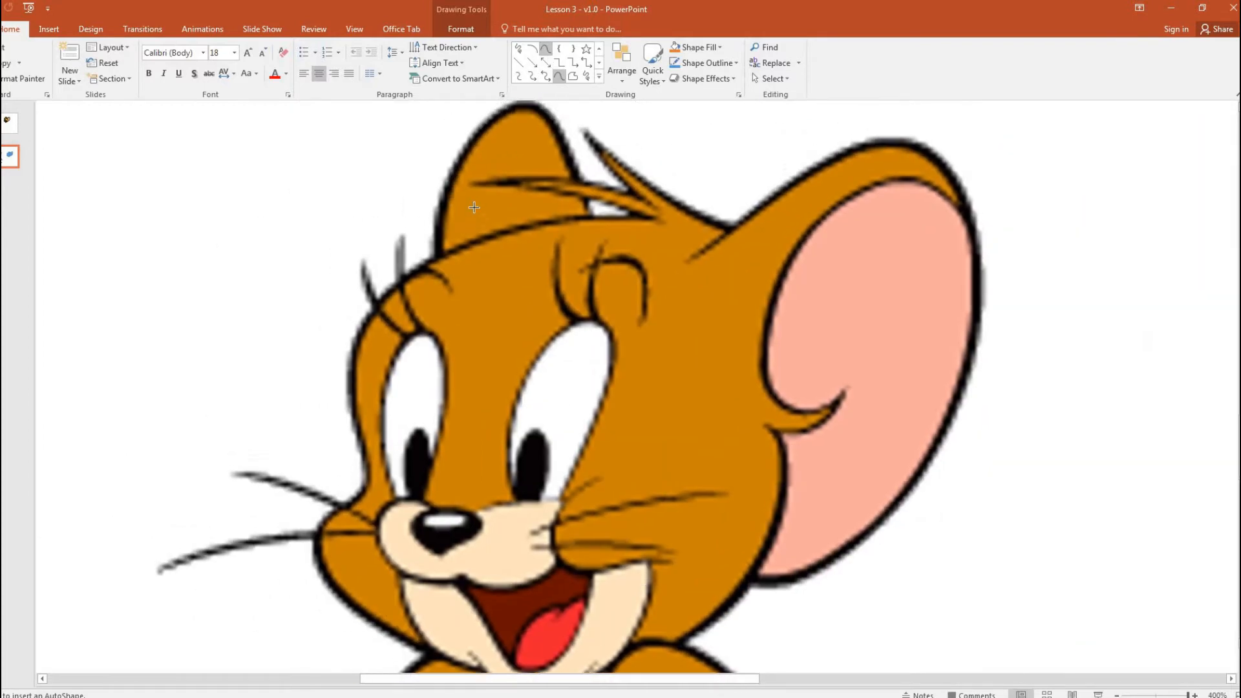
click(438, 304)
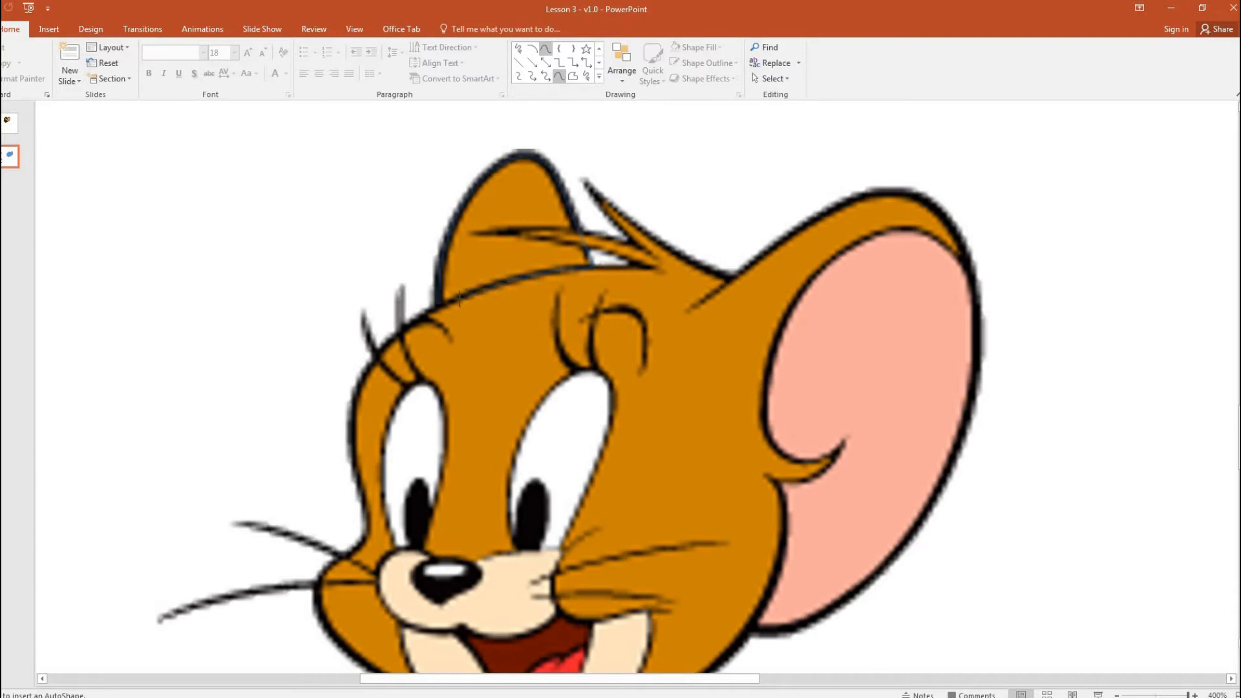
click(439, 306)
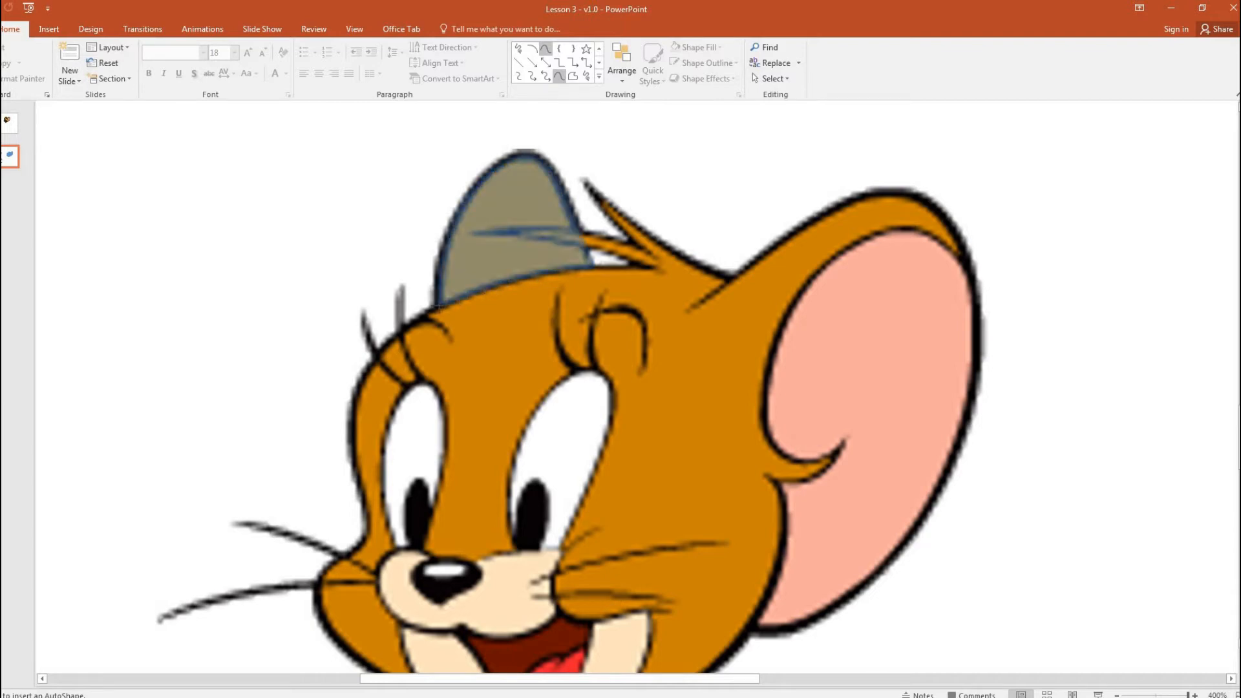
click(439, 305)
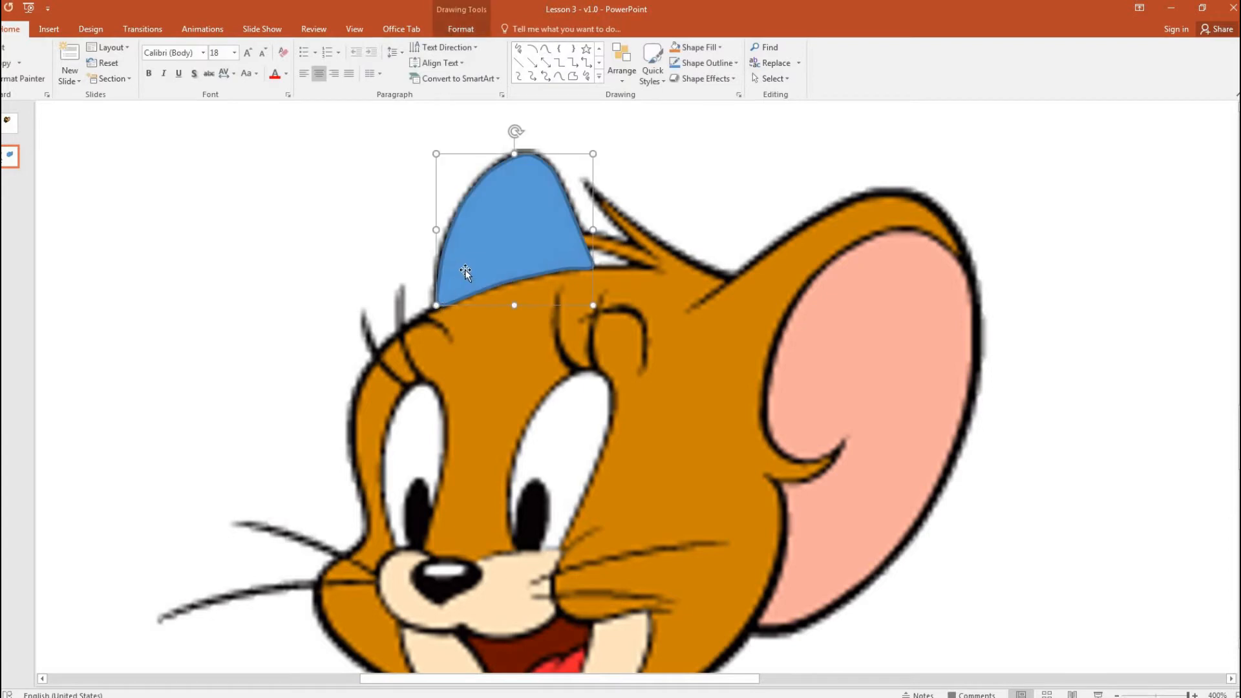
Step: Place the small ear shape at the top of the traced head shape and send it to the back
scroll(466, 271, down, 10)
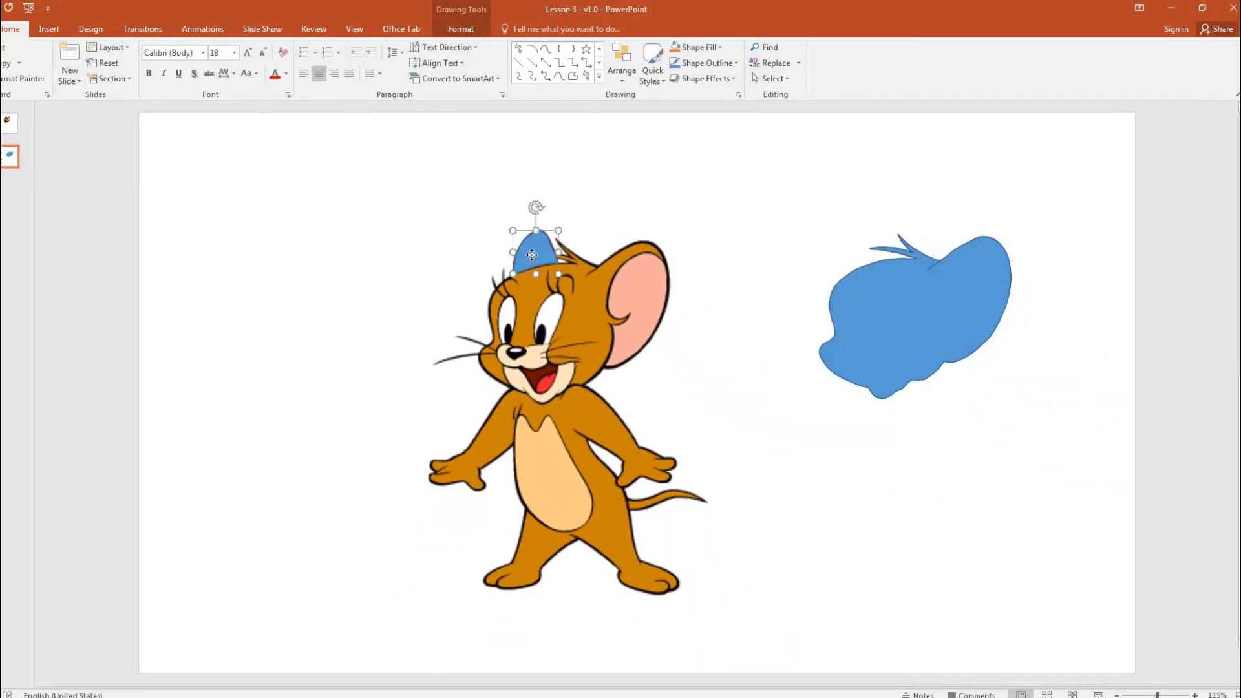
drag(828, 222, 874, 247)
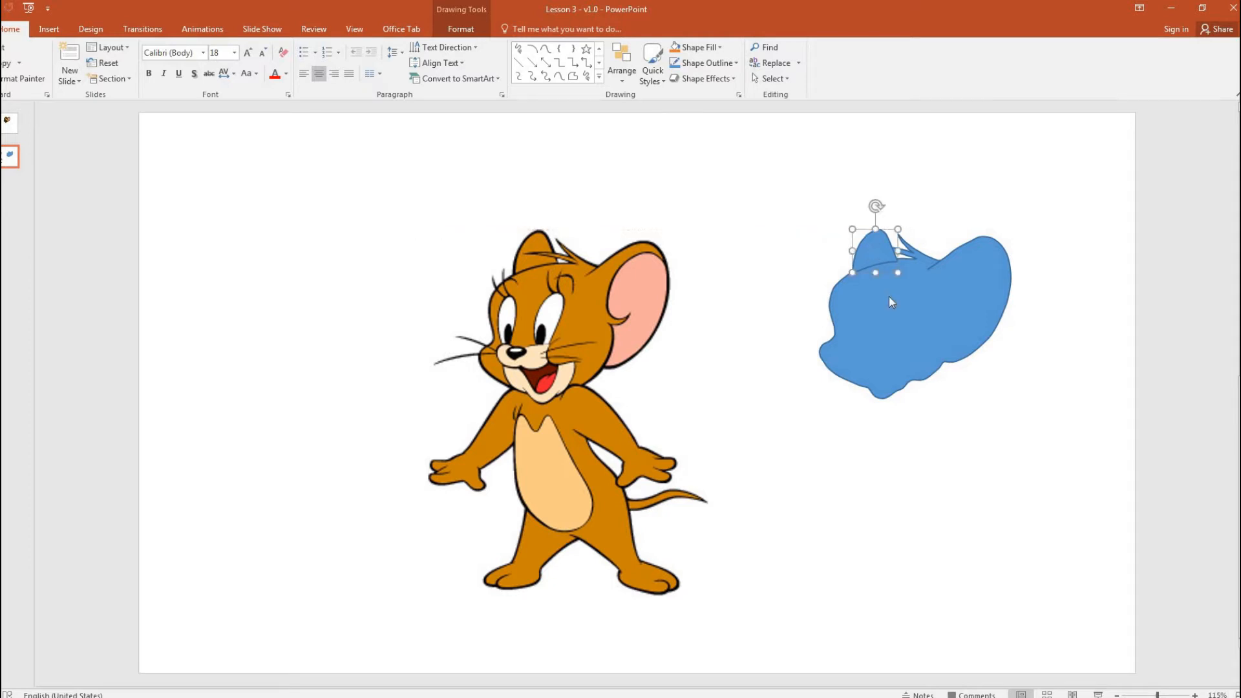
right_click(874, 245)
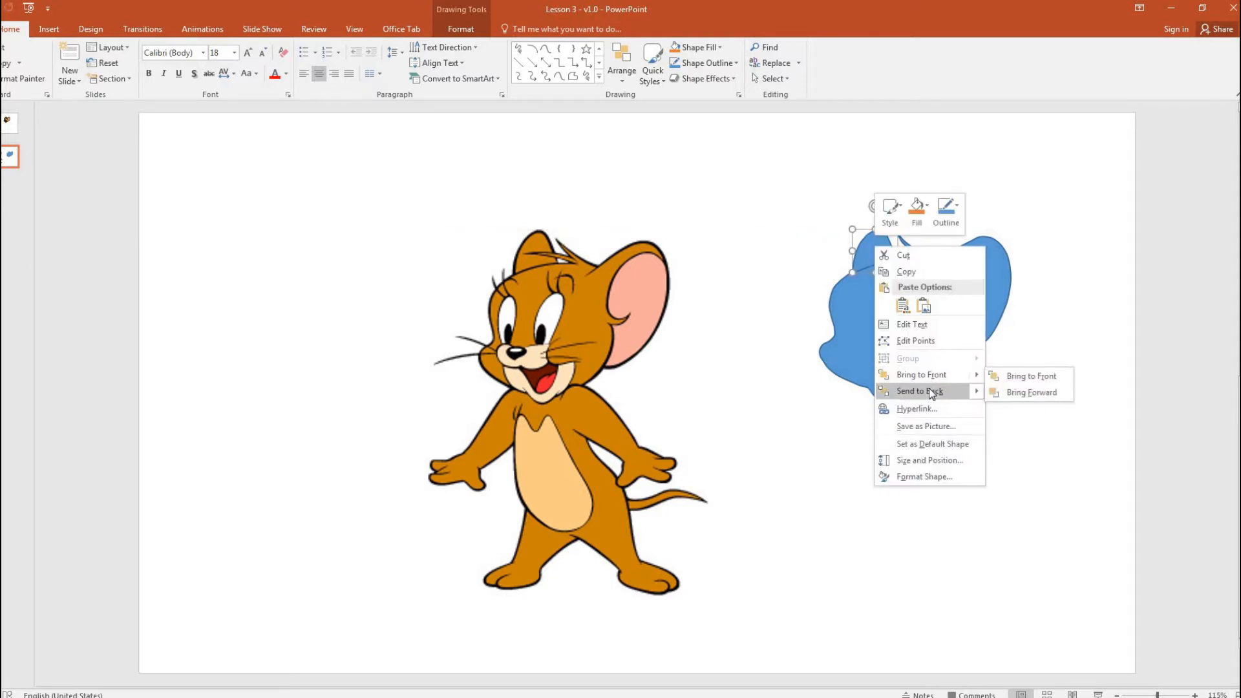
click(929, 390)
click(924, 446)
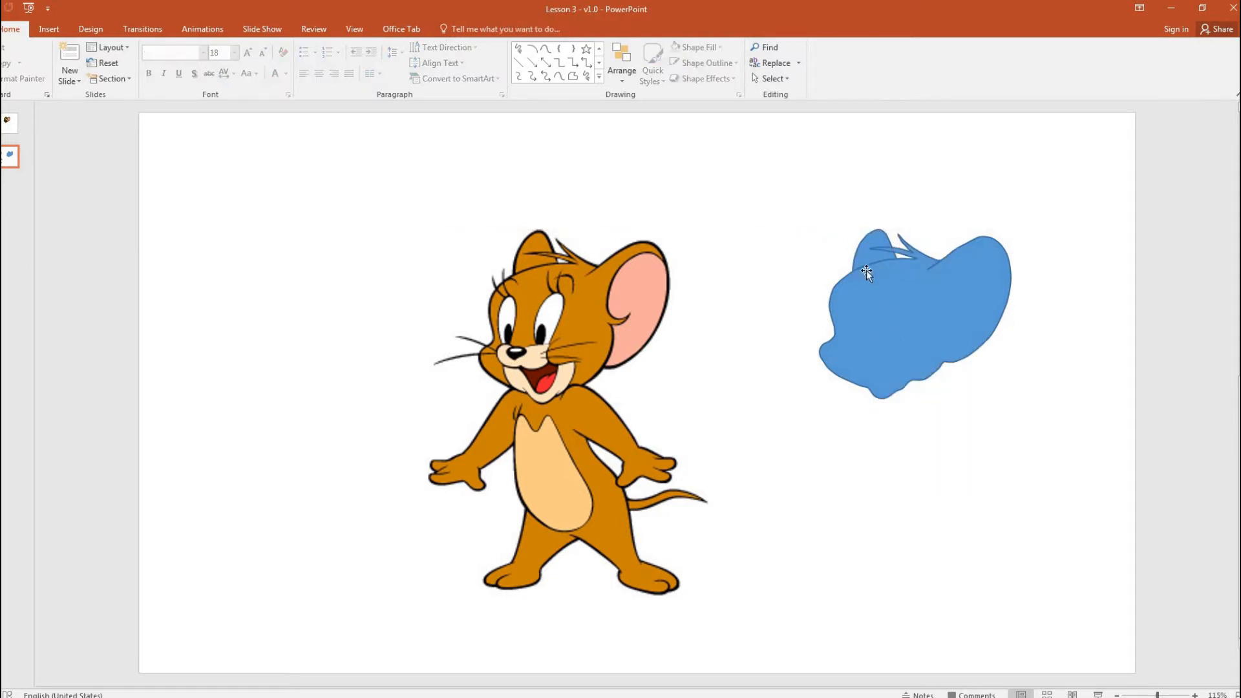
Step: Move the traced head and small ear shapes together slightly up and to the right on the slide
click(870, 253)
shift+click(908, 318)
drag(910, 321, 569, 327)
key(ctrl+z)
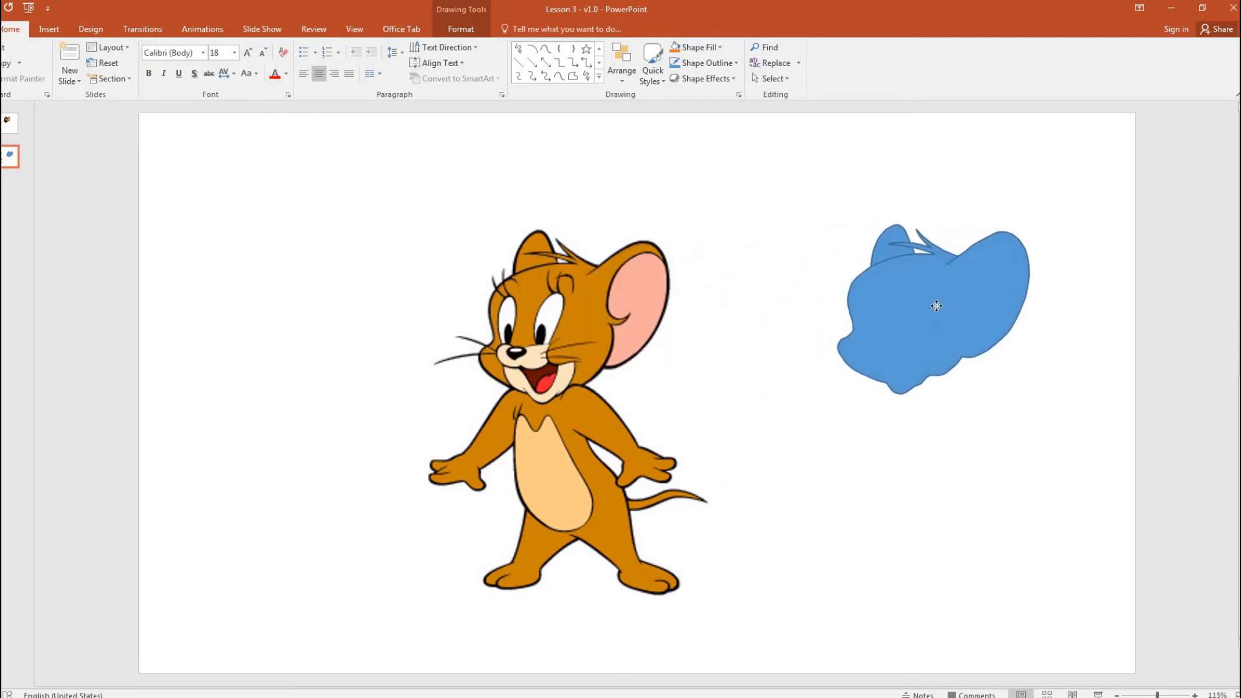
click(908, 407)
click(918, 299)
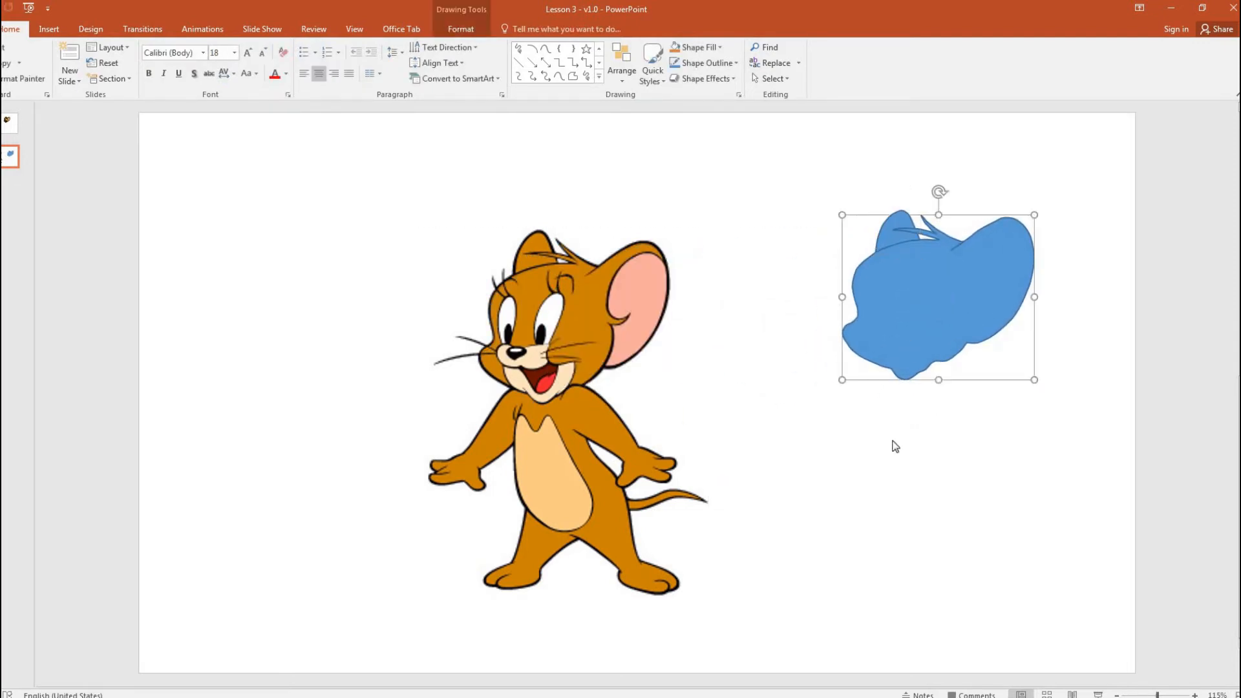
click(883, 449)
click(851, 320)
click(742, 415)
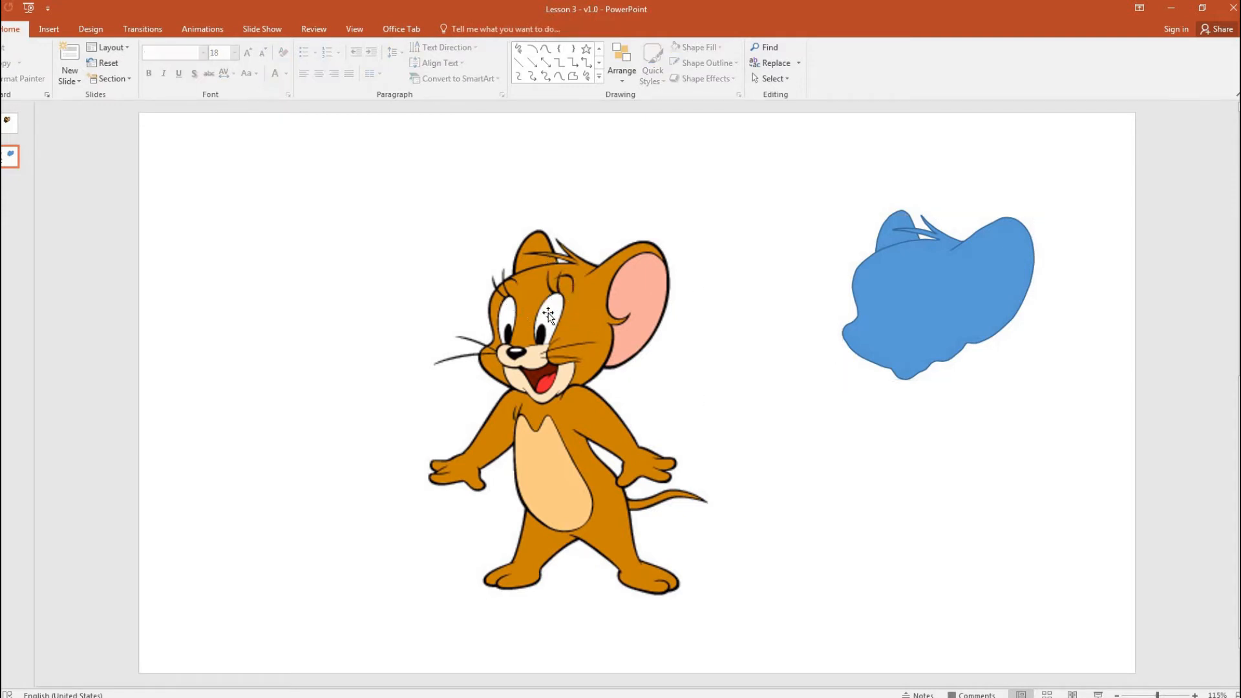
Step: Try moving the traced head shape away from the small ear shape, and undo the move
click(908, 325)
drag(956, 305, 910, 320)
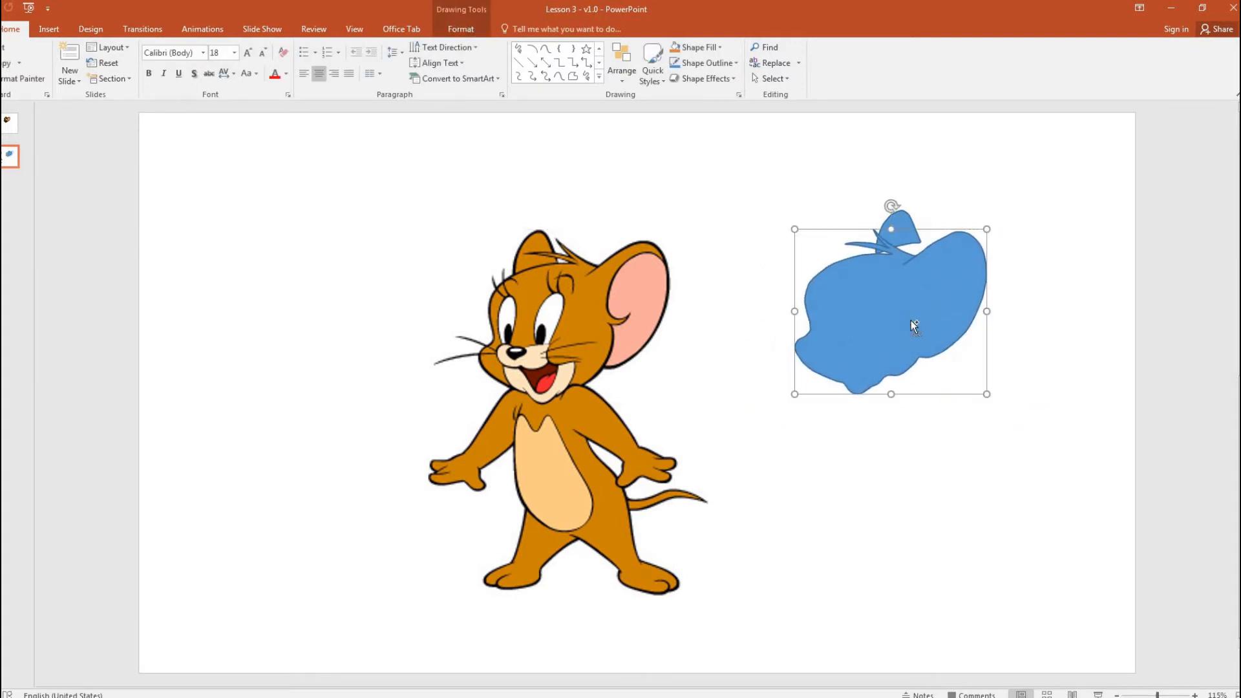
key(ctrl+z)
click(906, 436)
click(916, 312)
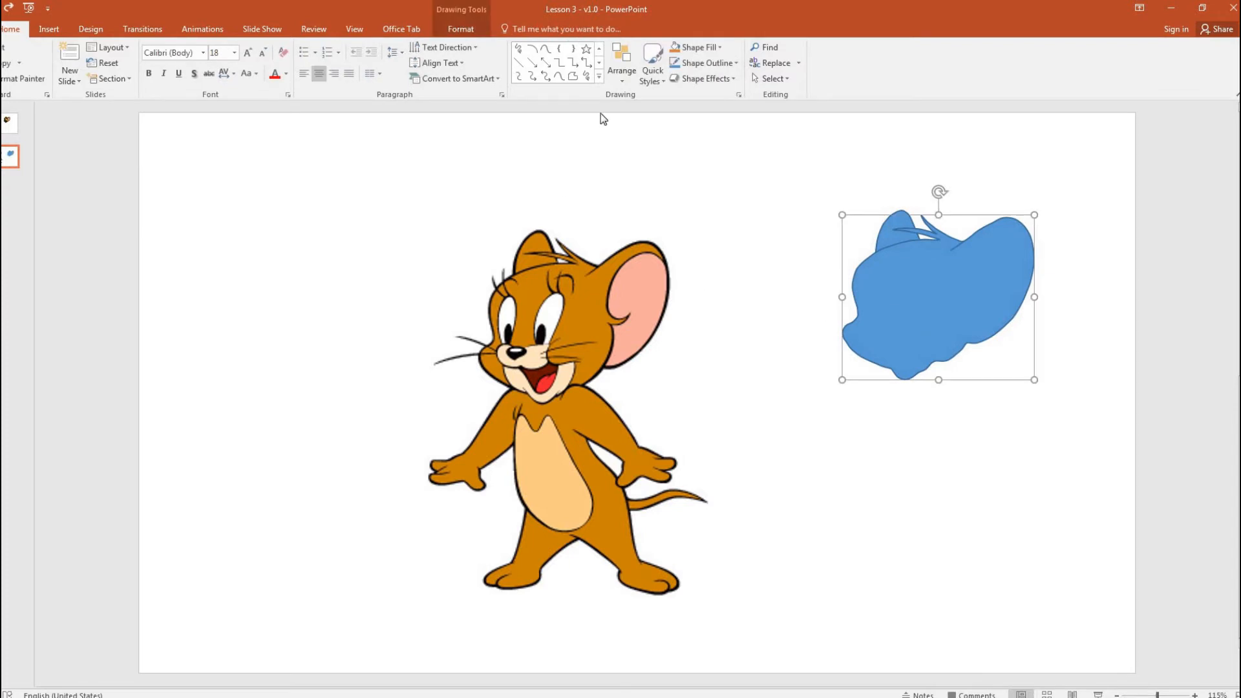
Step: Fill the traced head shape with the brown sampled by eyedropper from the reference mouse's face
click(719, 49)
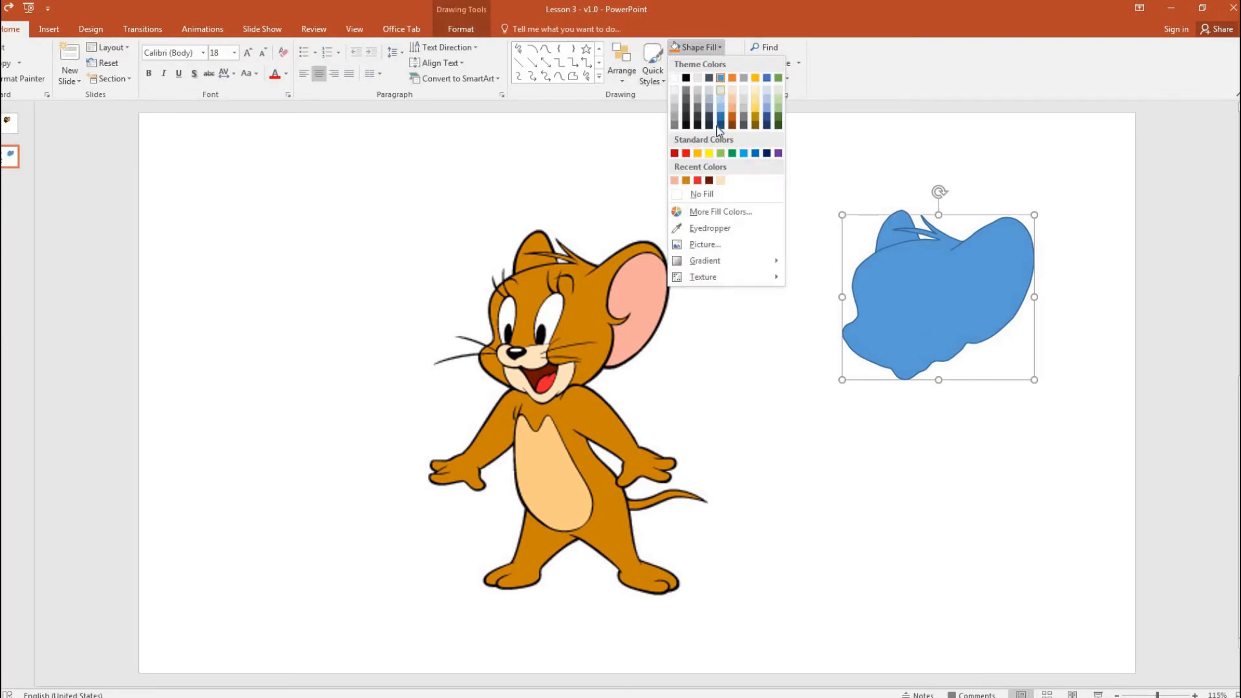
click(739, 227)
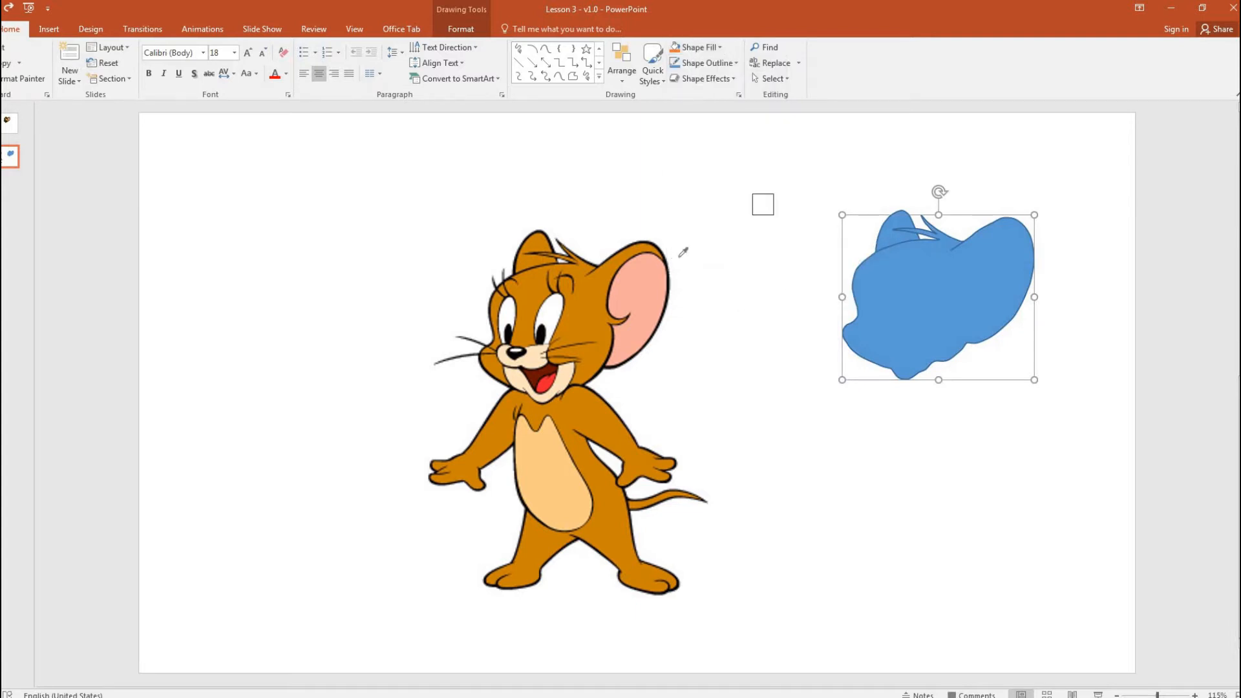
click(588, 312)
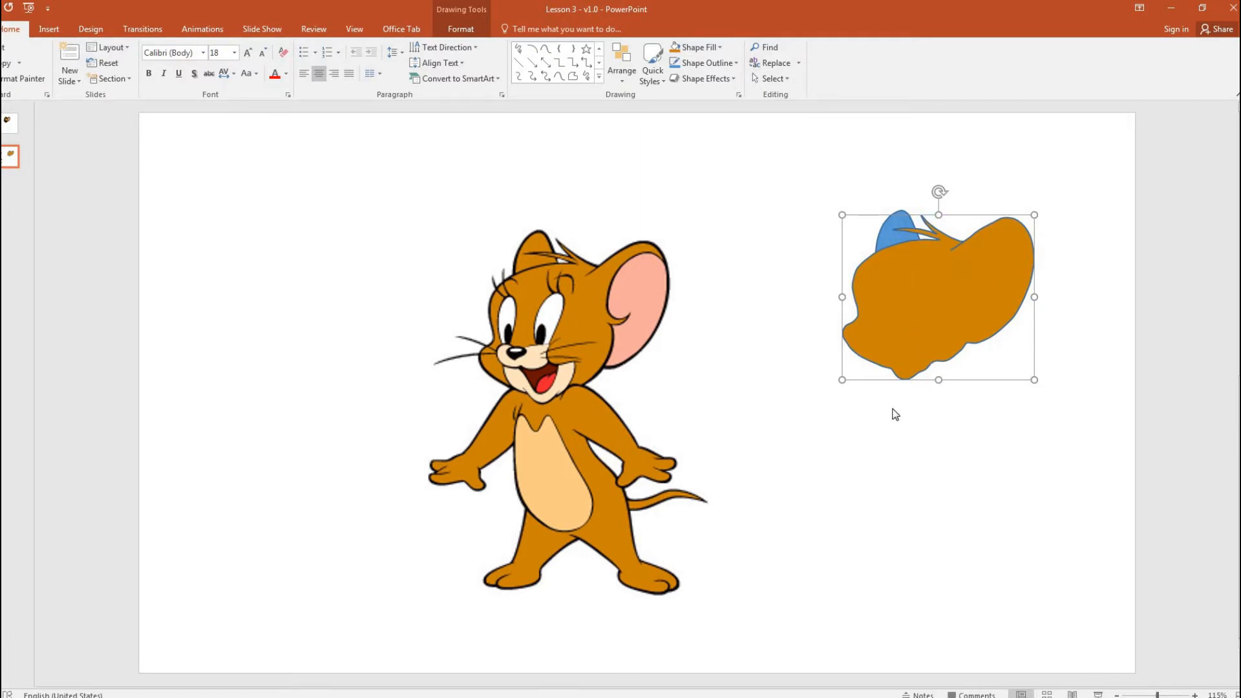
click(882, 449)
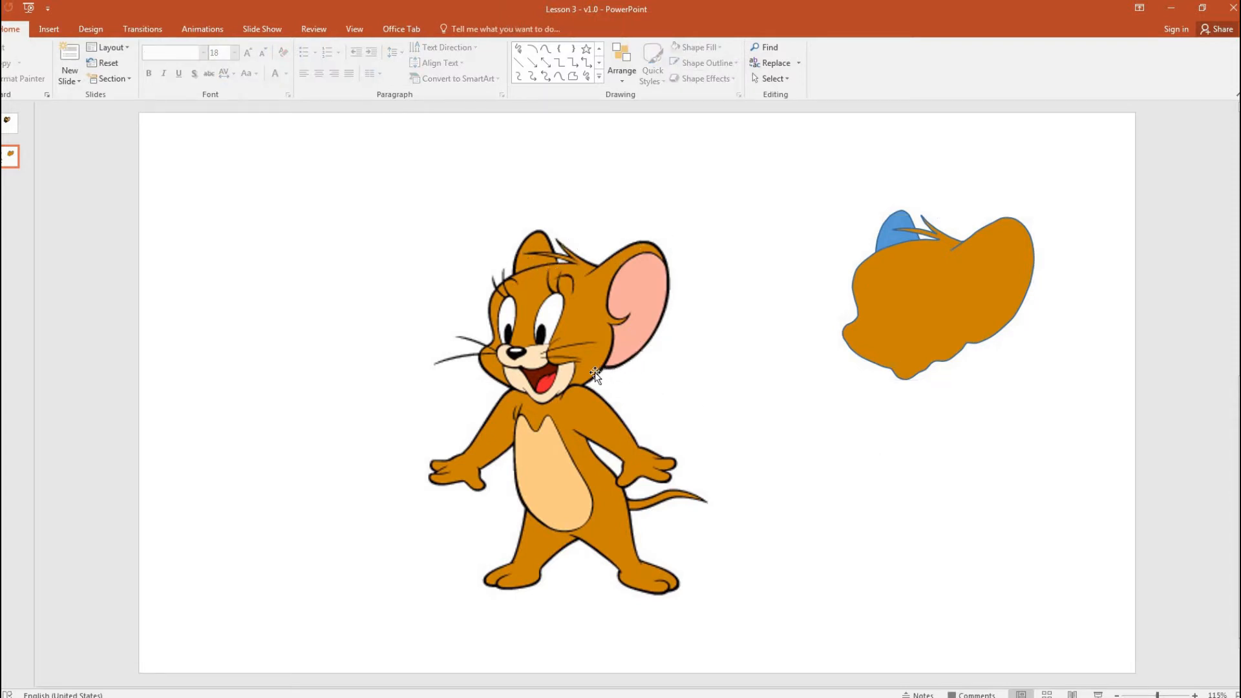
Step: Give the traced head shape a black outline with a weight of 2¼ pt
click(918, 327)
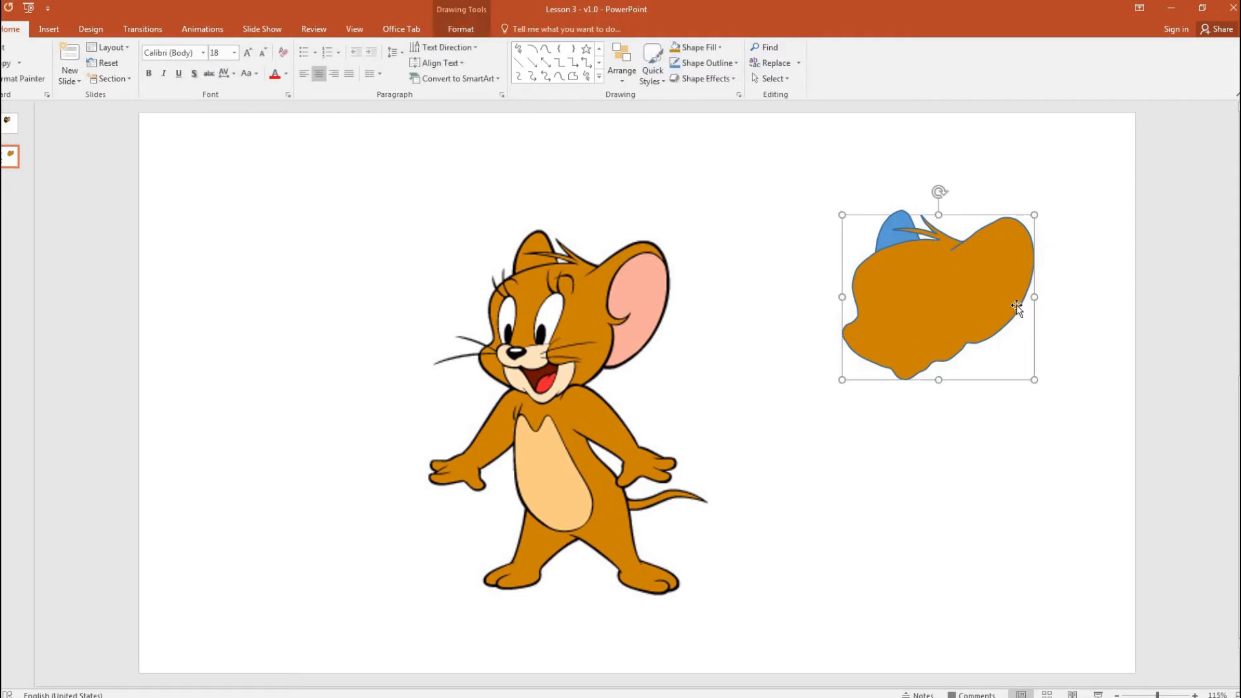
click(711, 63)
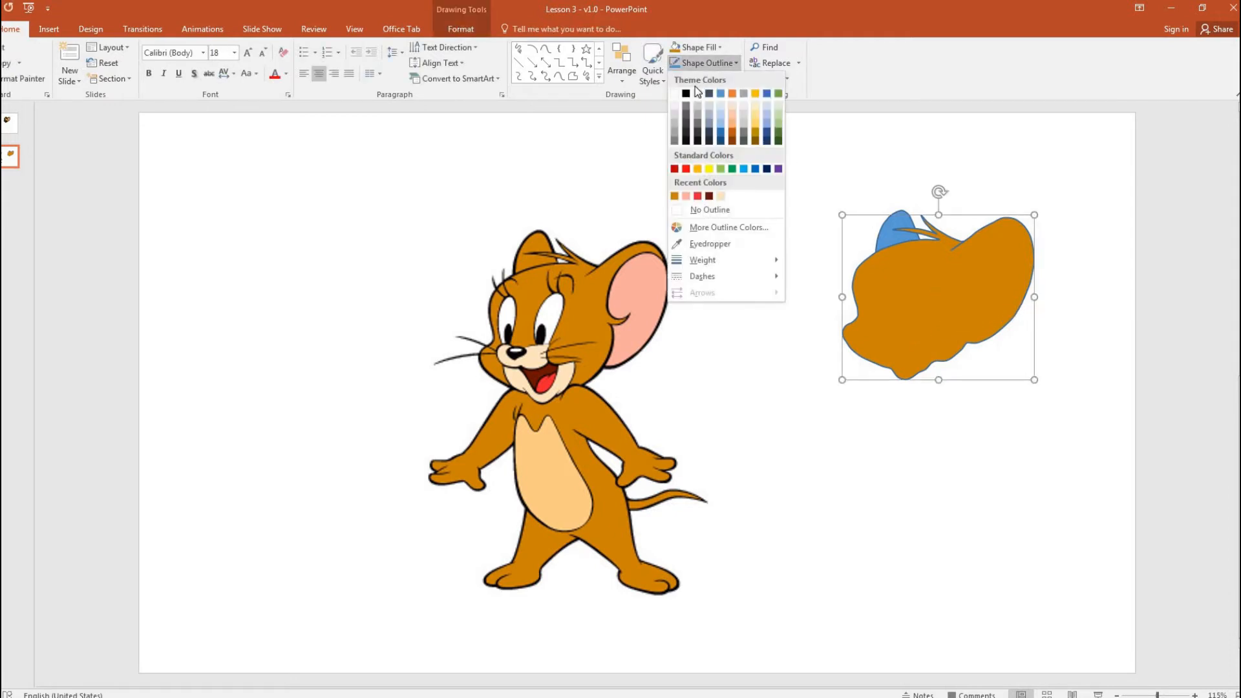
click(687, 95)
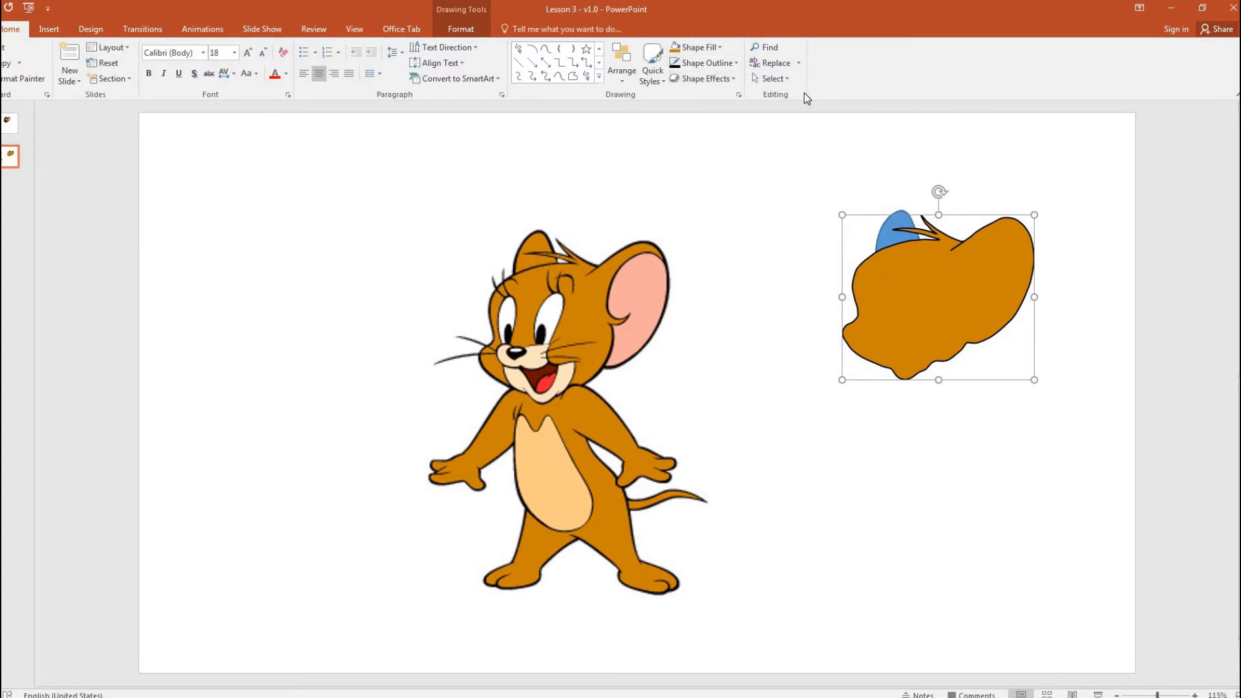
click(737, 63)
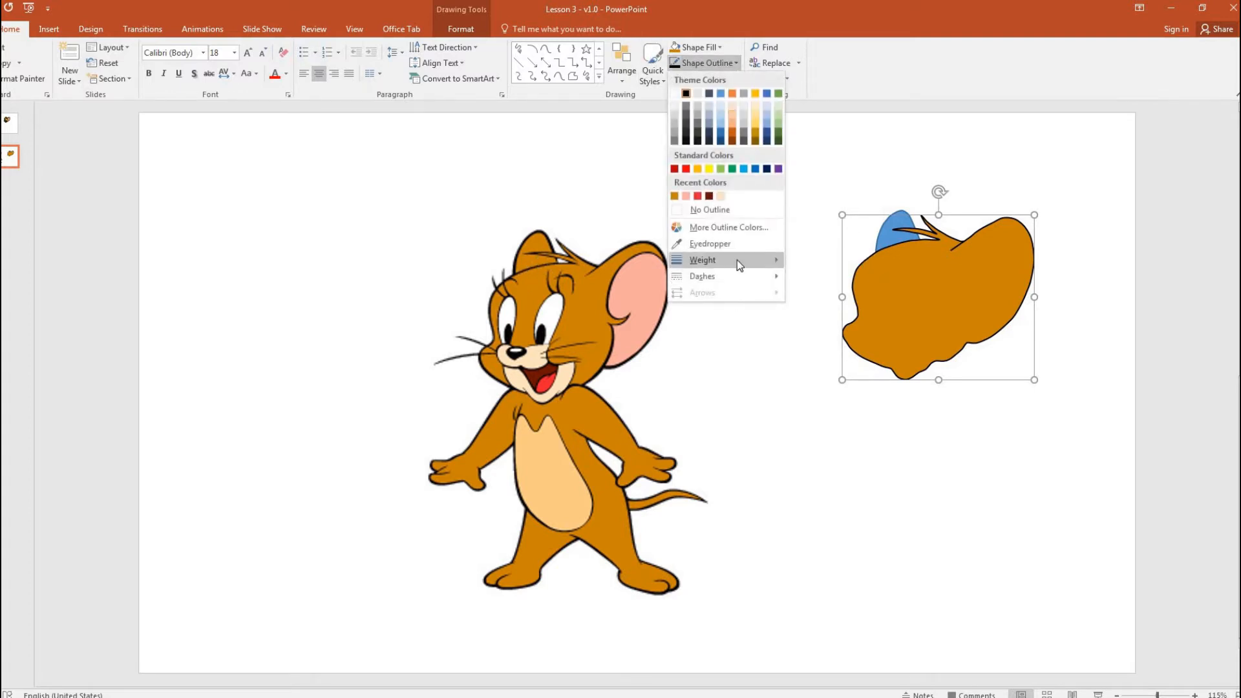
mouse_move(737, 260)
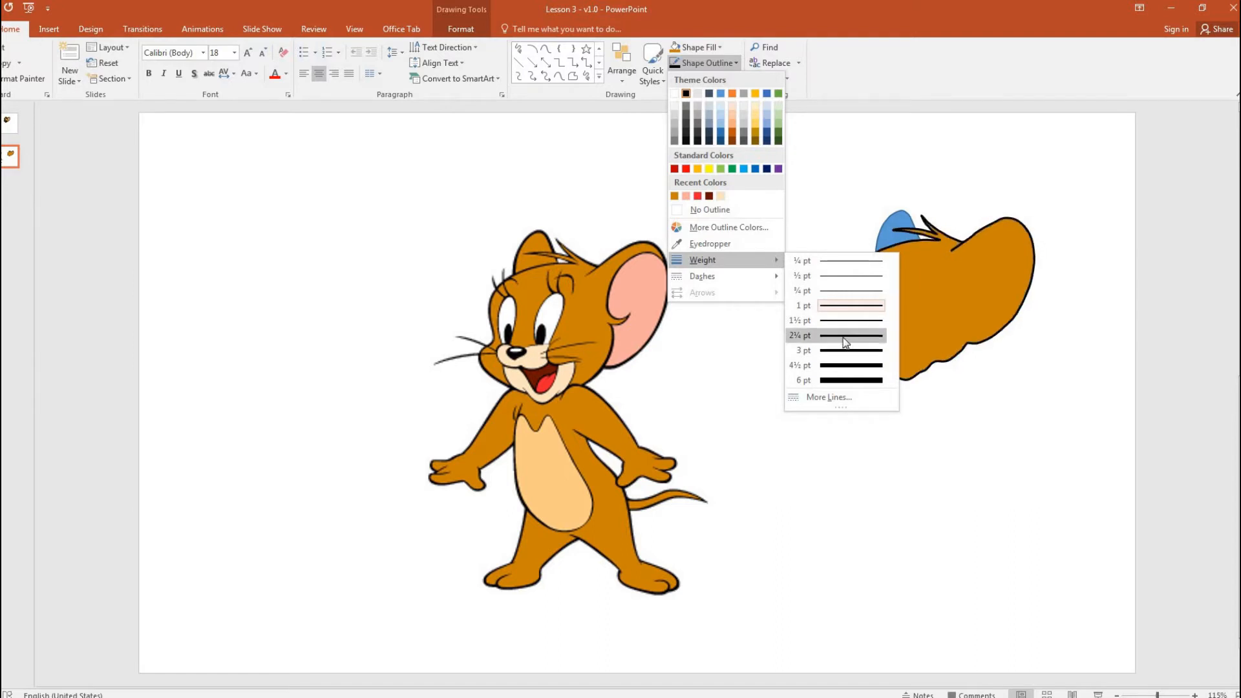
click(843, 336)
click(812, 460)
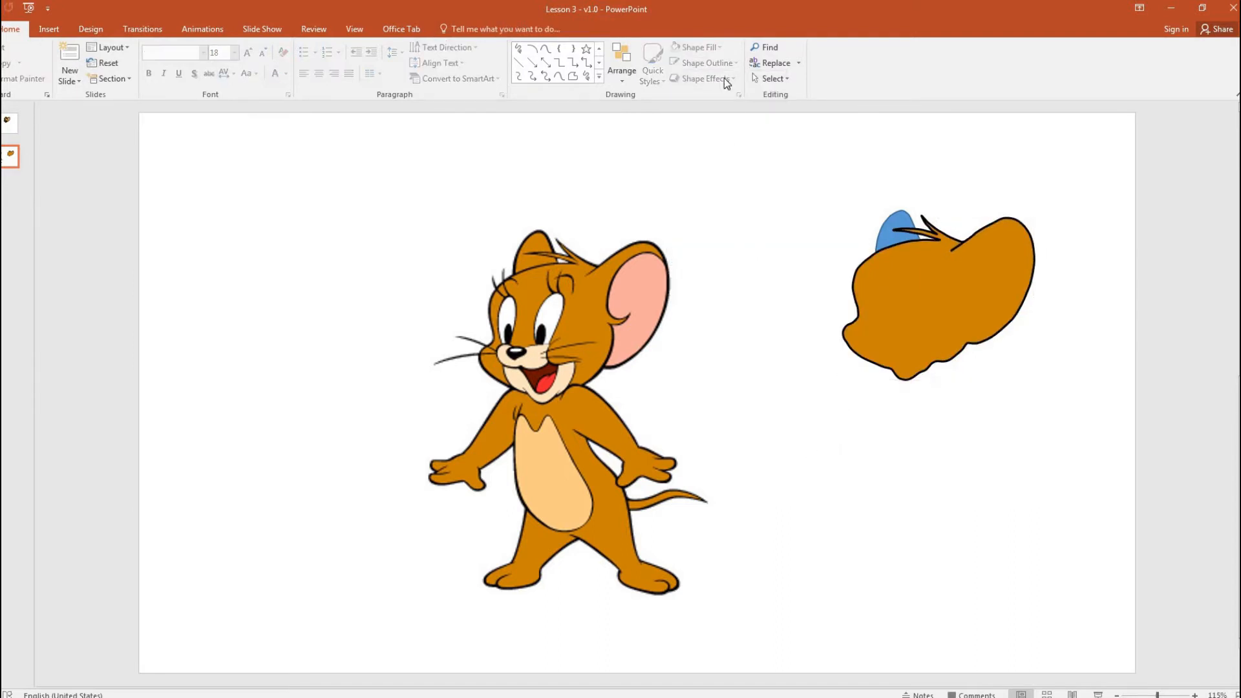
click(900, 276)
click(718, 63)
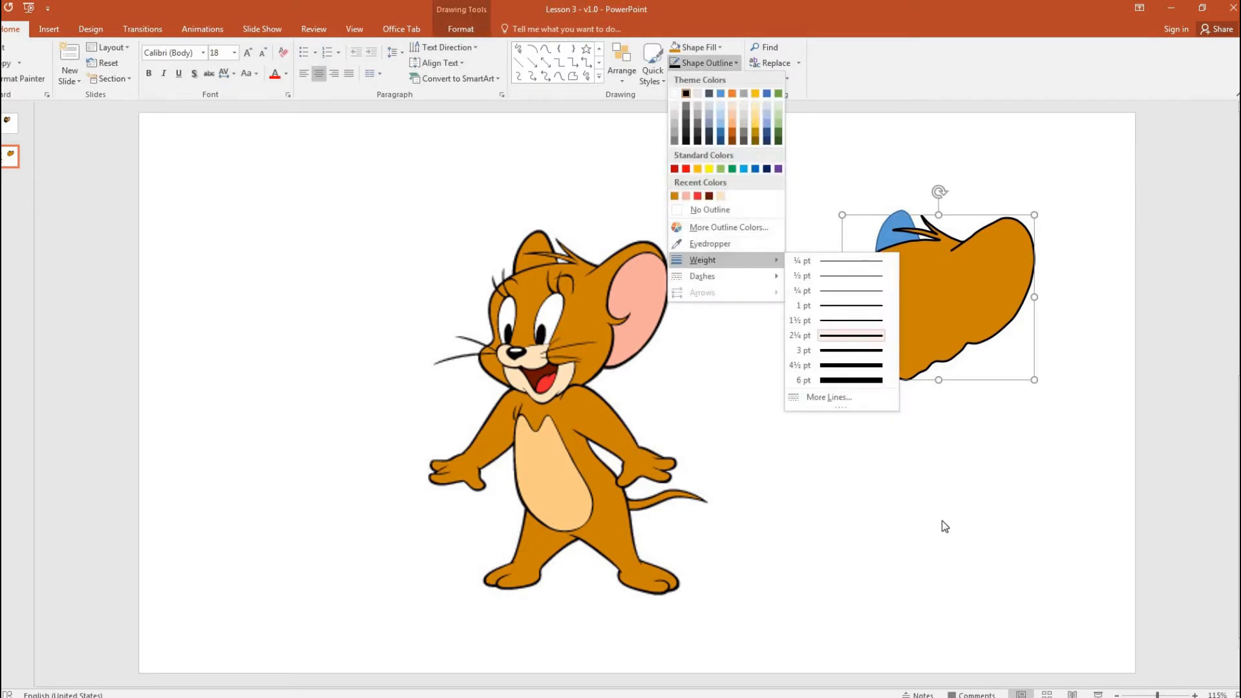
click(928, 351)
click(857, 475)
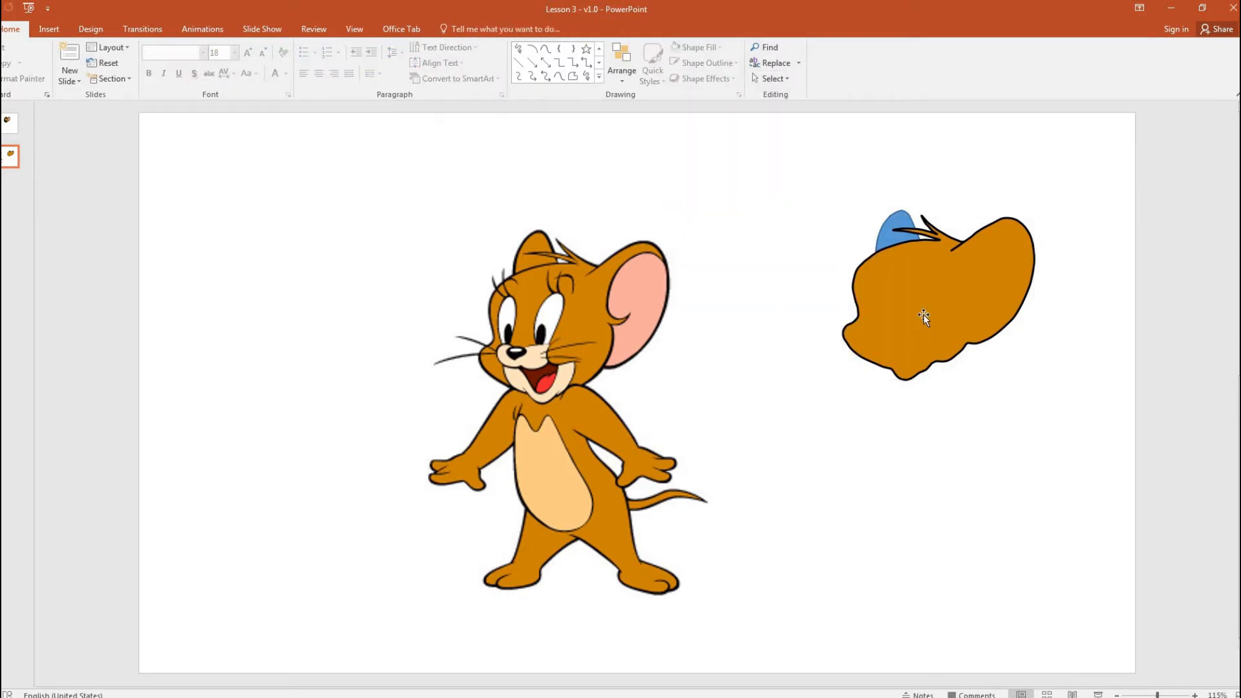
Step: Copy the head shape's brown fill and black outline to the small ear shape with Format Painter
click(922, 314)
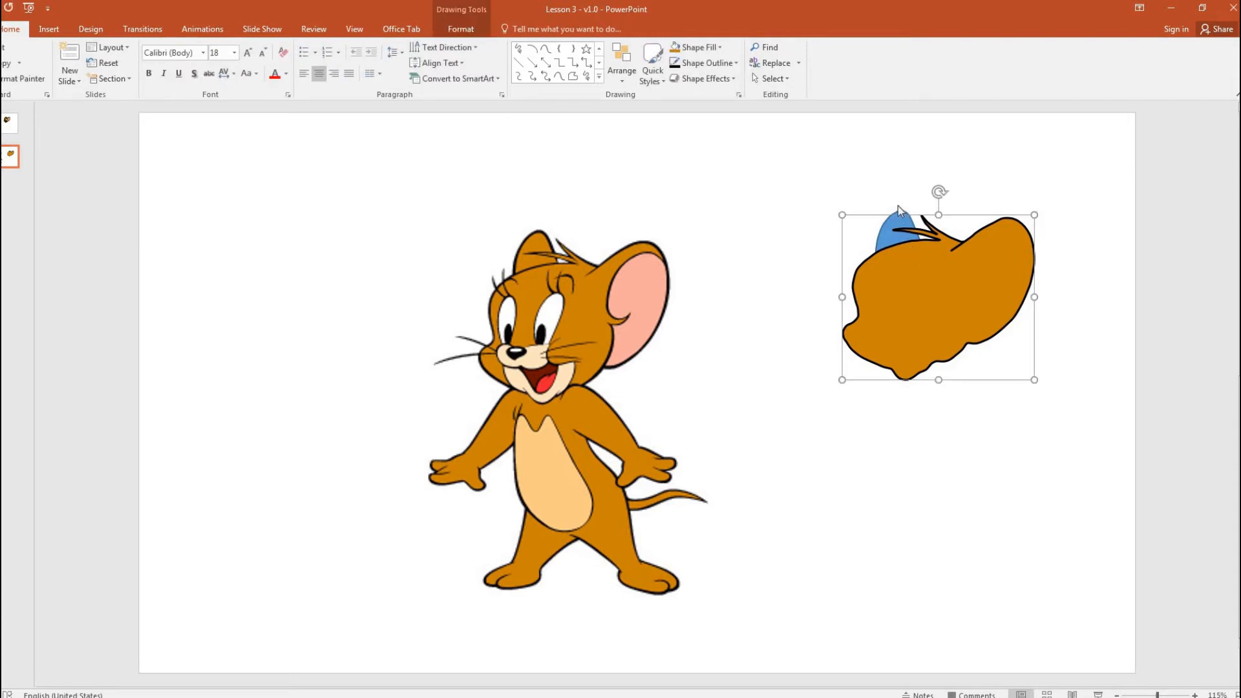
click(30, 78)
click(955, 212)
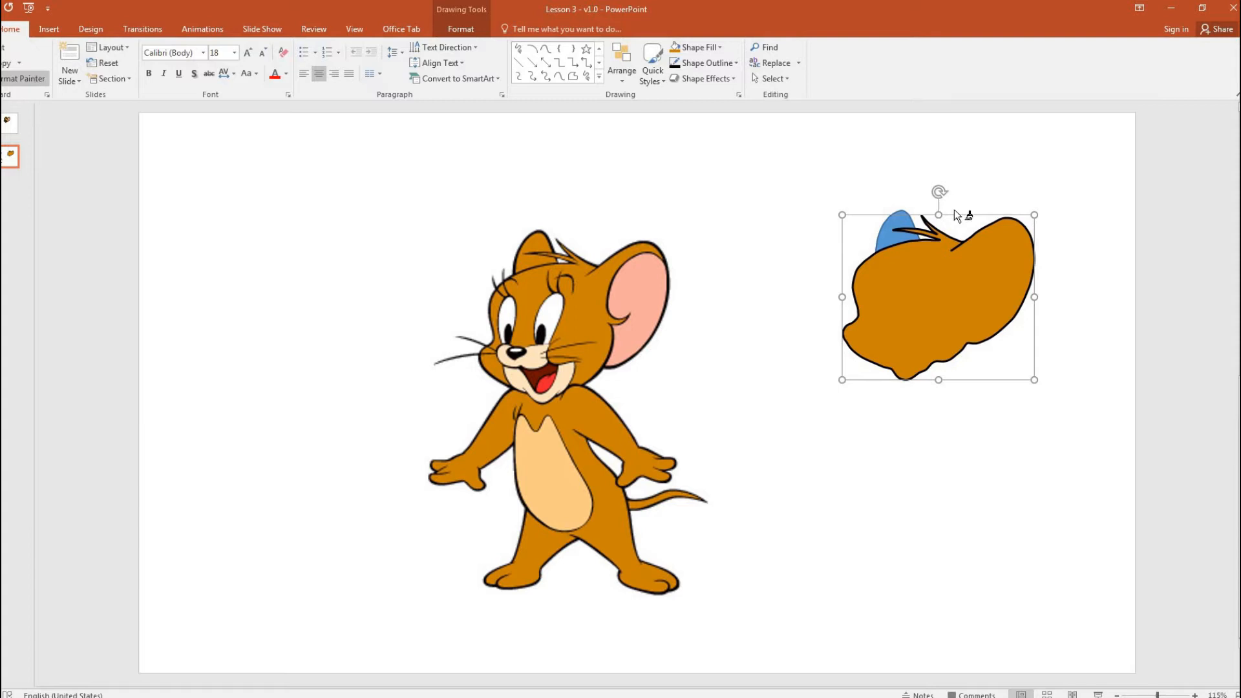
click(900, 210)
click(1024, 426)
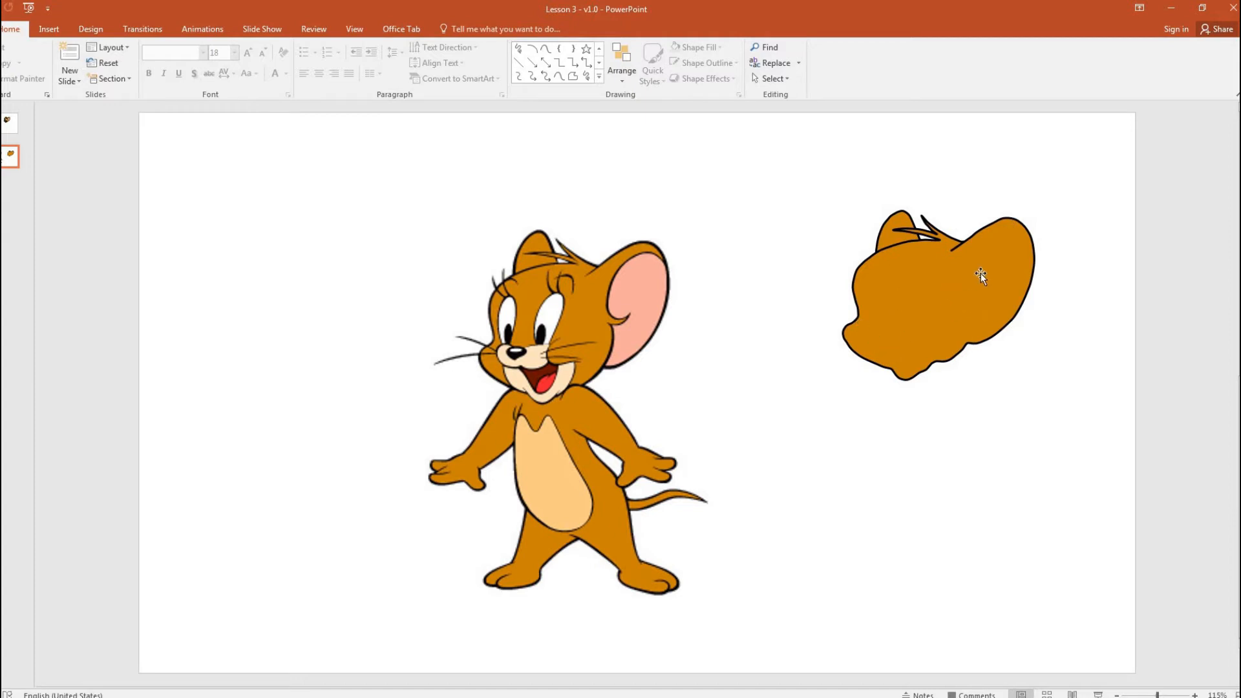
Step: Smooth the upper edge of the large ear on the head shape by slightly shifting its edit points
click(930, 327)
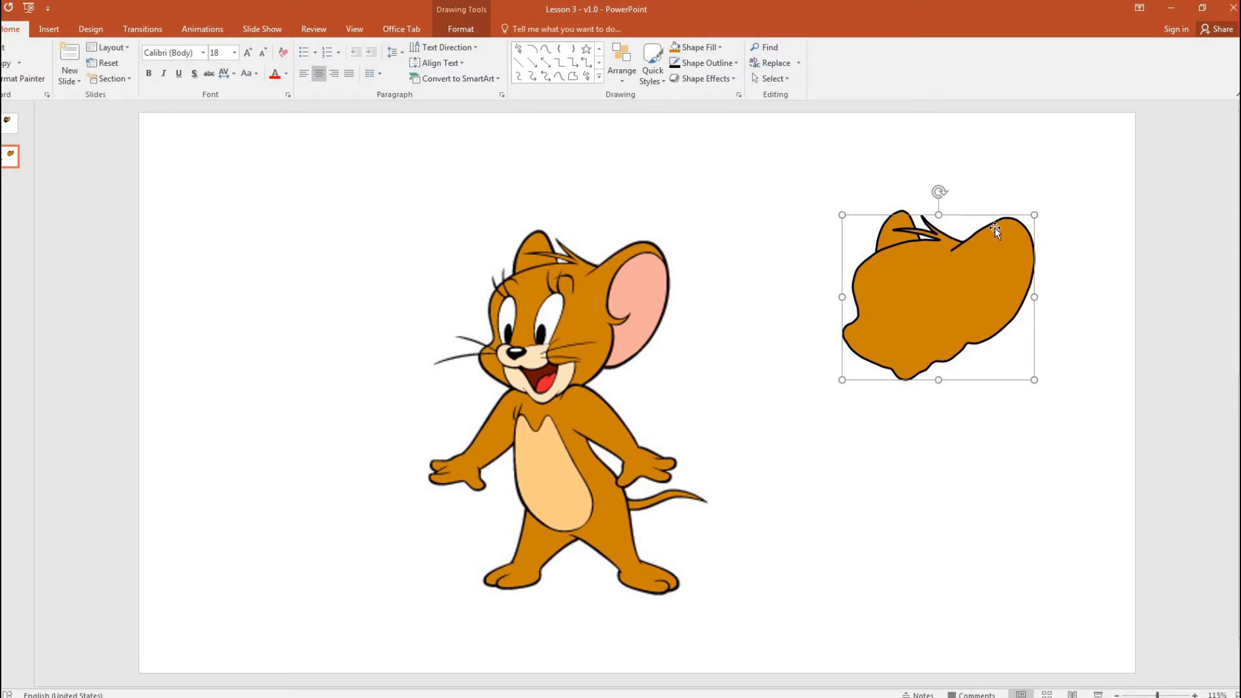
scroll(996, 228, up, 10)
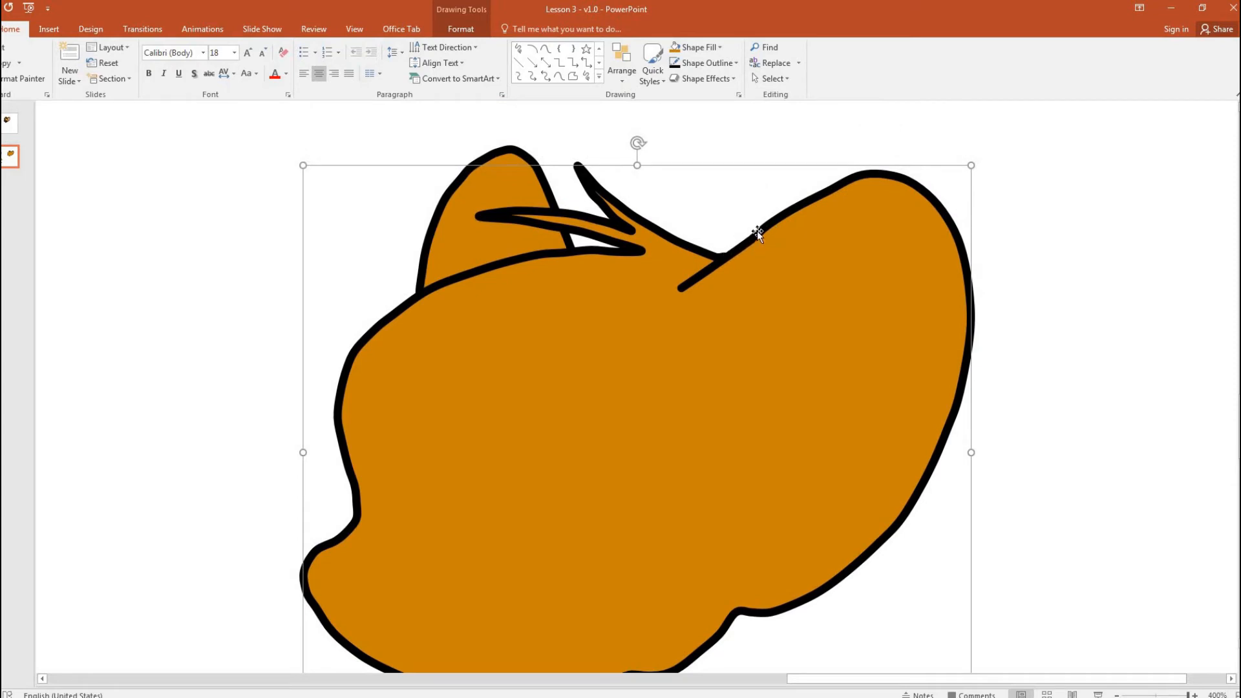
right_click(805, 222)
key(Escape)
click(1088, 241)
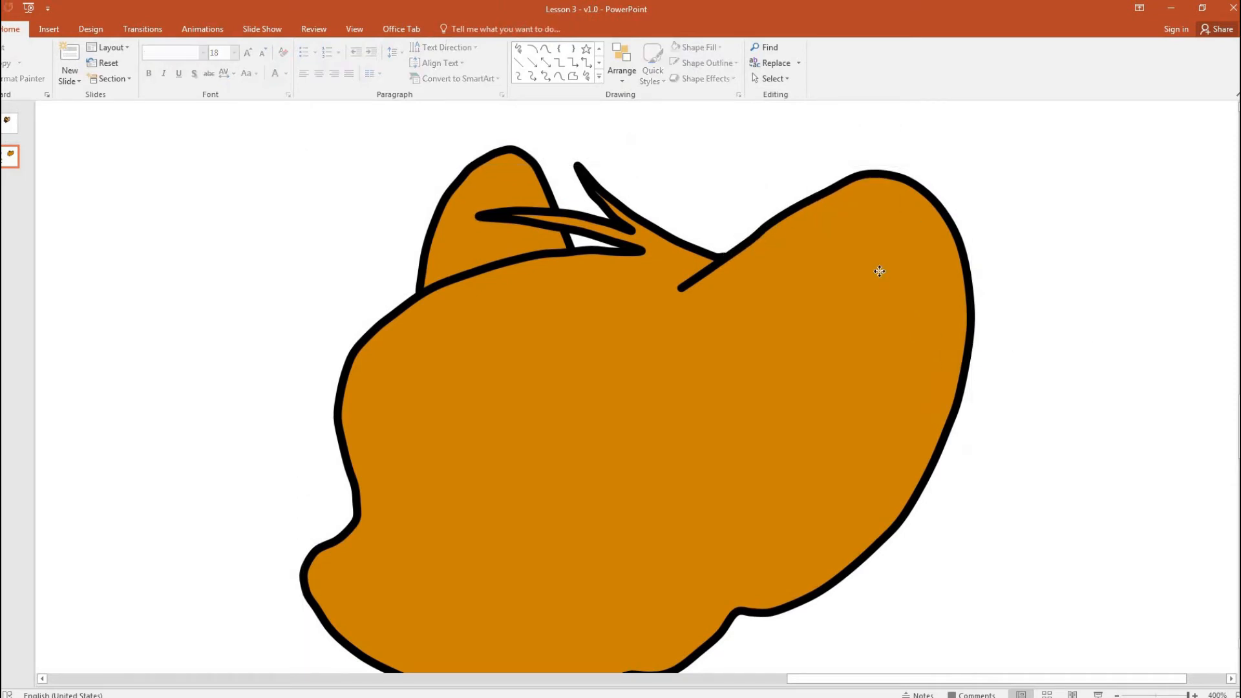
right_click(876, 270)
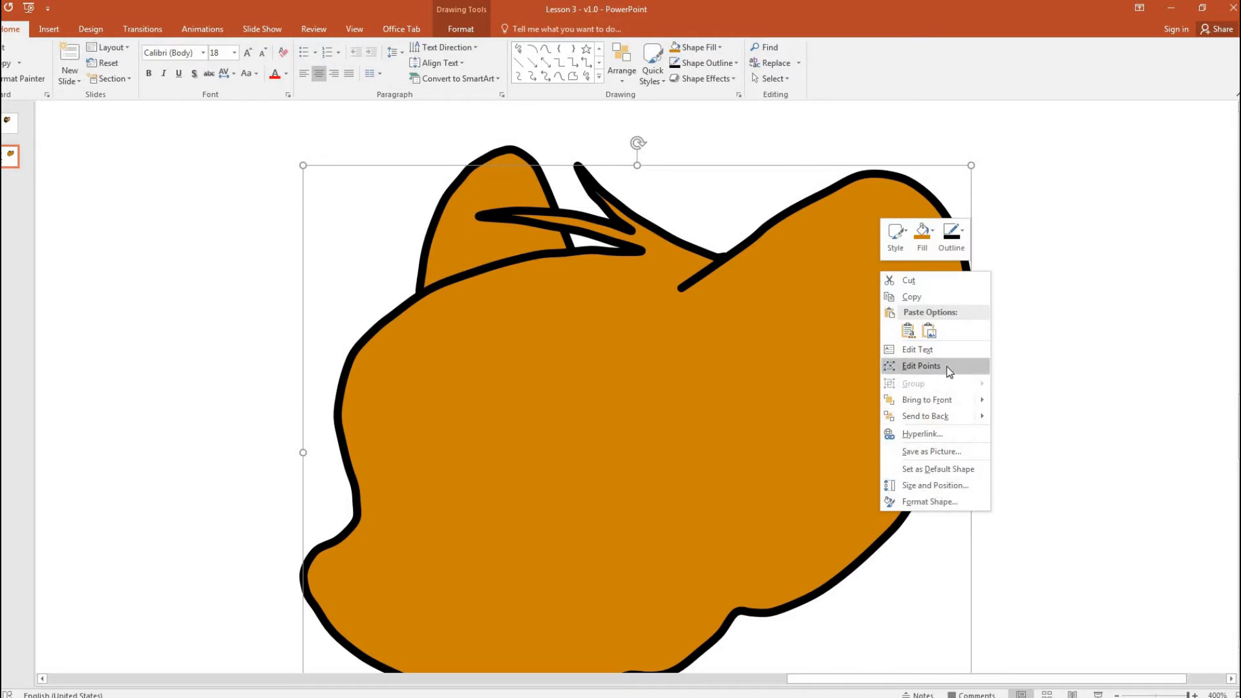
click(948, 367)
click(826, 193)
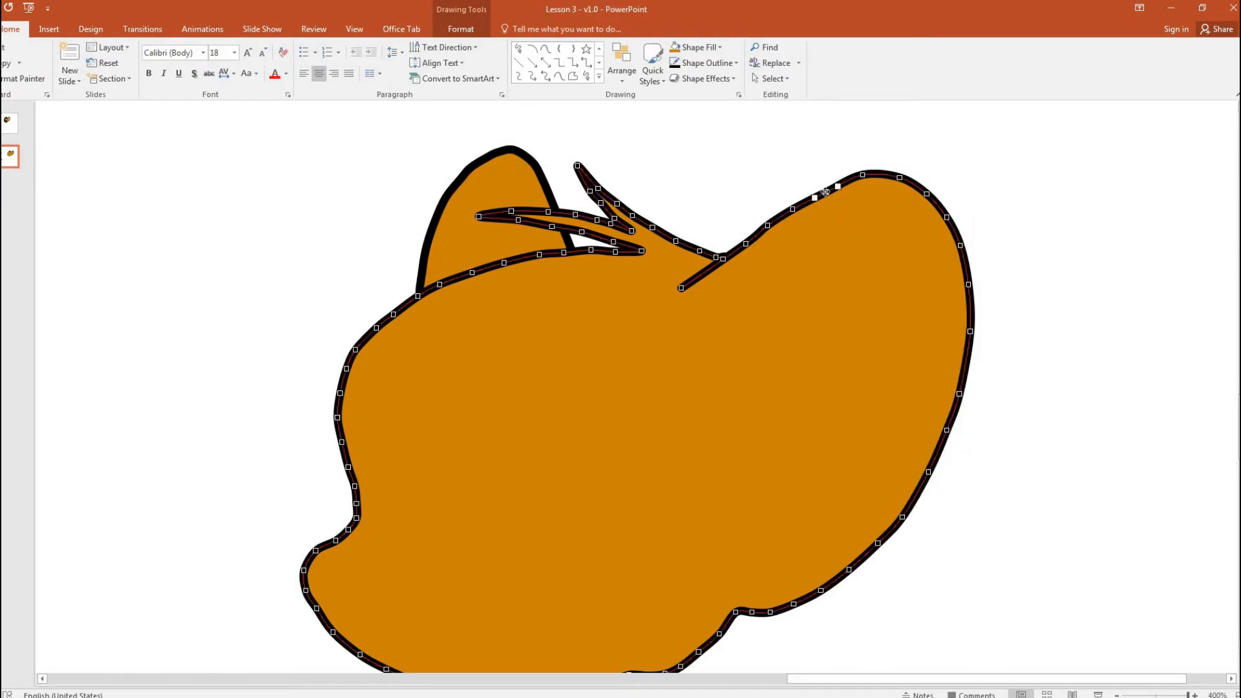
drag(826, 192, 824, 190)
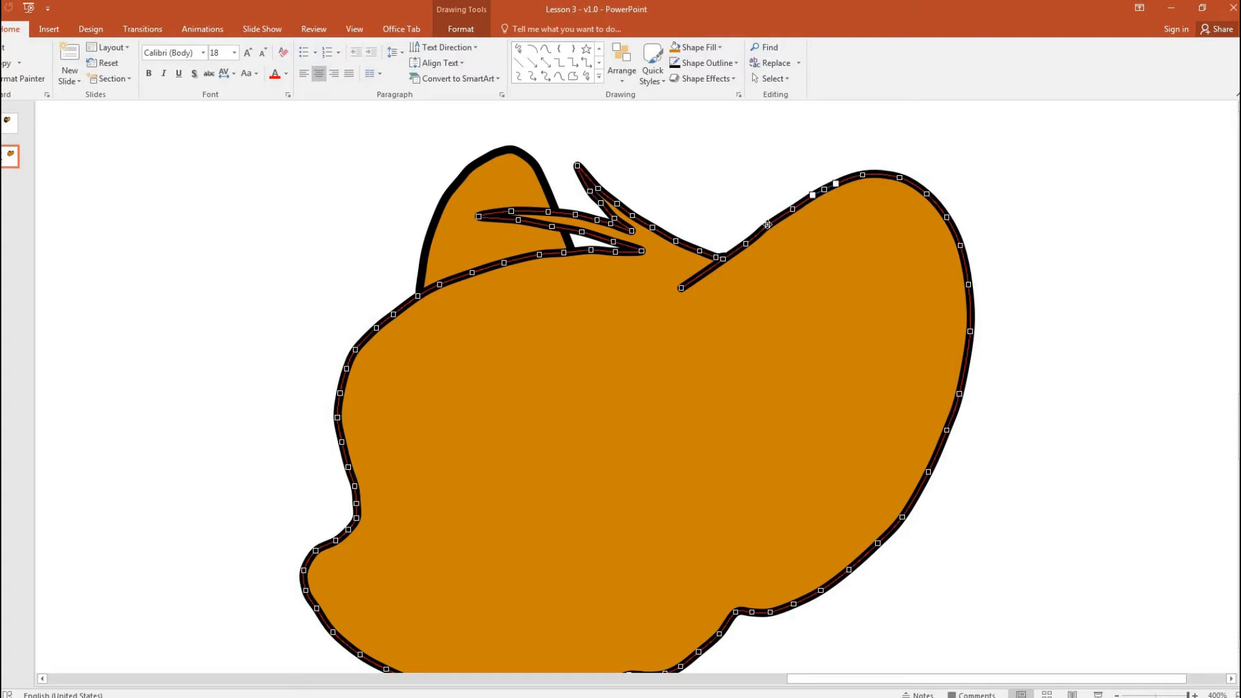
click(768, 225)
click(1012, 257)
scroll(979, 281, down, 10)
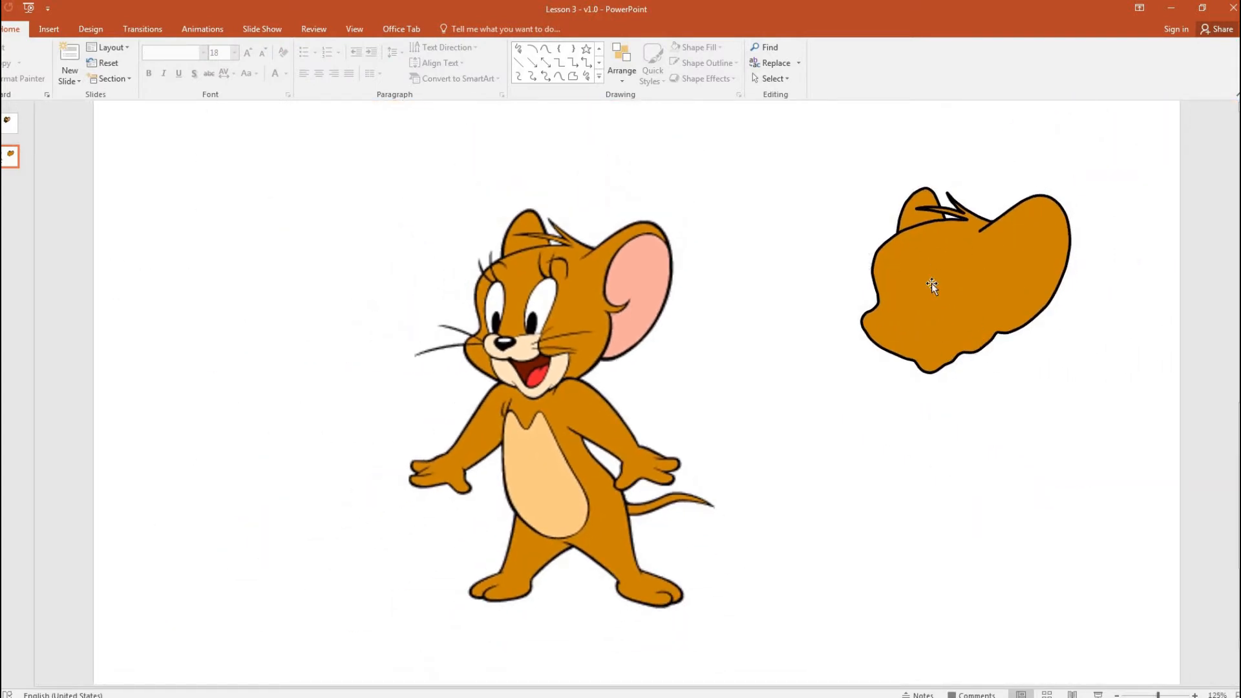
click(982, 256)
click(762, 435)
Step: Trace the pink inner area of the reference mouse's large ear as a closed shape with the Curve tool
click(560, 76)
ctrl+scroll(606, 359, up, 10)
scroll(517, 350, up, 5)
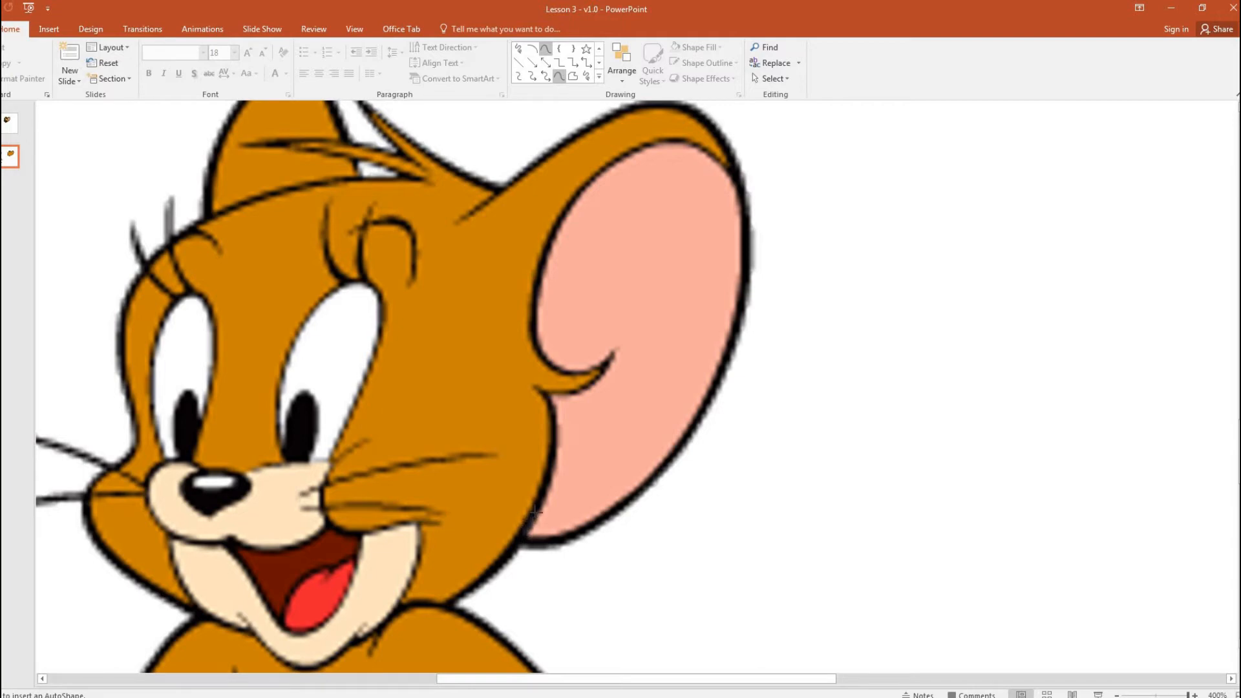
click(549, 480)
click(557, 439)
click(552, 404)
click(597, 383)
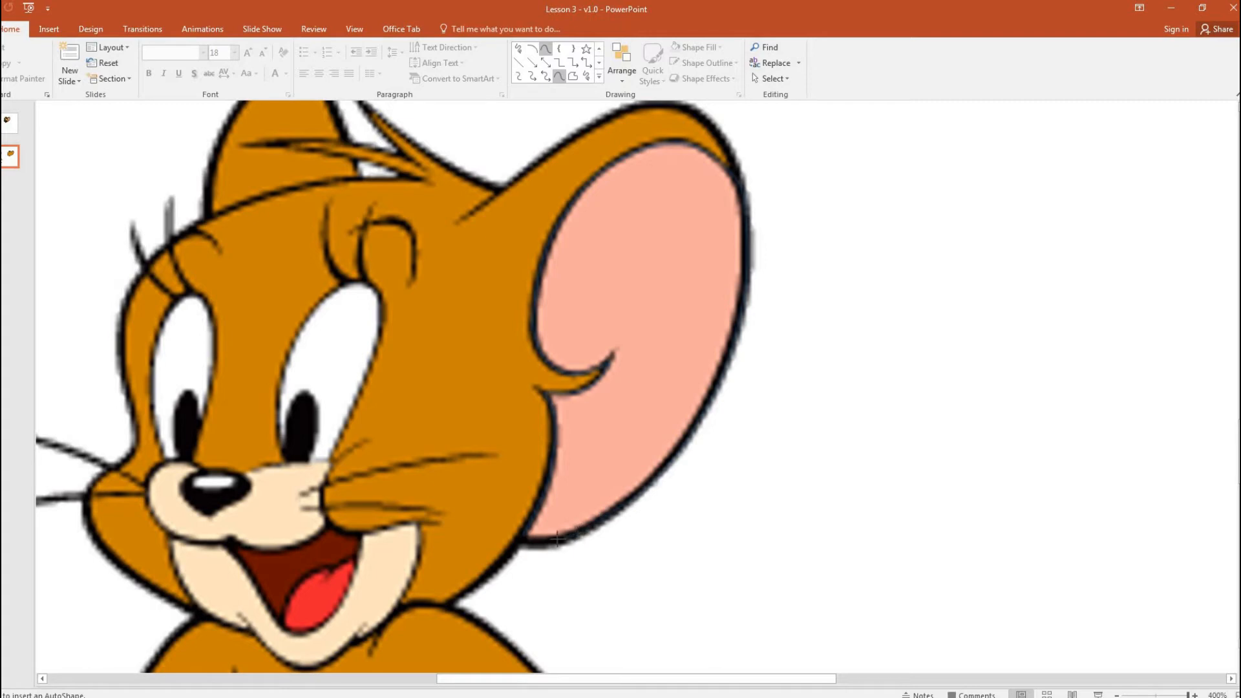
click(529, 540)
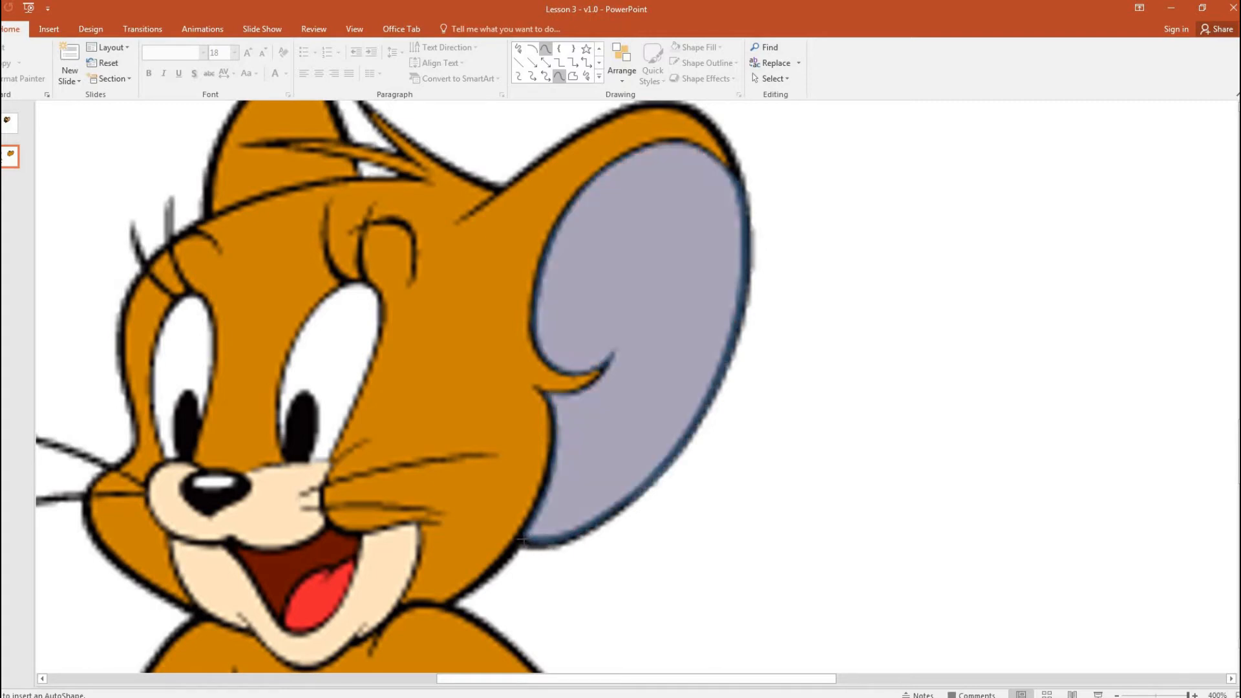
click(592, 392)
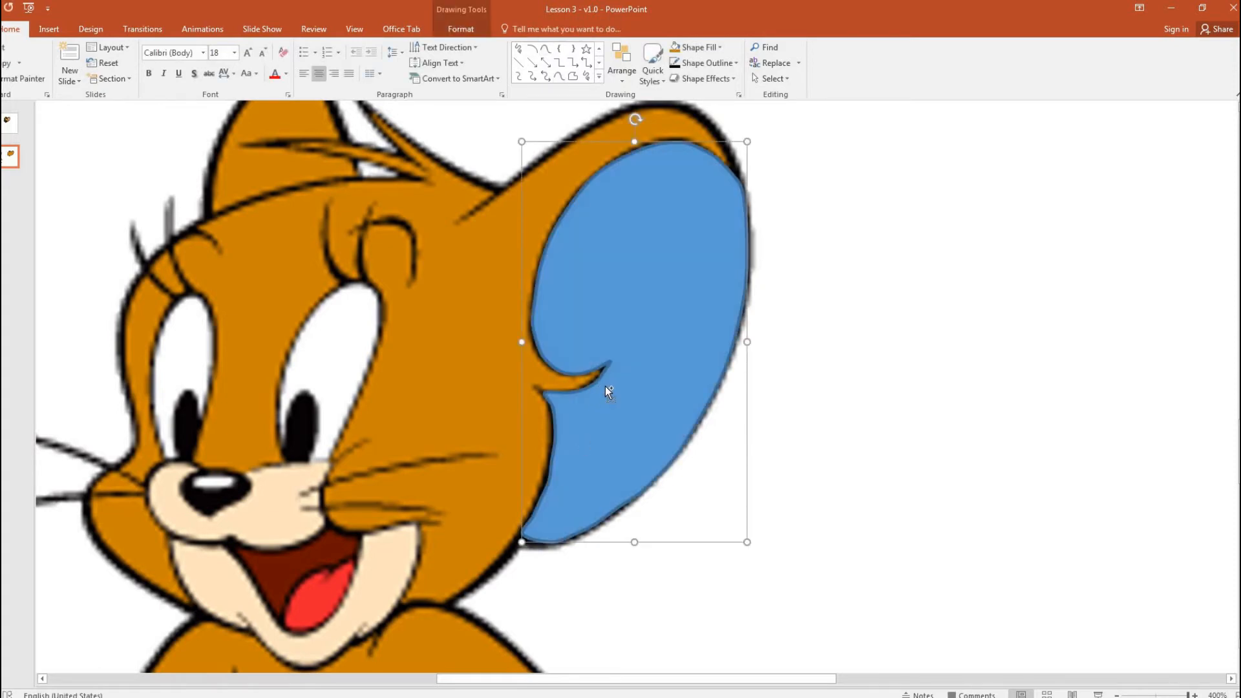
Step: Move the traced inner ear shape onto the large ear of the brown head shape and fine-tune its position
scroll(605, 386, down, 5)
key(Escape)
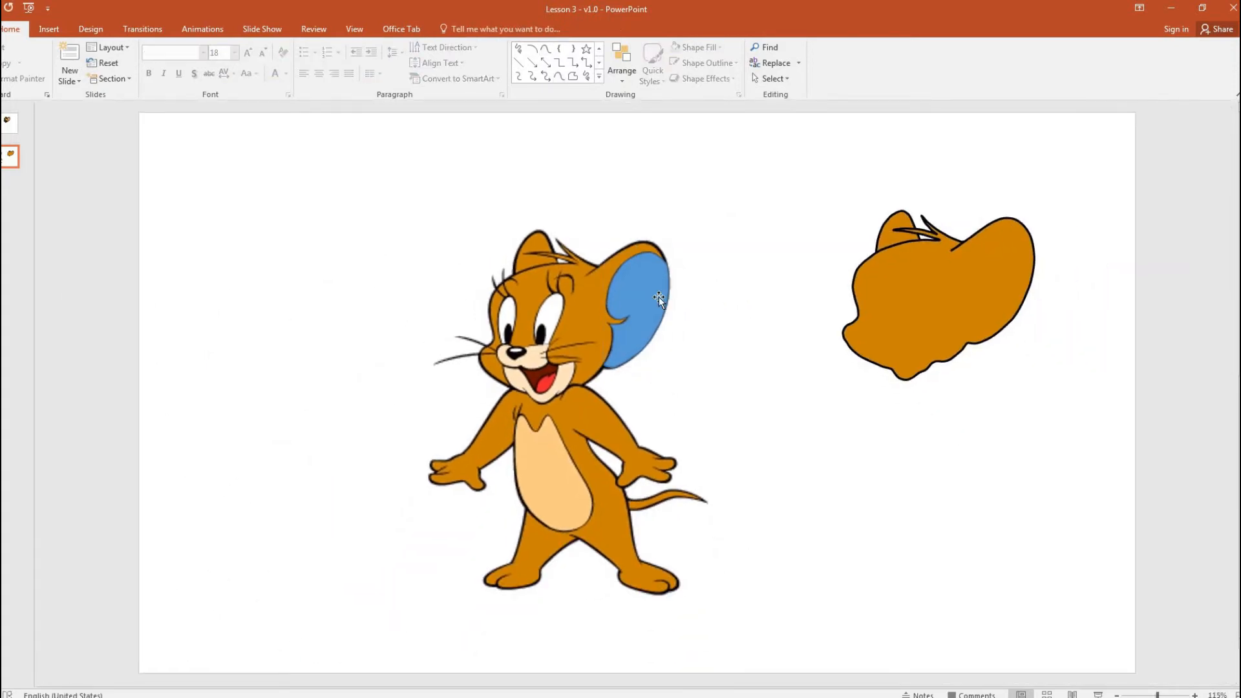
drag(643, 296, 1004, 276)
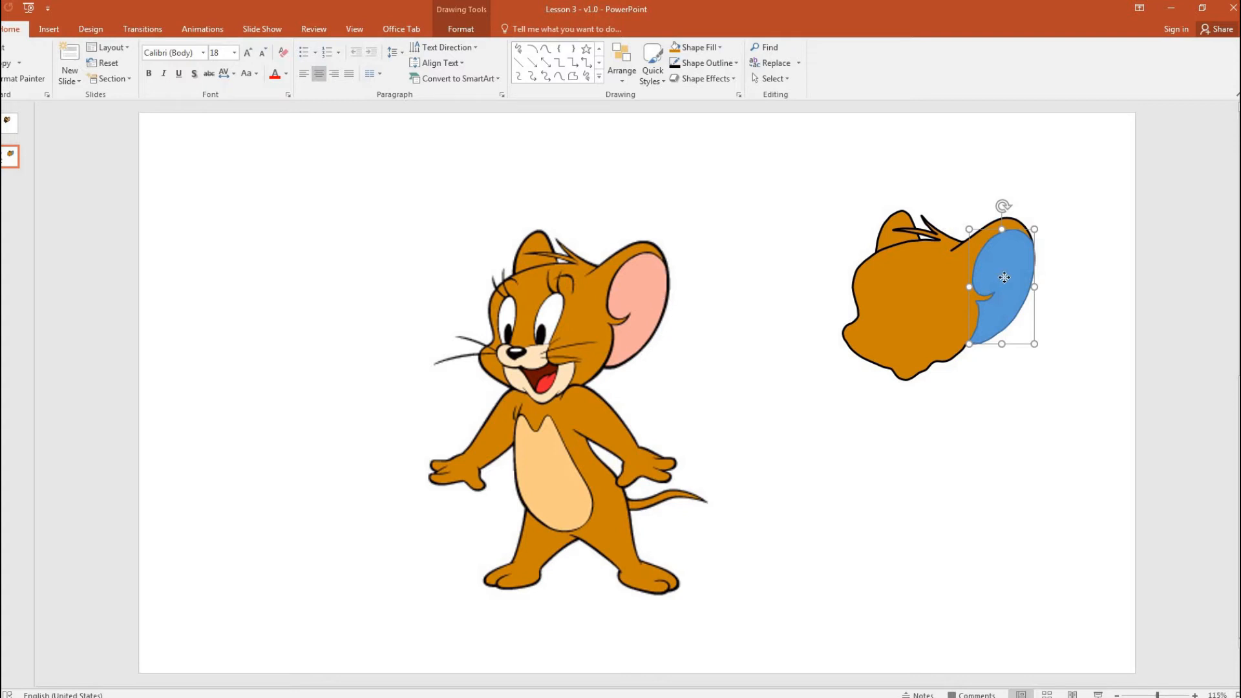
drag(1005, 278, 1002, 273)
click(1016, 378)
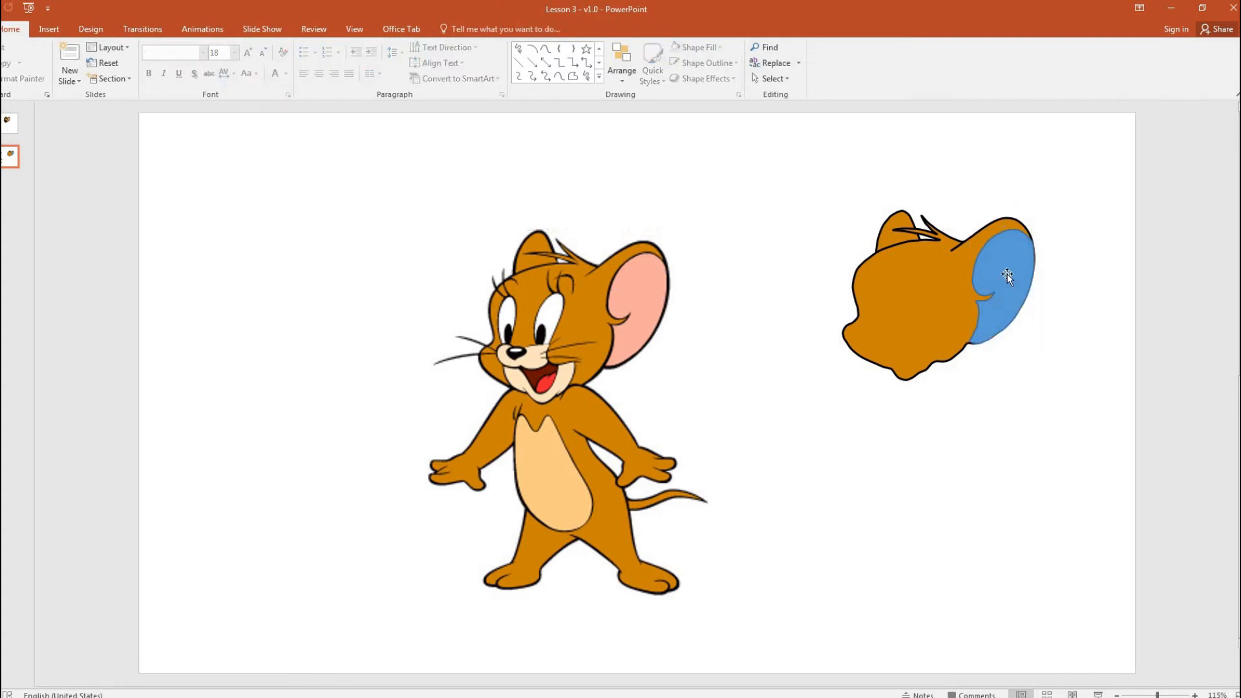
Step: Fill the inner ear shape with the pink sampled by eyedropper from the reference mouse's ear
click(1007, 274)
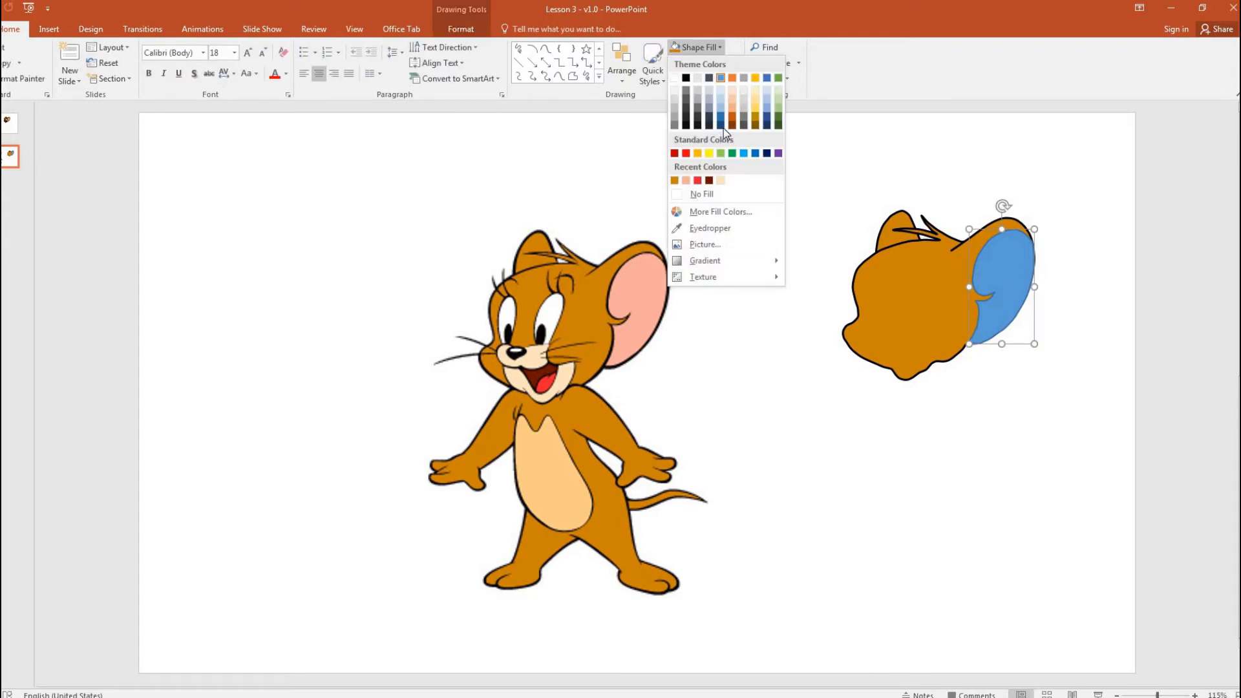
click(702, 47)
click(738, 227)
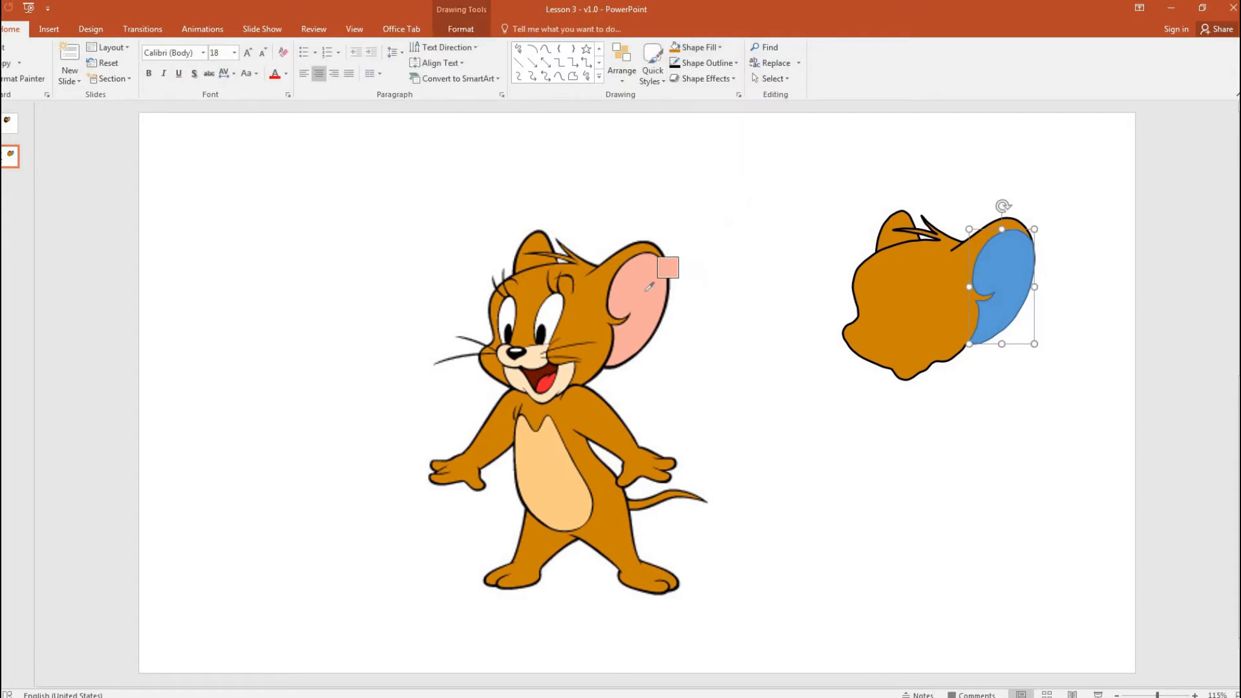
click(645, 291)
click(994, 490)
Step: Give the inner ear shape a black outline with a weight of 2¼ pt
click(1013, 262)
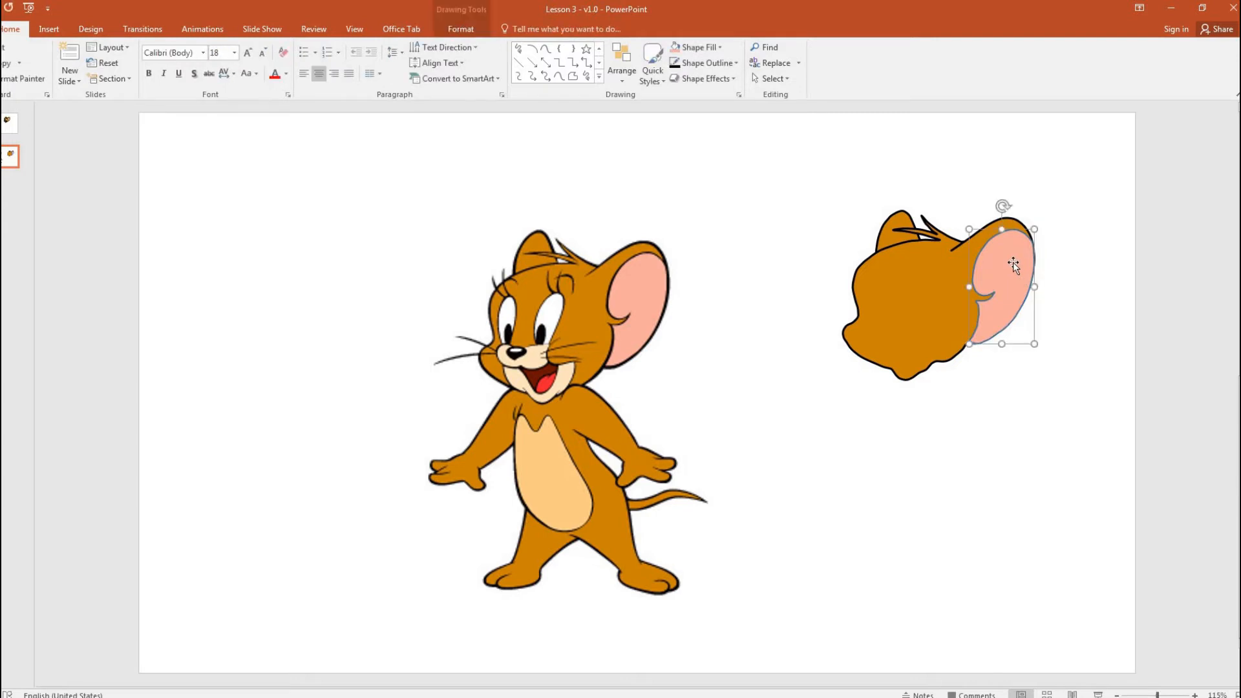
click(674, 64)
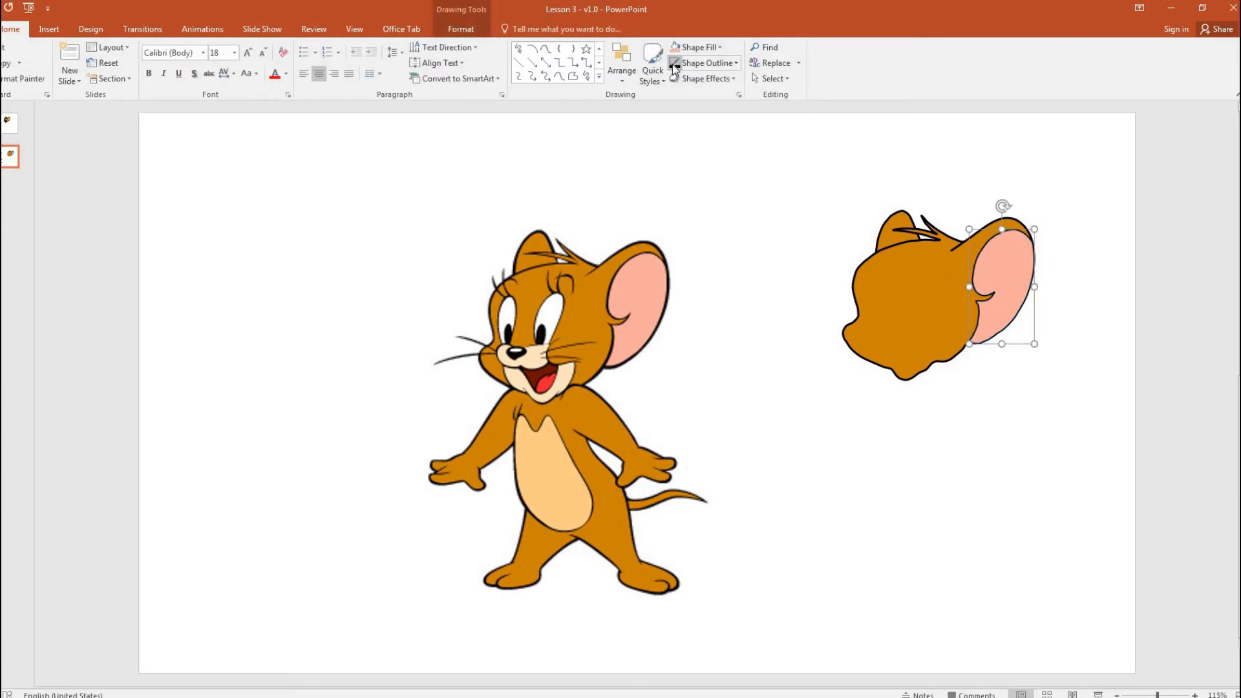
click(967, 476)
click(993, 302)
click(708, 63)
mouse_move(743, 259)
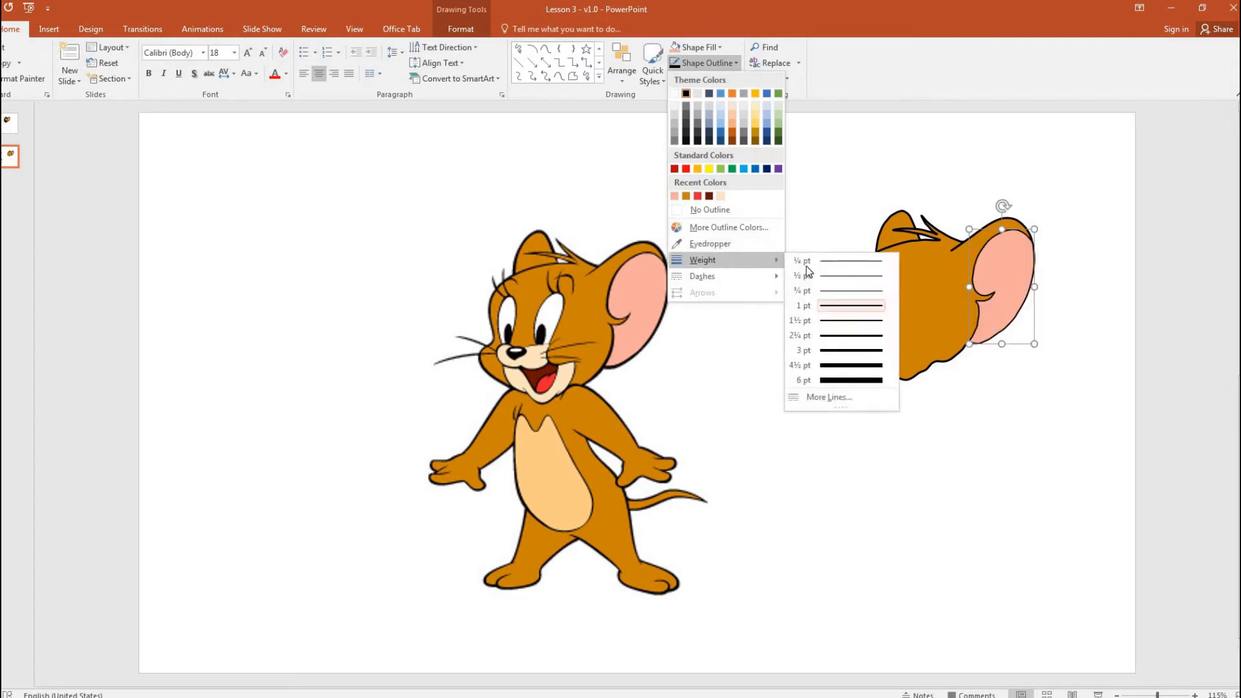
click(834, 335)
click(937, 432)
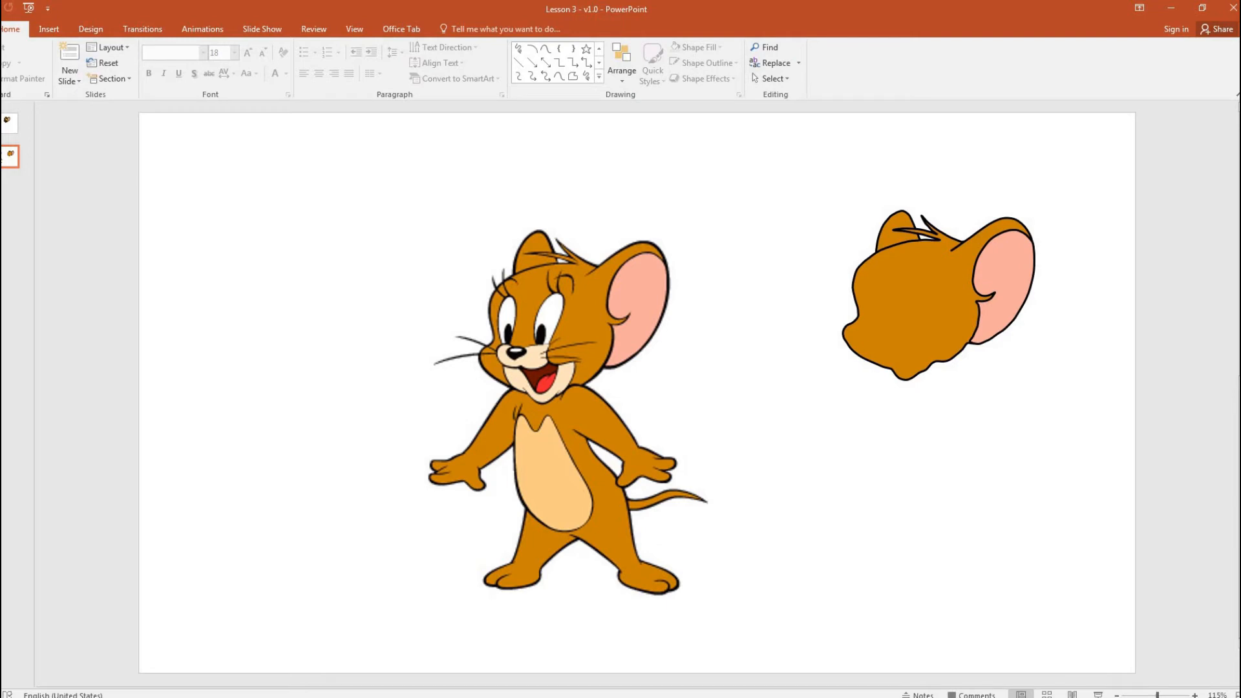
Step: Trace the cream muzzle and jaw area of the reference mouse's face as a closed shape with the Curve tool
click(636, 363)
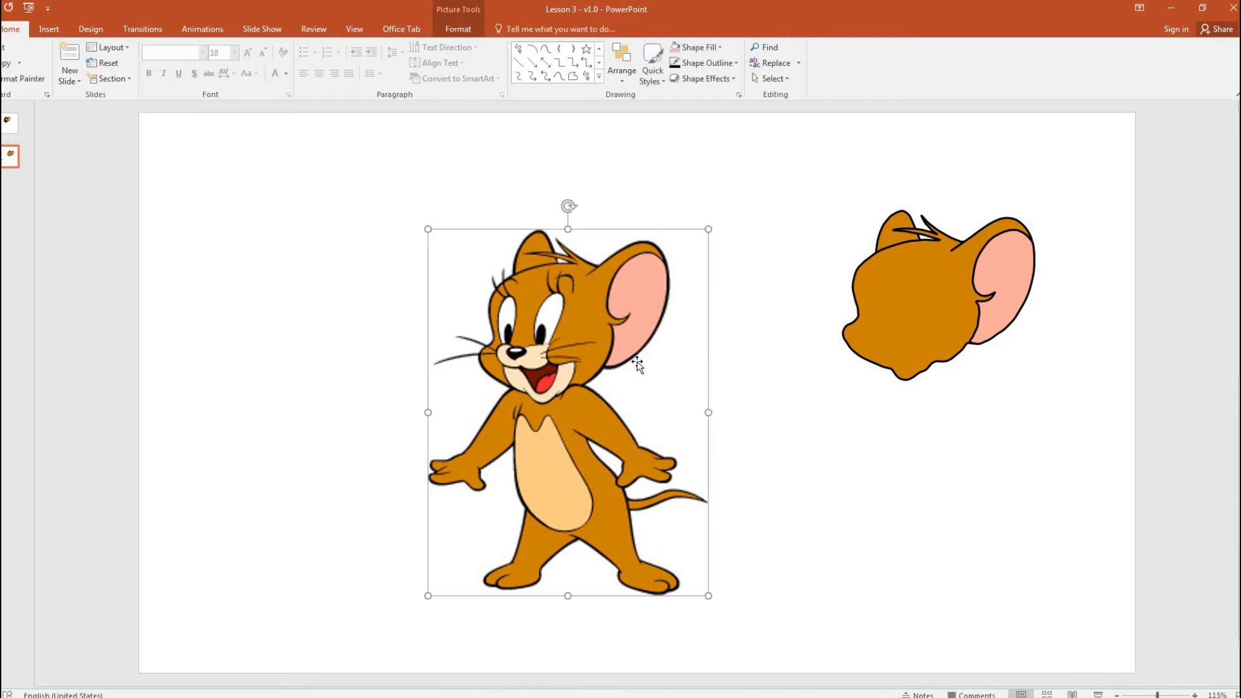
click(748, 393)
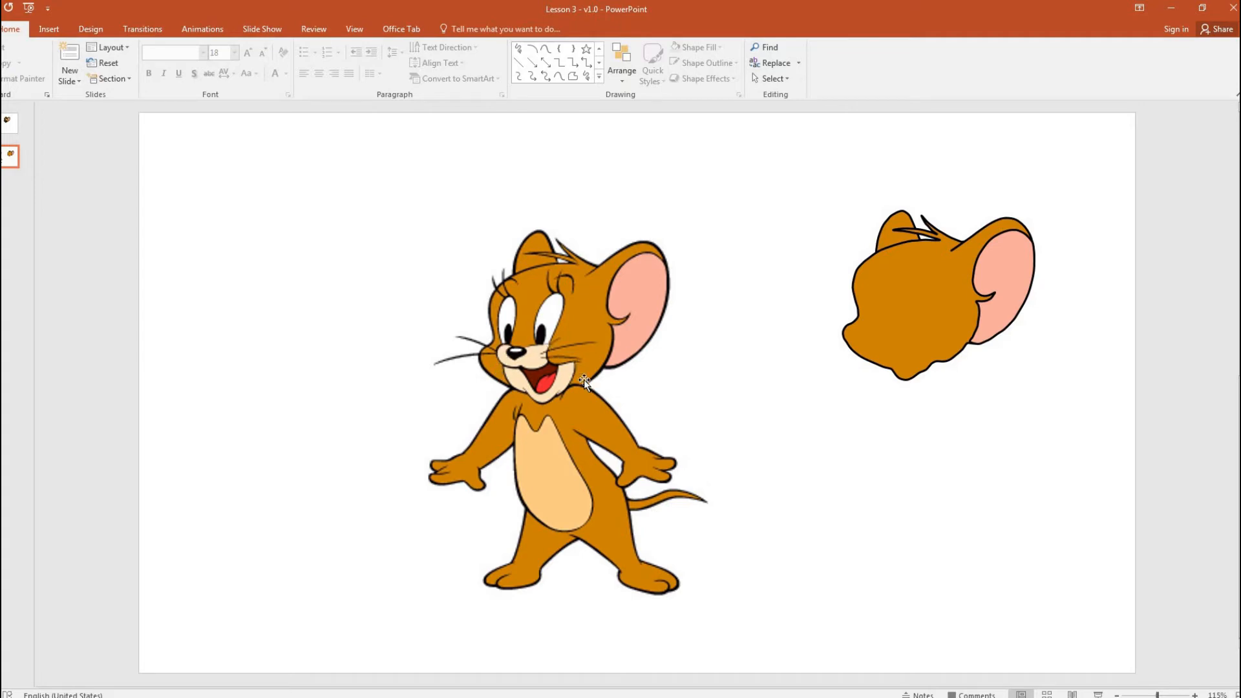
click(545, 51)
ctrl+scroll(504, 381, up, 4)
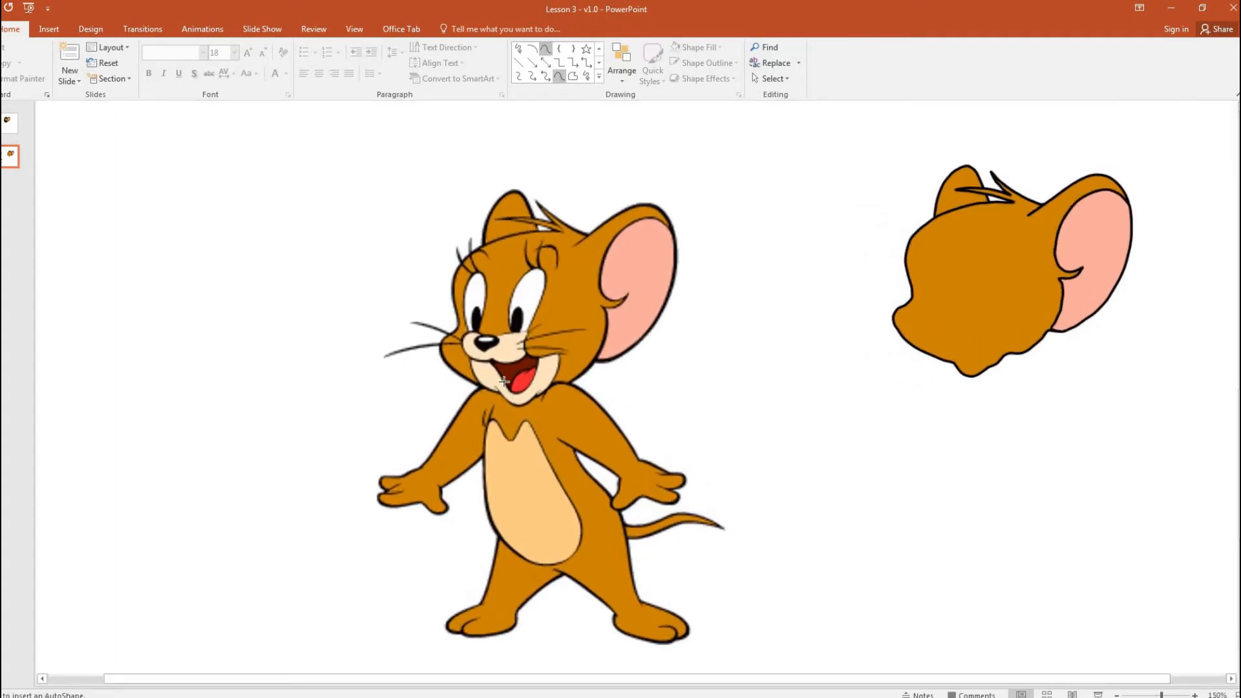
ctrl+scroll(504, 381, up, 8)
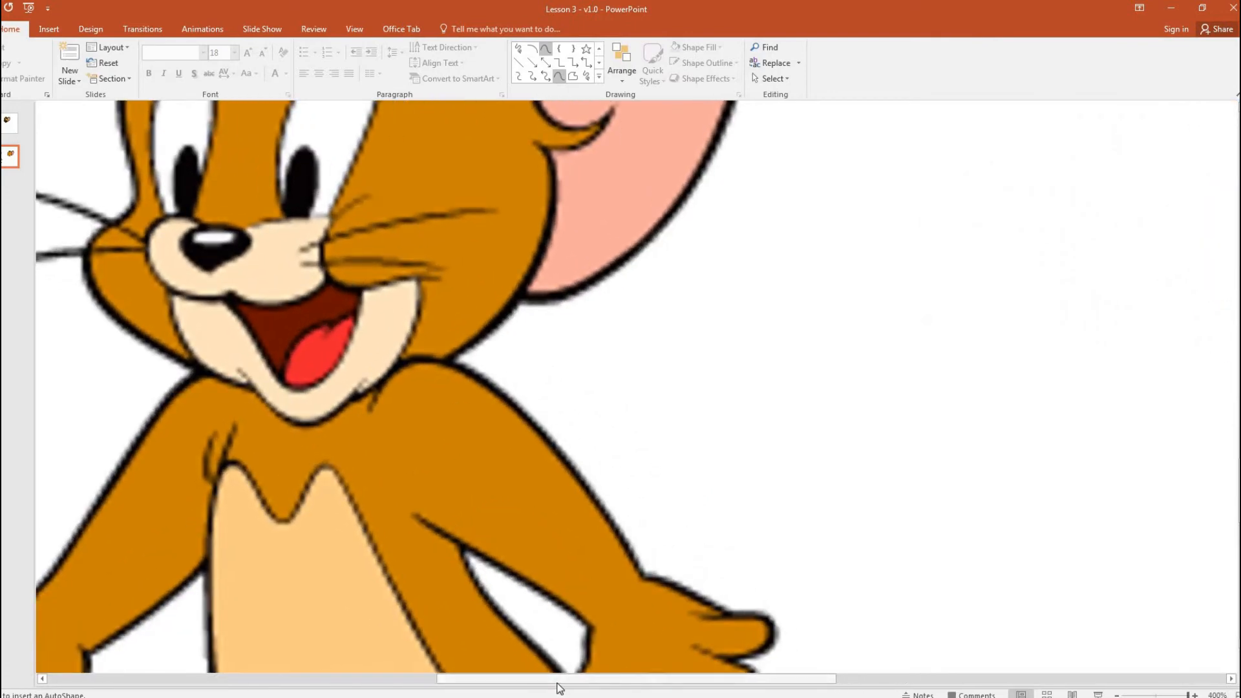
drag(558, 680, 509, 682)
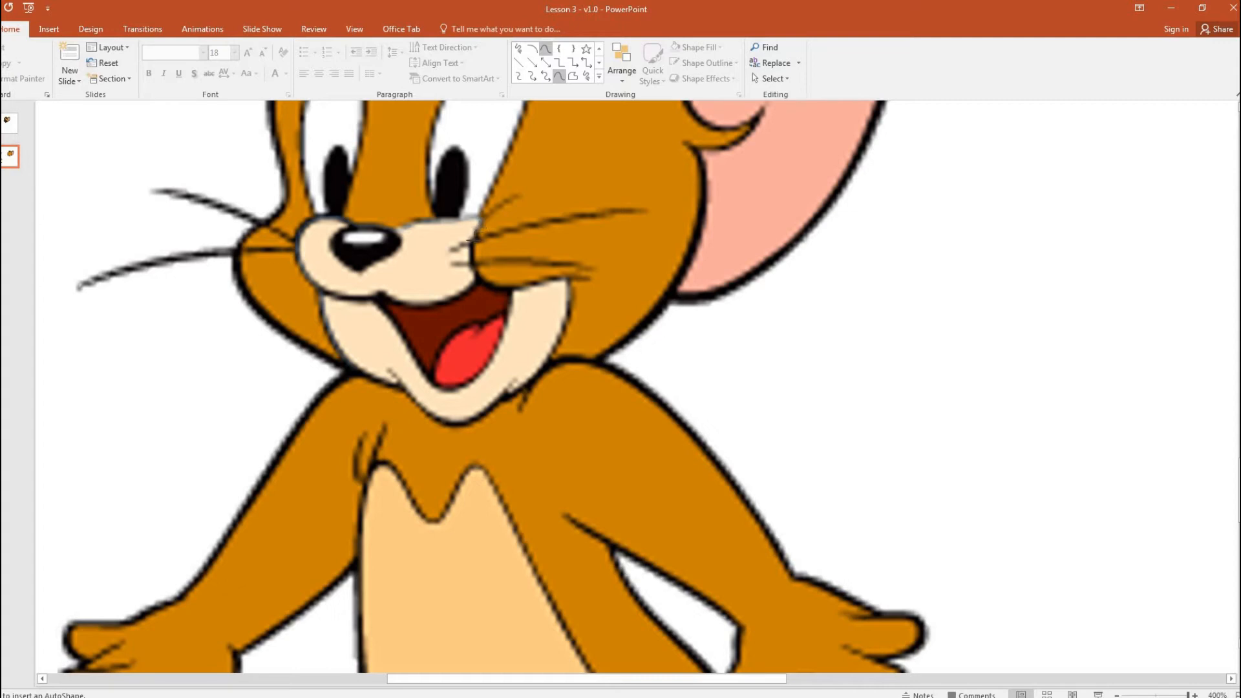
click(486, 213)
click(518, 198)
click(567, 278)
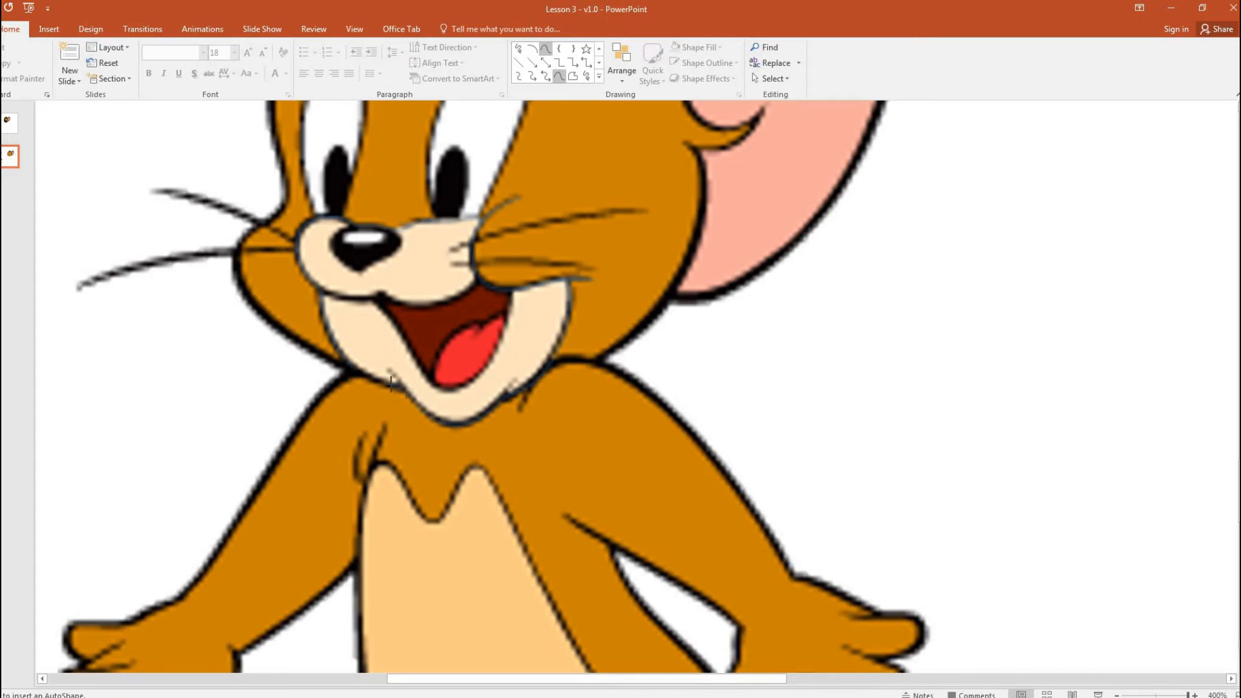
click(356, 369)
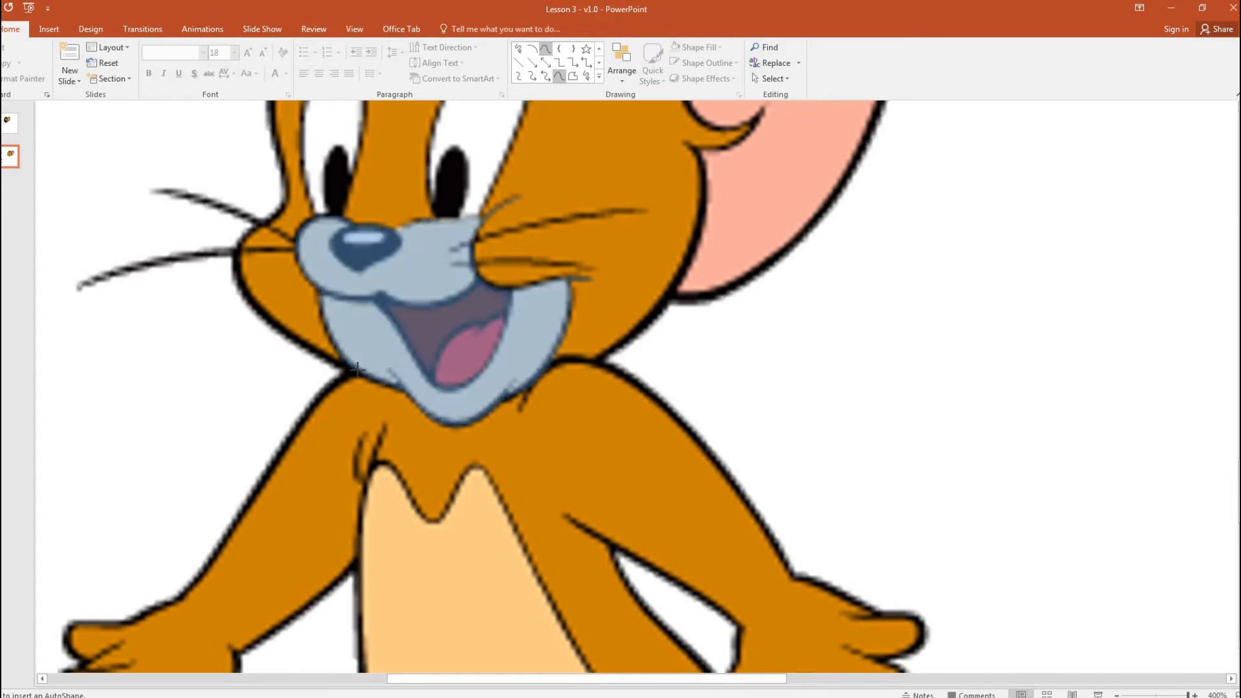
click(357, 369)
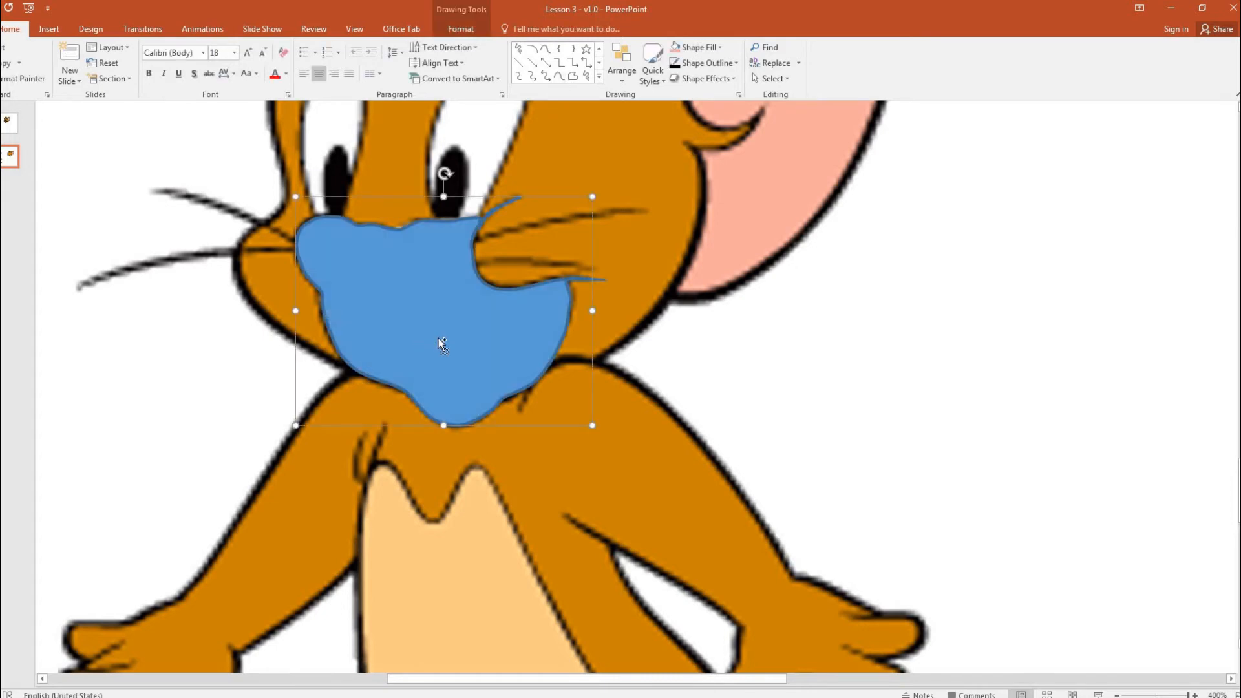
Step: Move the traced muzzle shape onto the lower part of the brown head shape and fine-tune its position
scroll(438, 339, down, 5)
drag(637, 393, 1048, 363)
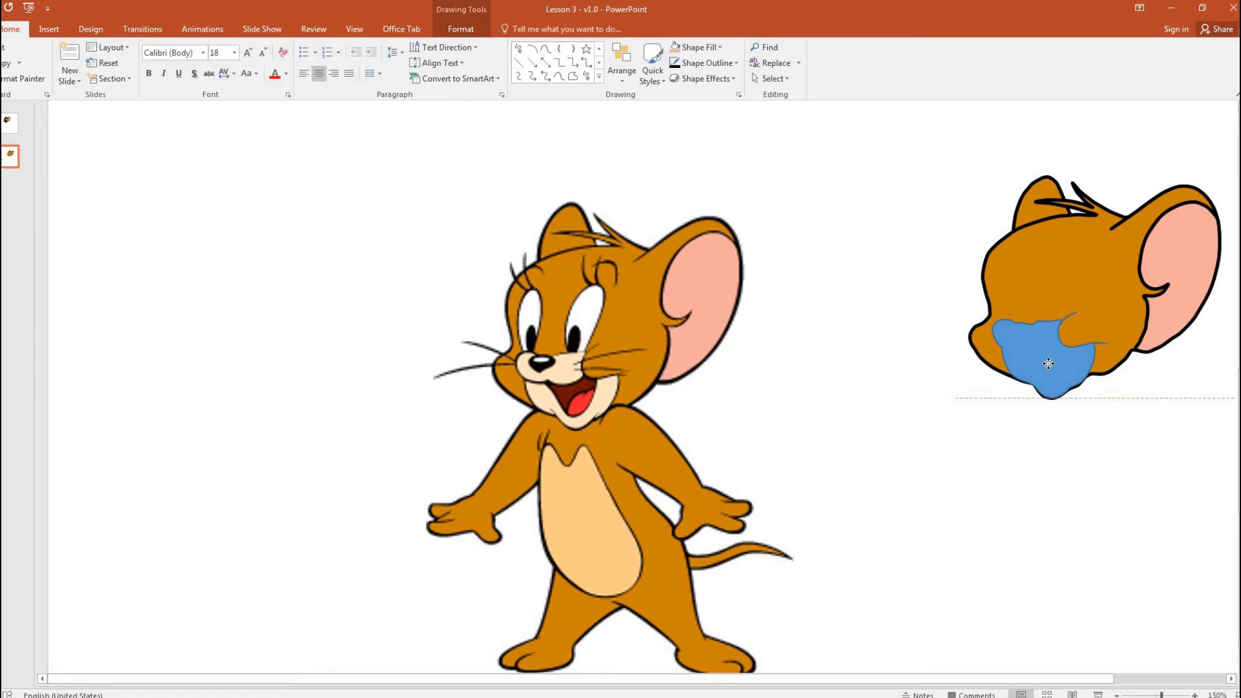
drag(1048, 363, 1048, 365)
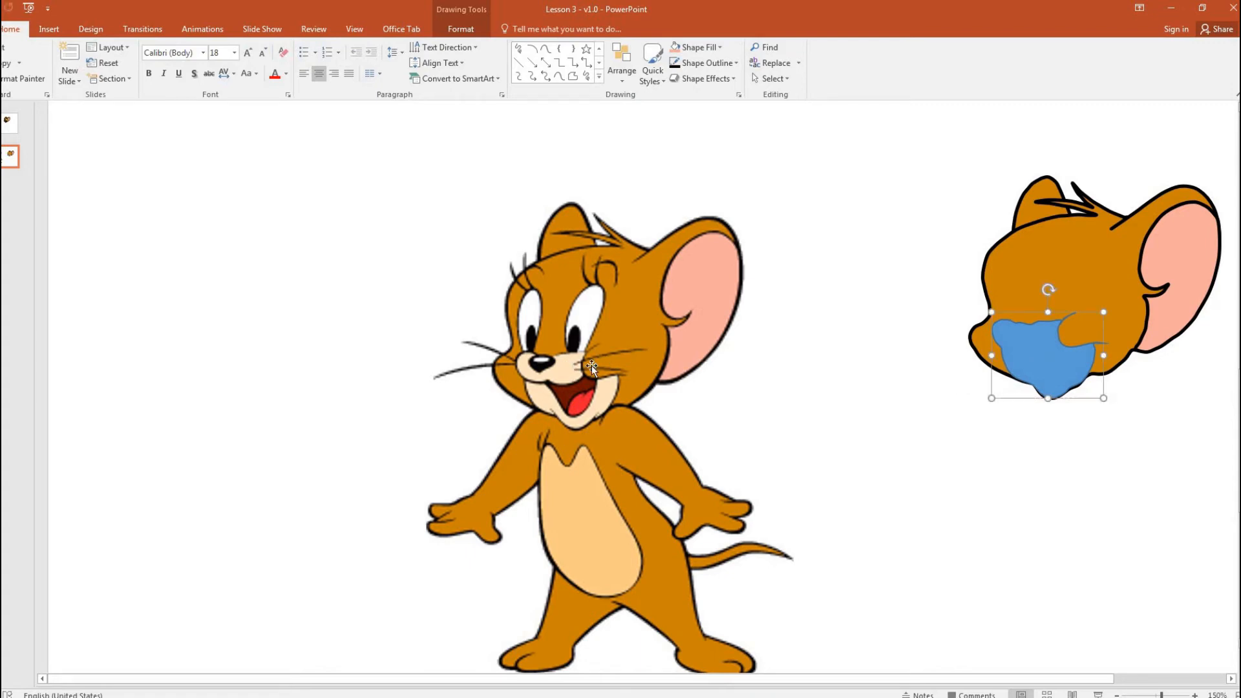
Step: Fill the muzzle shape with the cream colour sampled by eyedropper from the reference mouse's muzzle
click(718, 47)
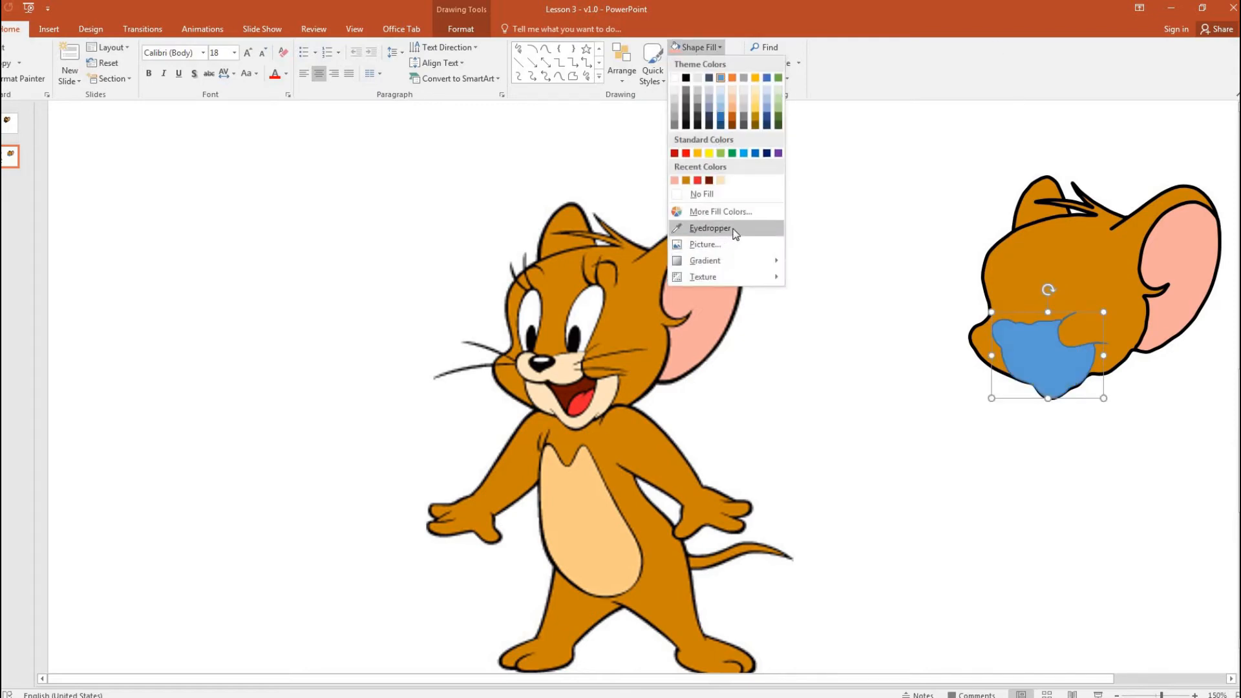
click(709, 228)
click(574, 356)
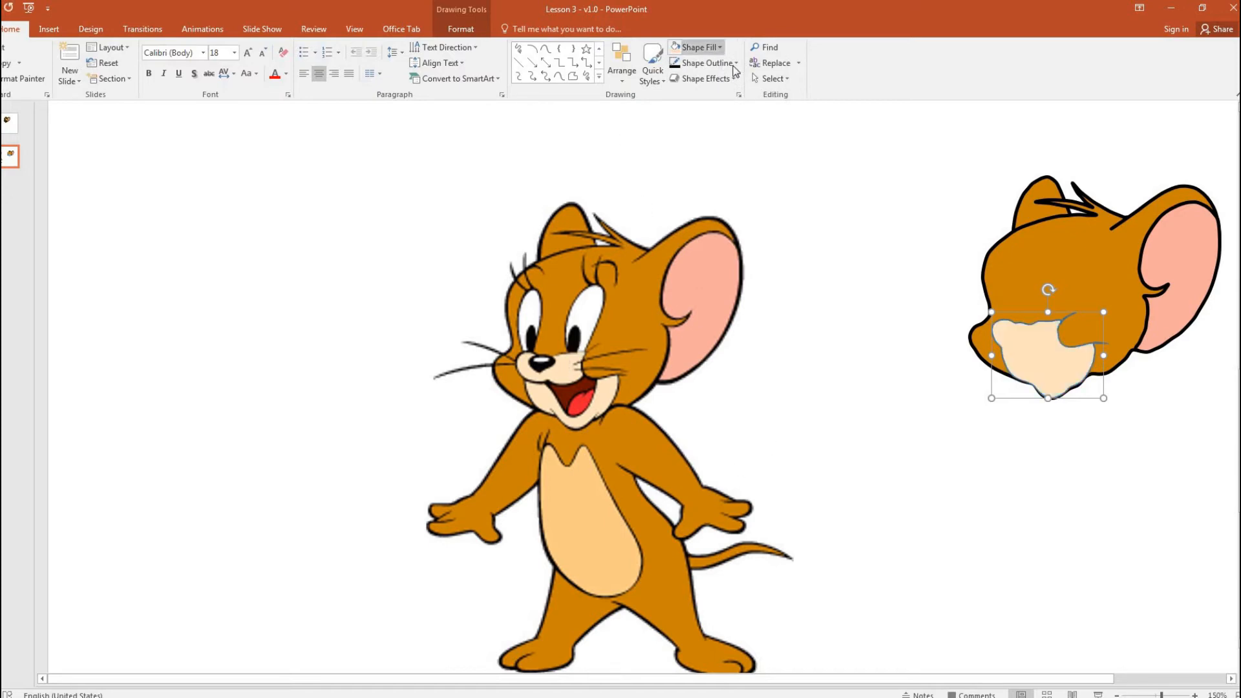
Step: Give the muzzle shape a black outline with a weight of 1½ pt
click(675, 67)
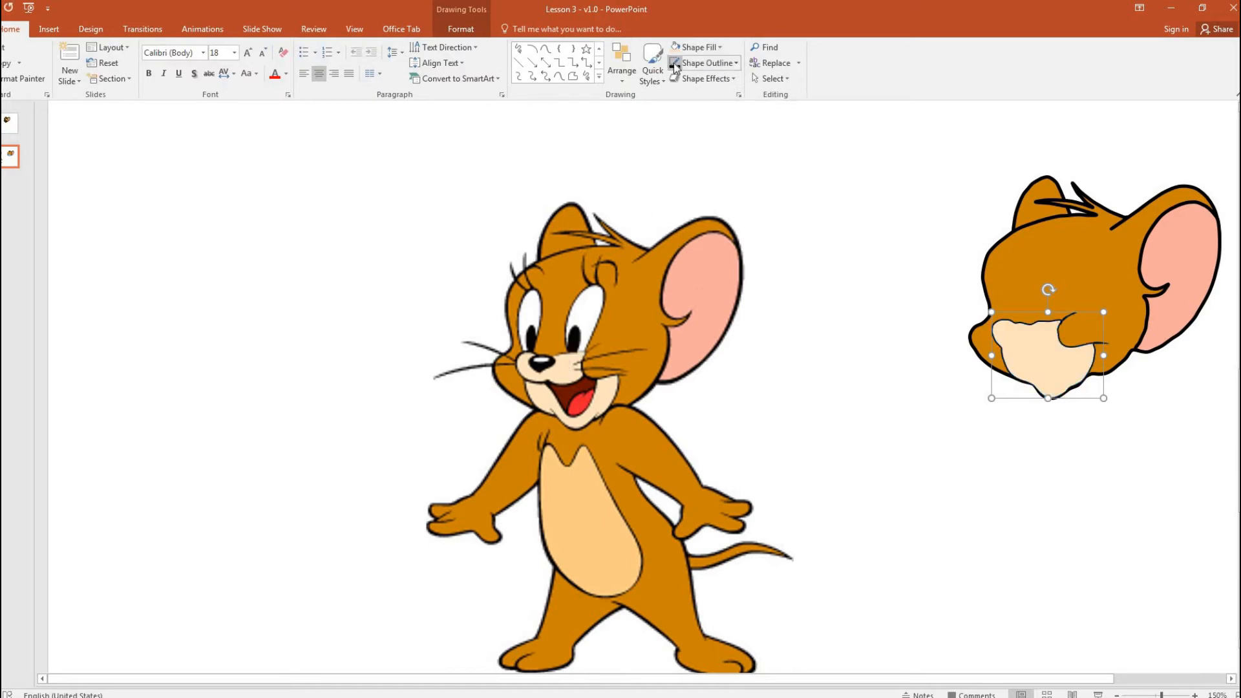
click(736, 63)
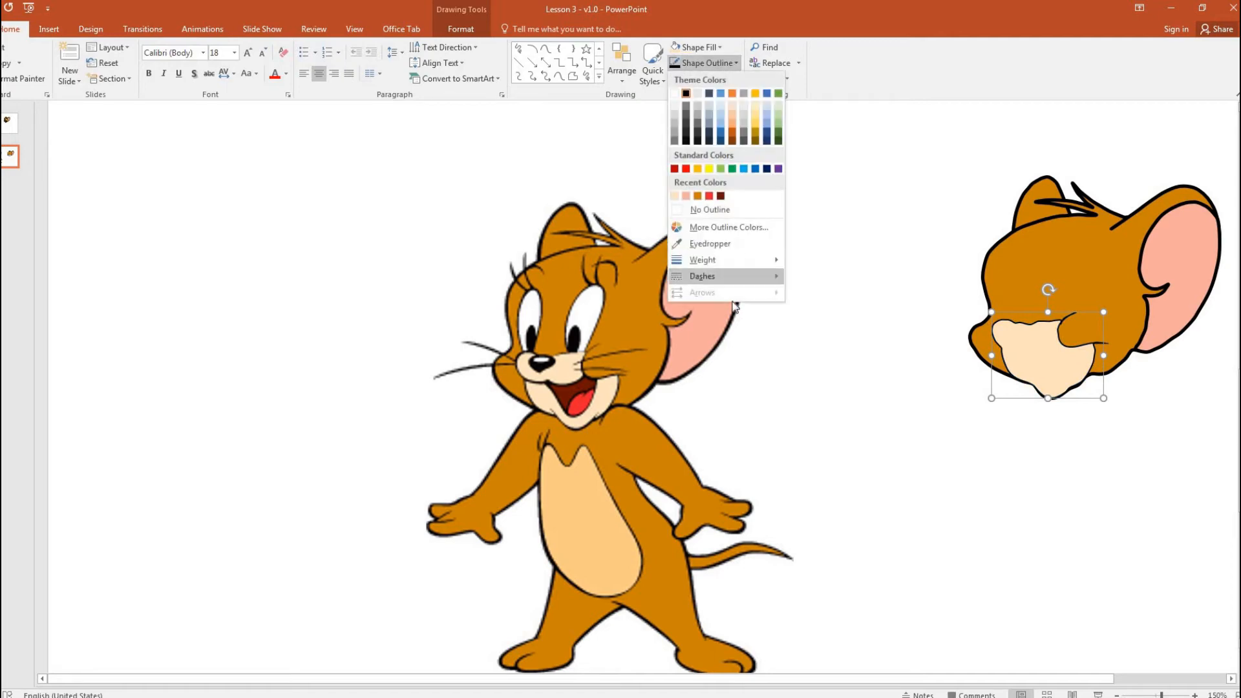
mouse_move(740, 259)
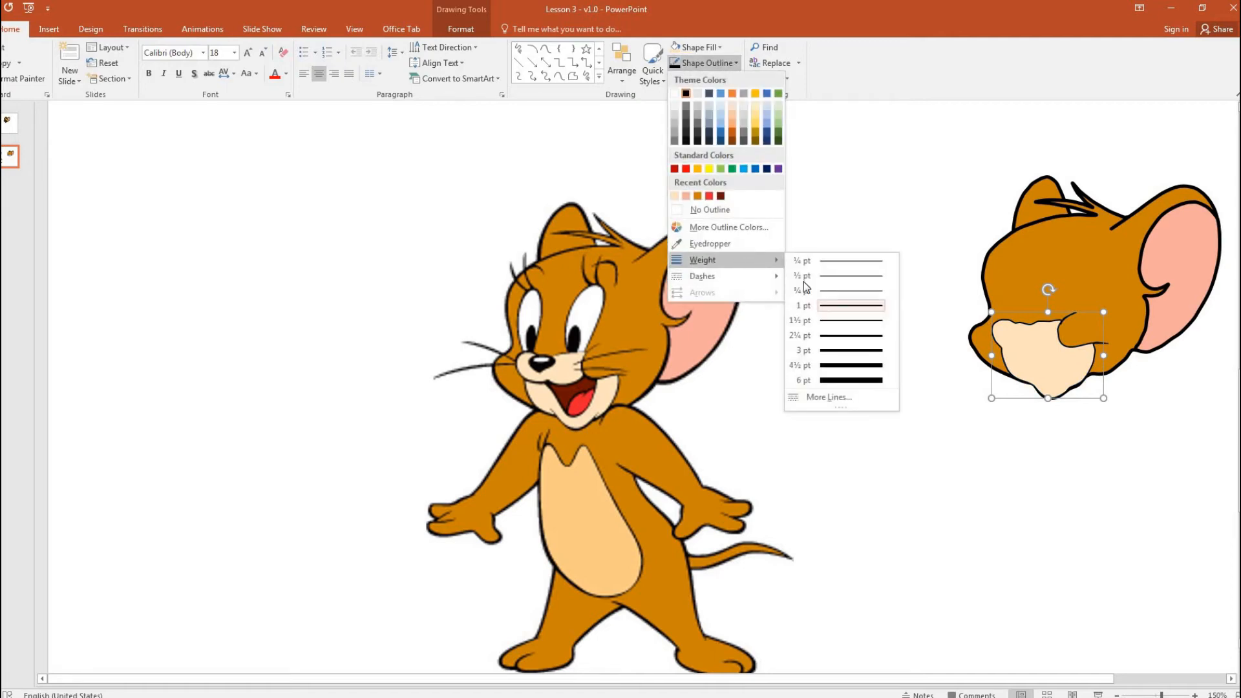
click(846, 322)
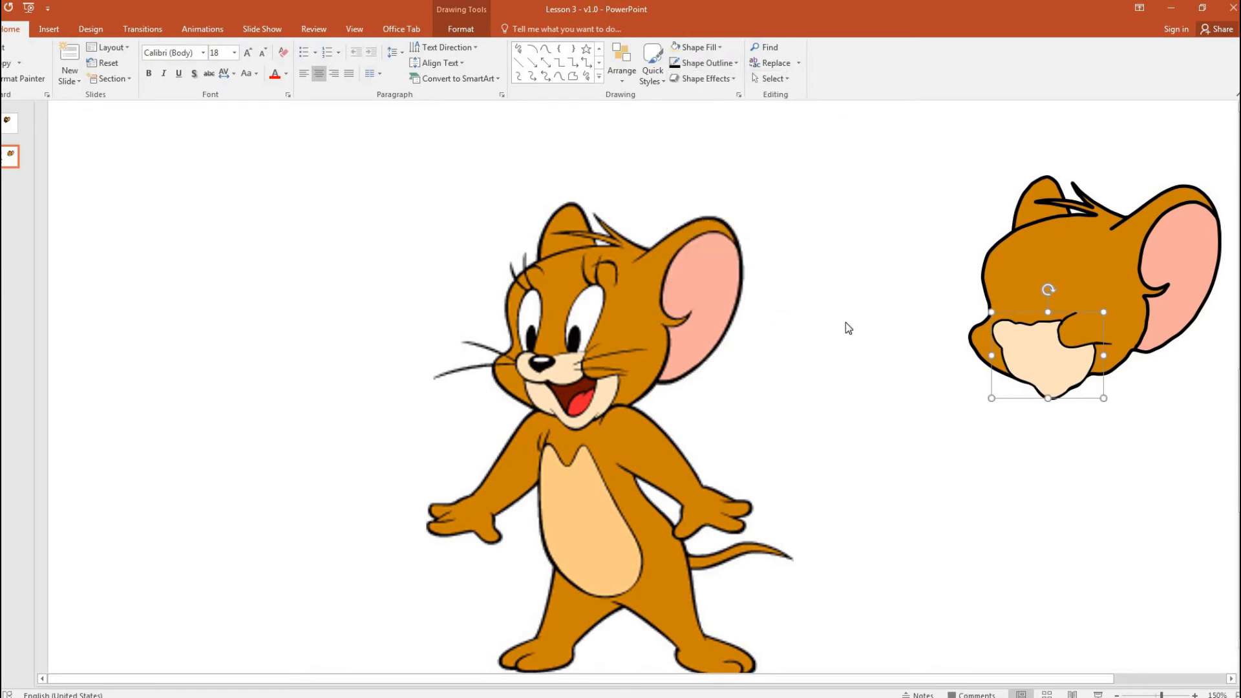
click(996, 435)
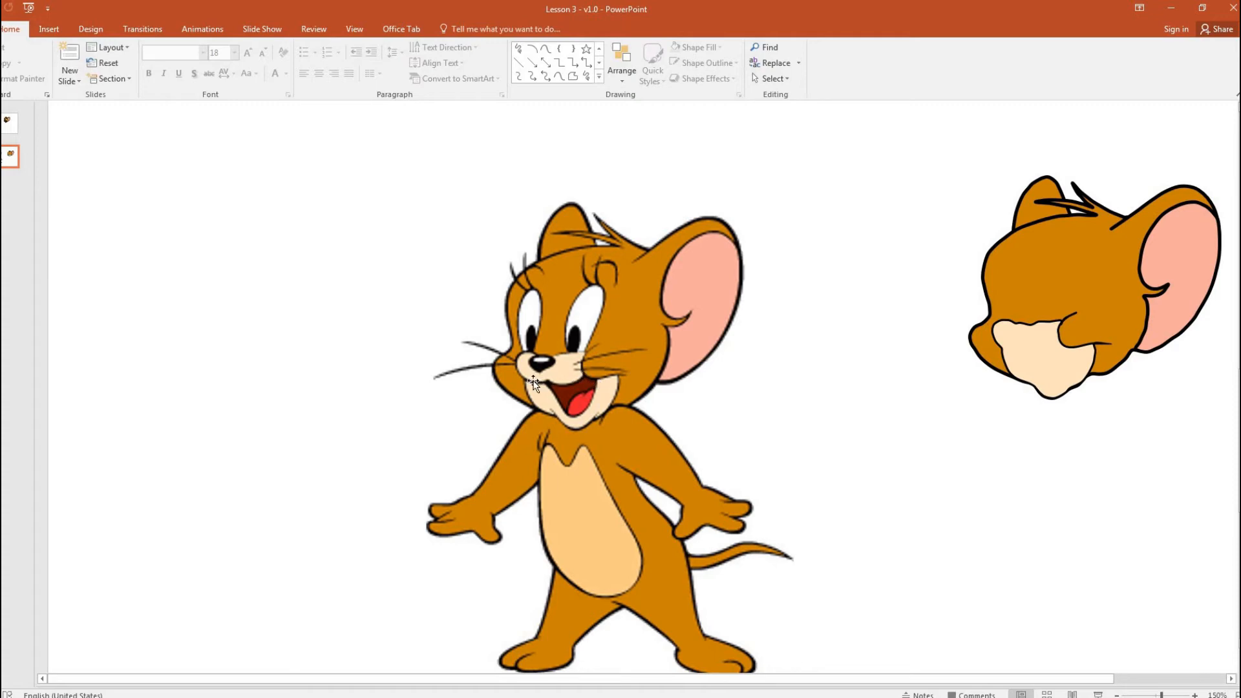
Step: Trace the reference mouse's open mouth, including the line running to the cheek, with the Curve tool
click(545, 50)
scroll(537, 407, up, 10)
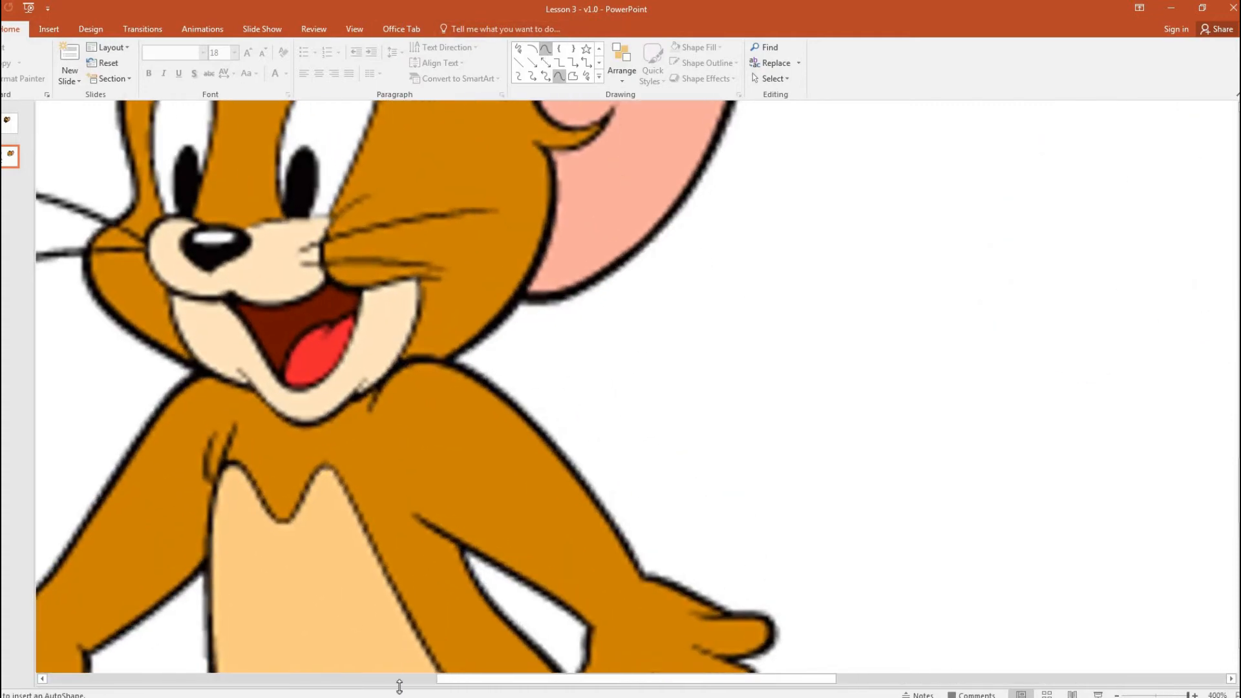
click(405, 679)
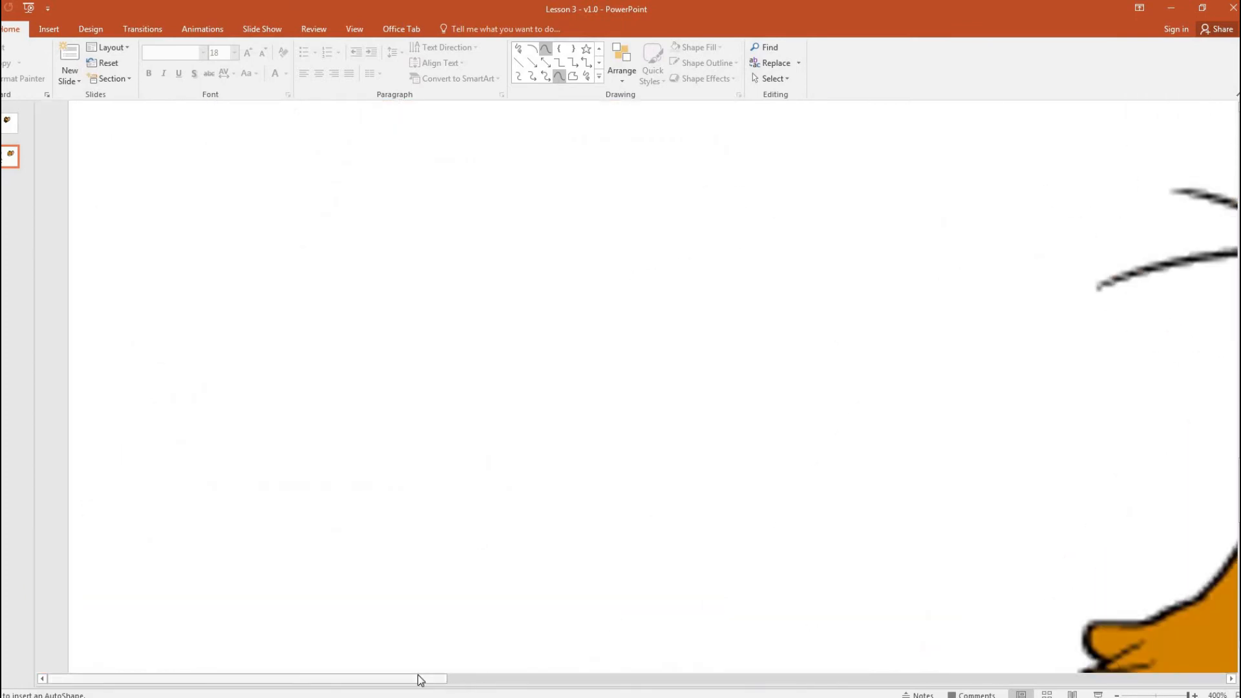
drag(449, 678, 642, 679)
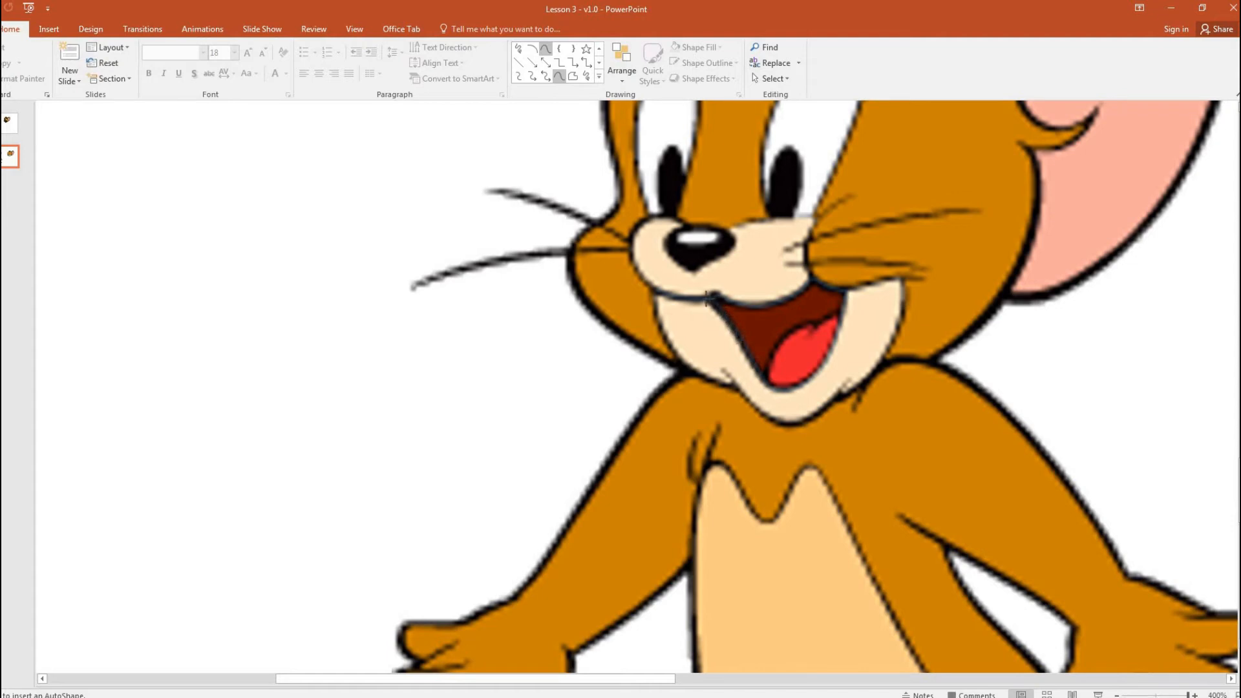
click(668, 293)
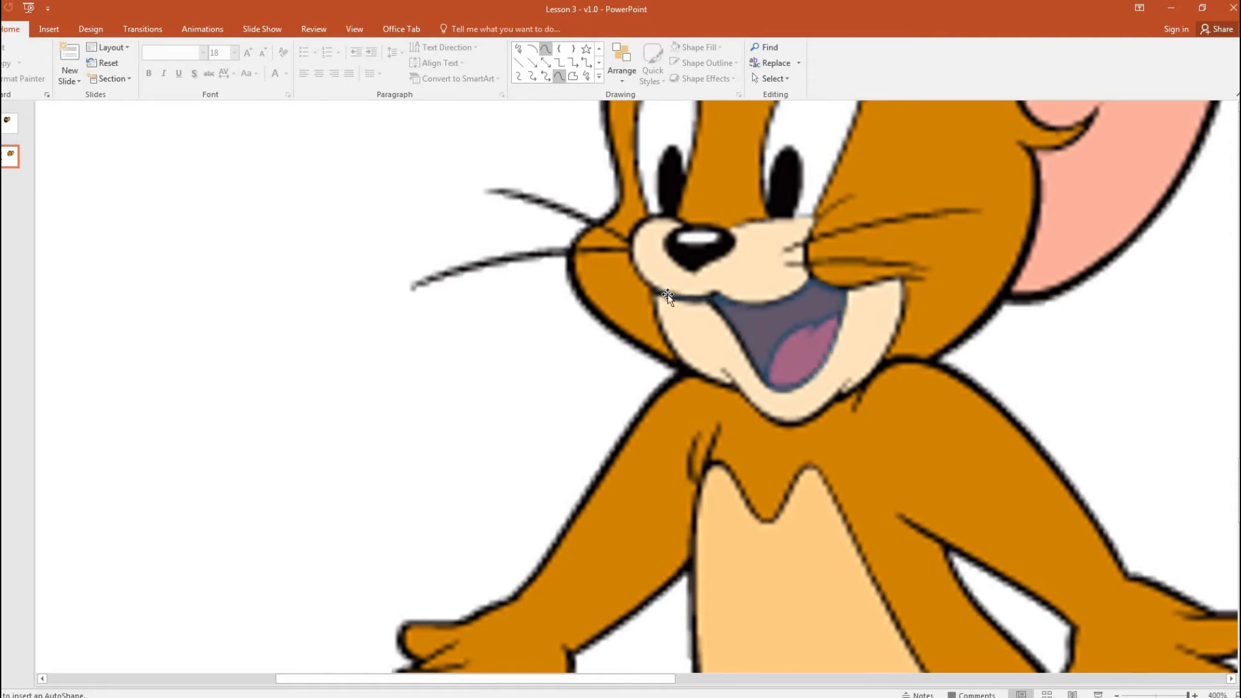
Step: Move the traced mouth shape onto the cream muzzle of the redrawn head
scroll(791, 378, down, 5)
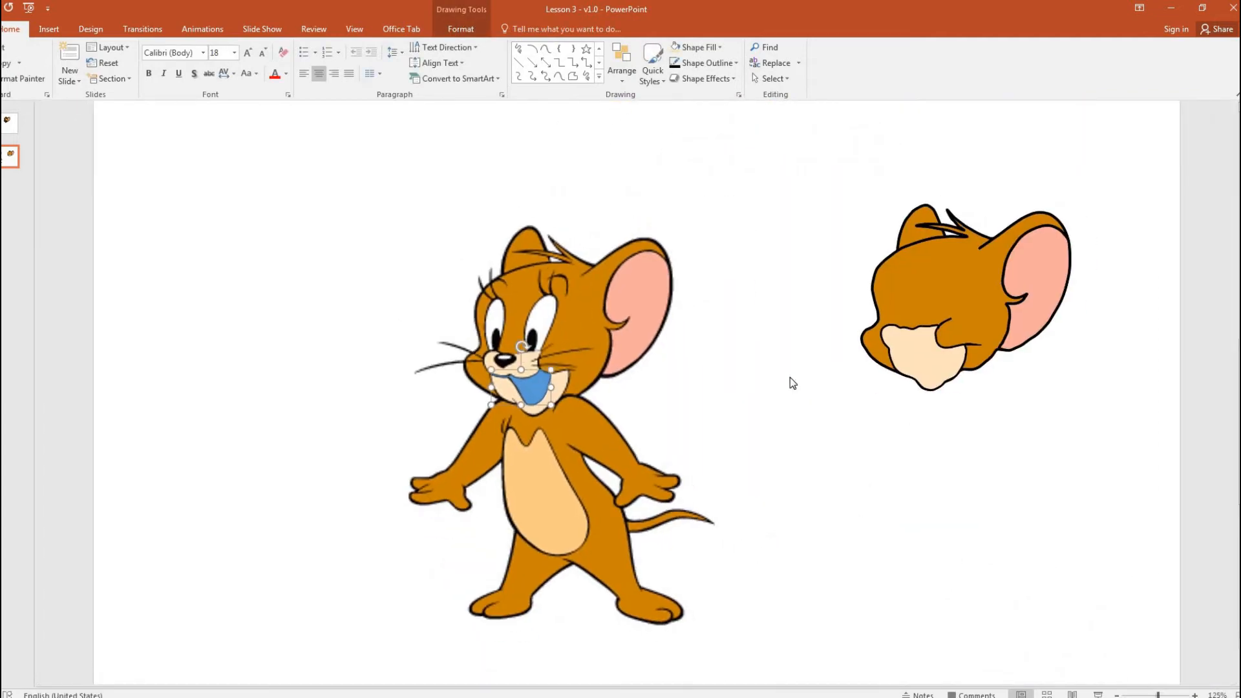
drag(534, 384, 935, 359)
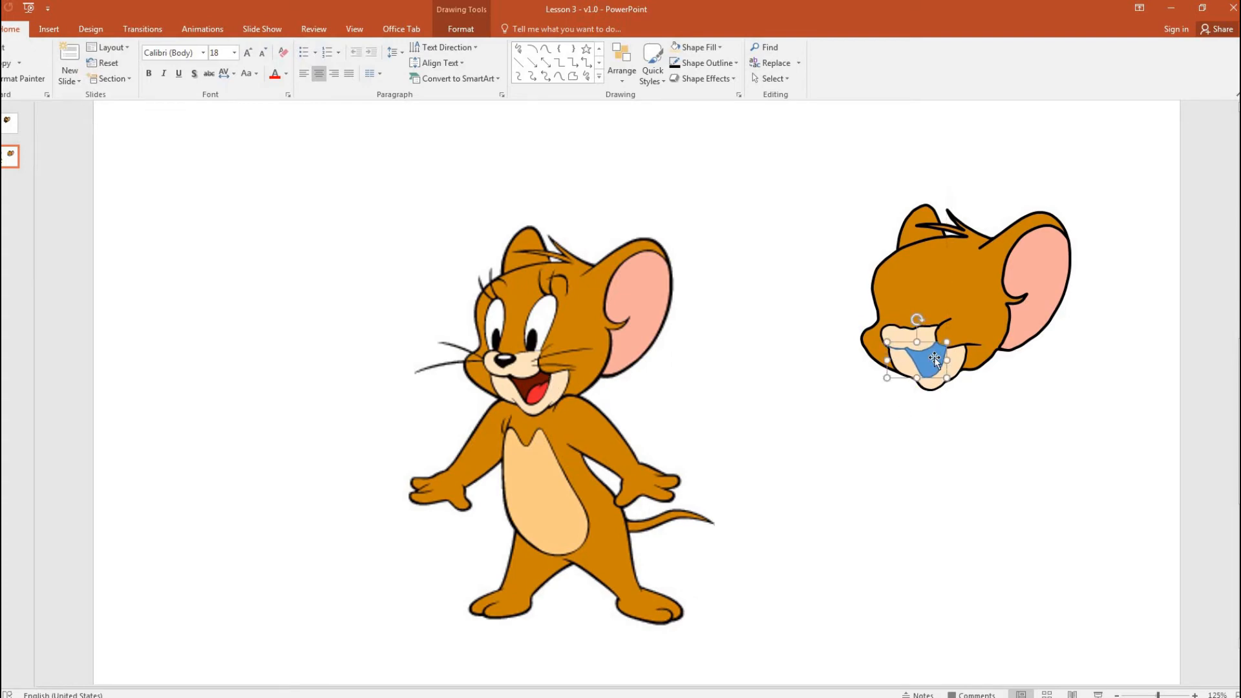
click(889, 437)
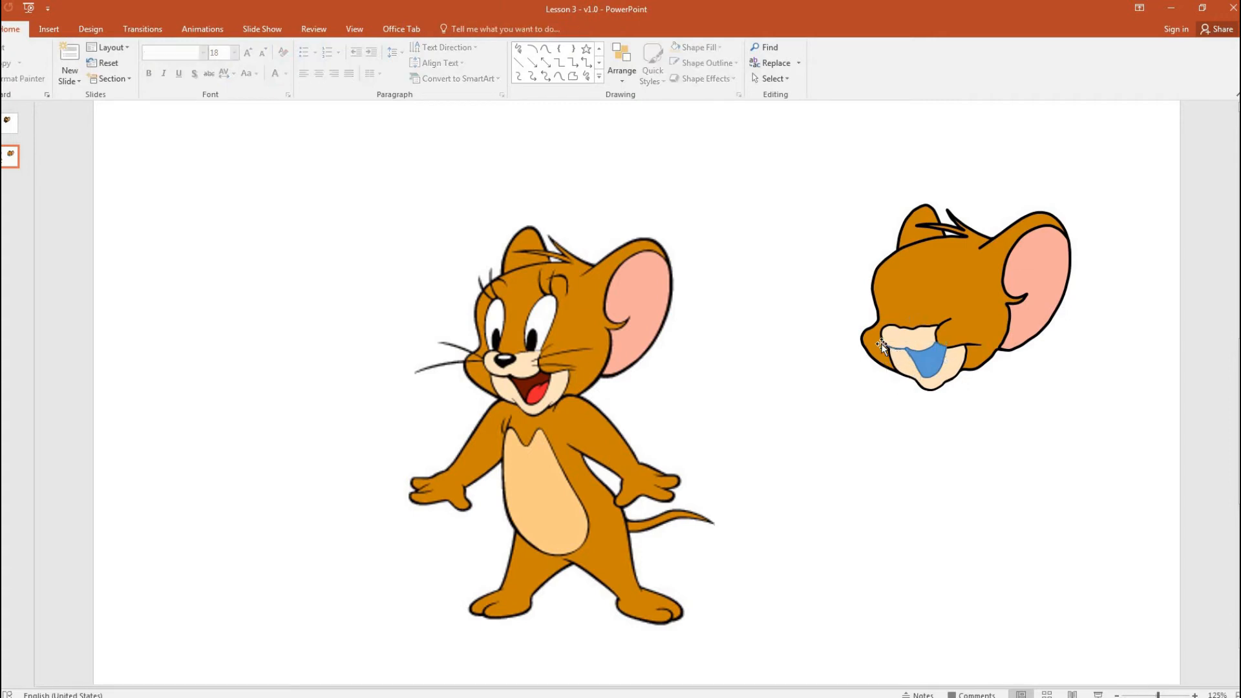
Step: Fill the mouth shape with the dark red sampled by eyedropper from inside the reference mouse's mouth
click(929, 365)
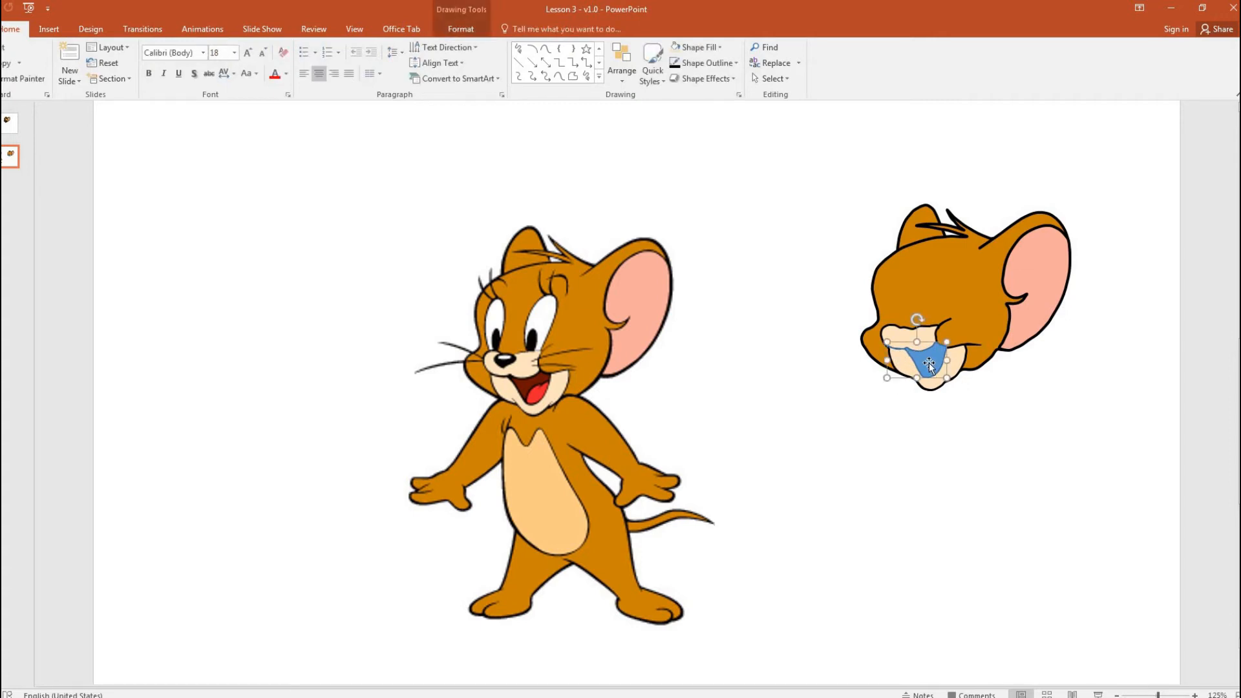
click(711, 52)
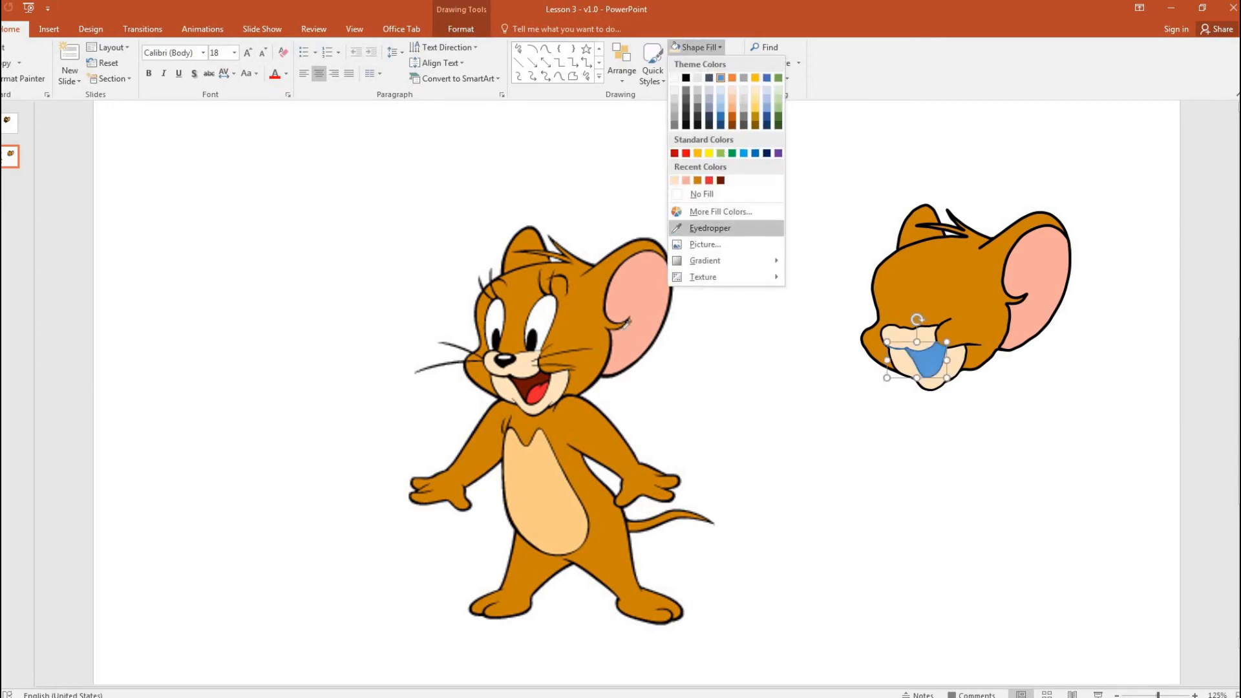
click(713, 224)
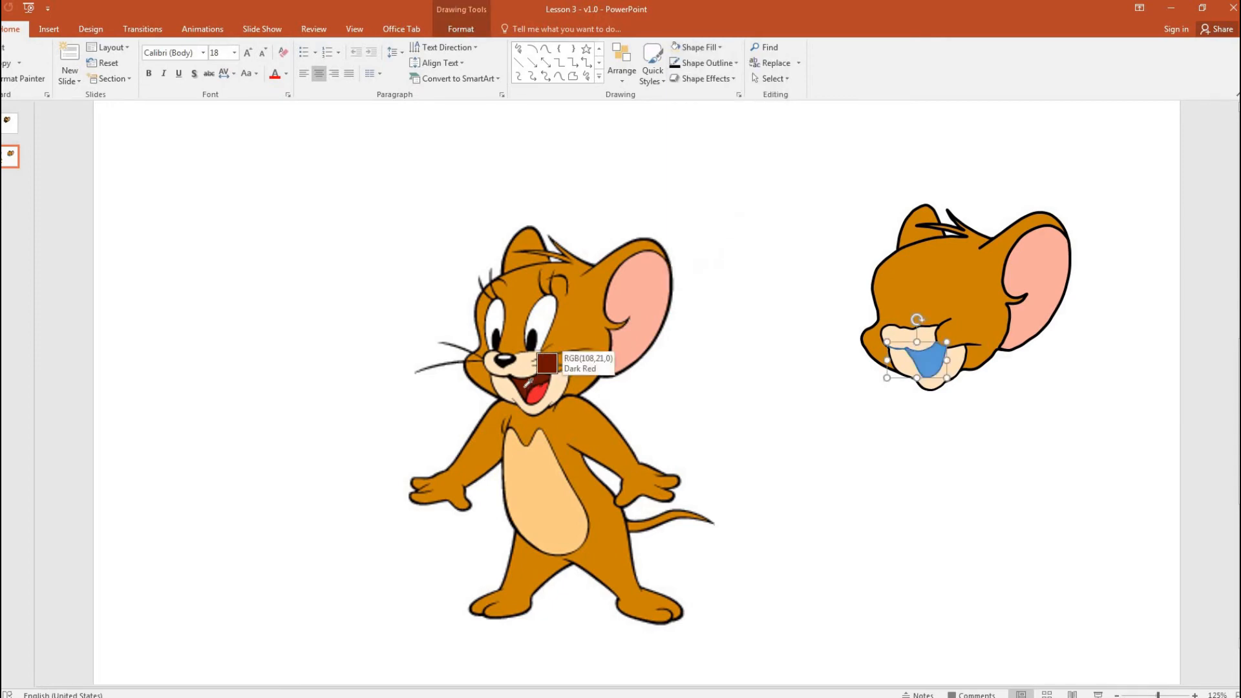
click(527, 384)
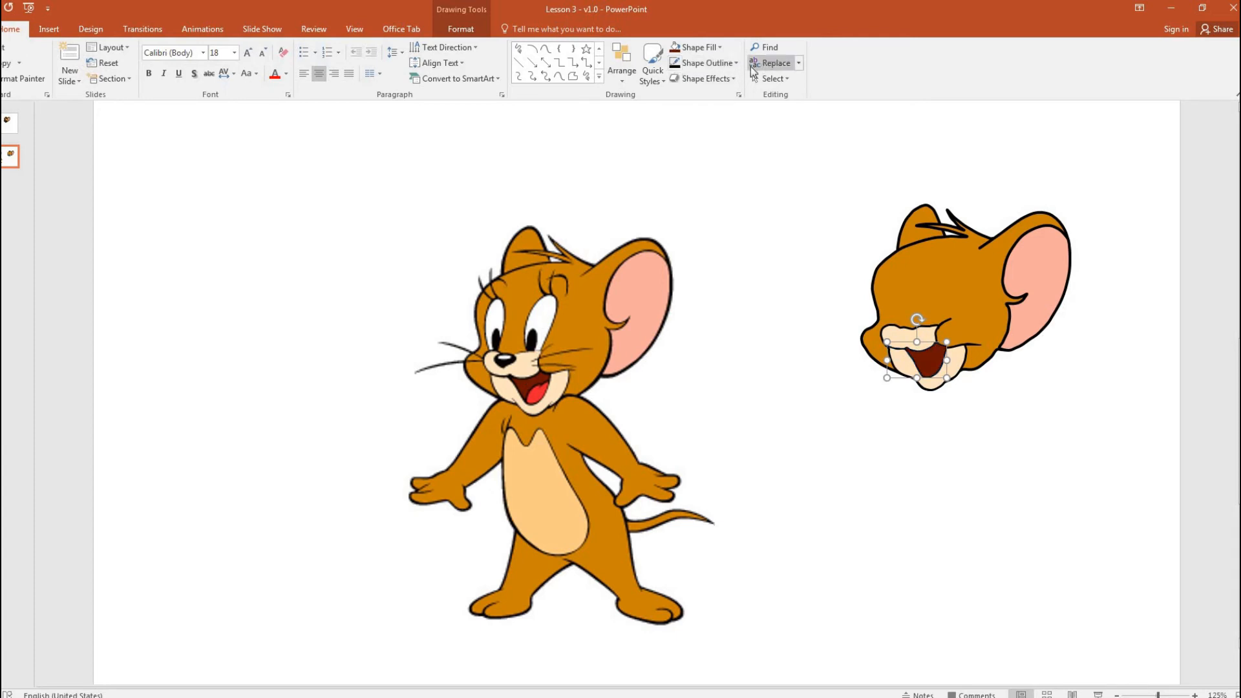
Step: Give the mouth shape a black outline with a weight of 1½ pt
click(711, 62)
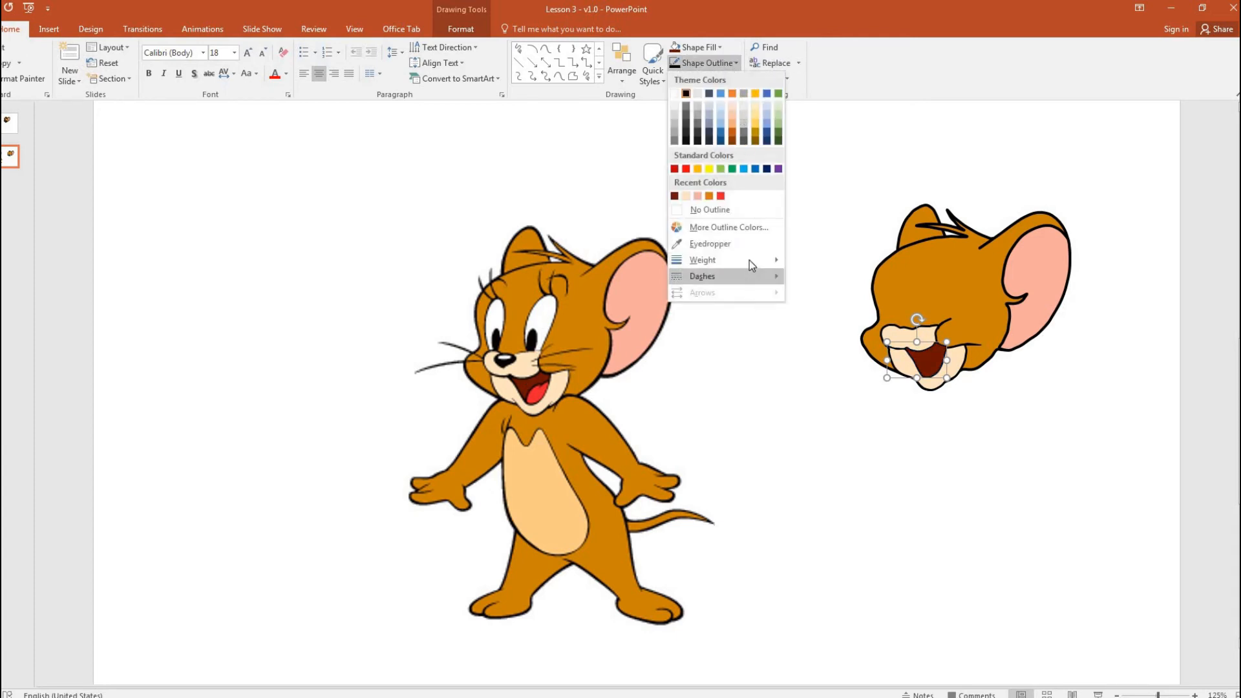
mouse_move(750, 260)
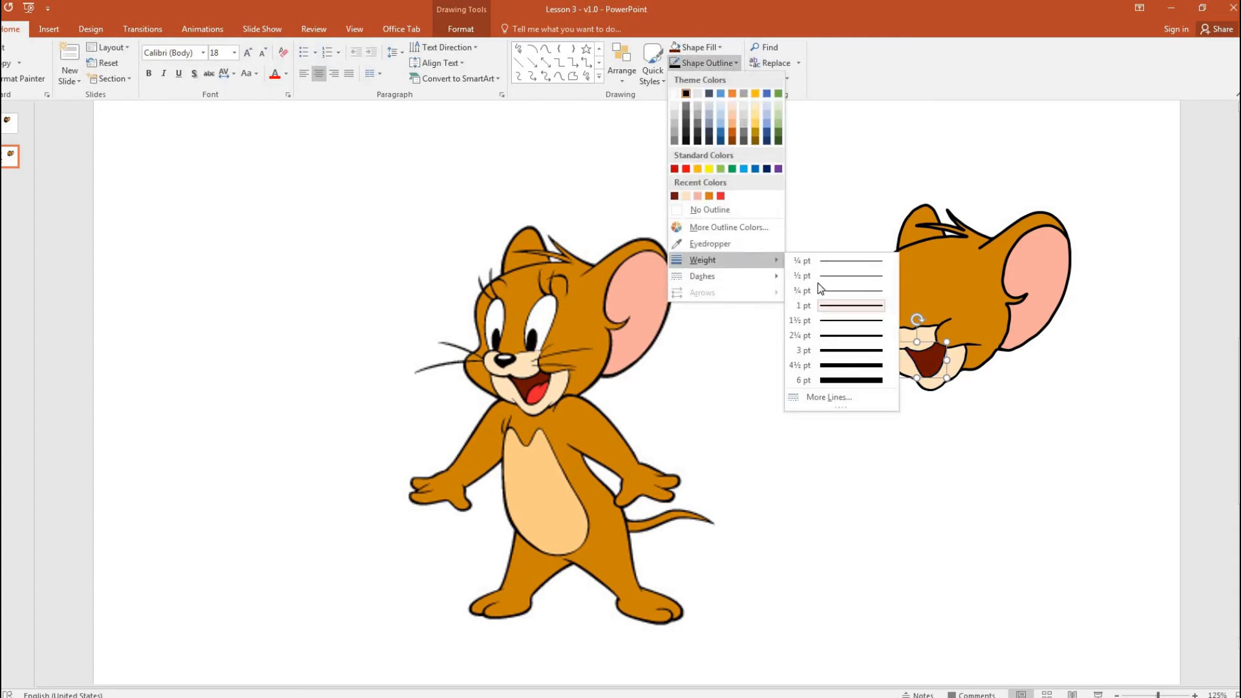
click(831, 321)
click(936, 429)
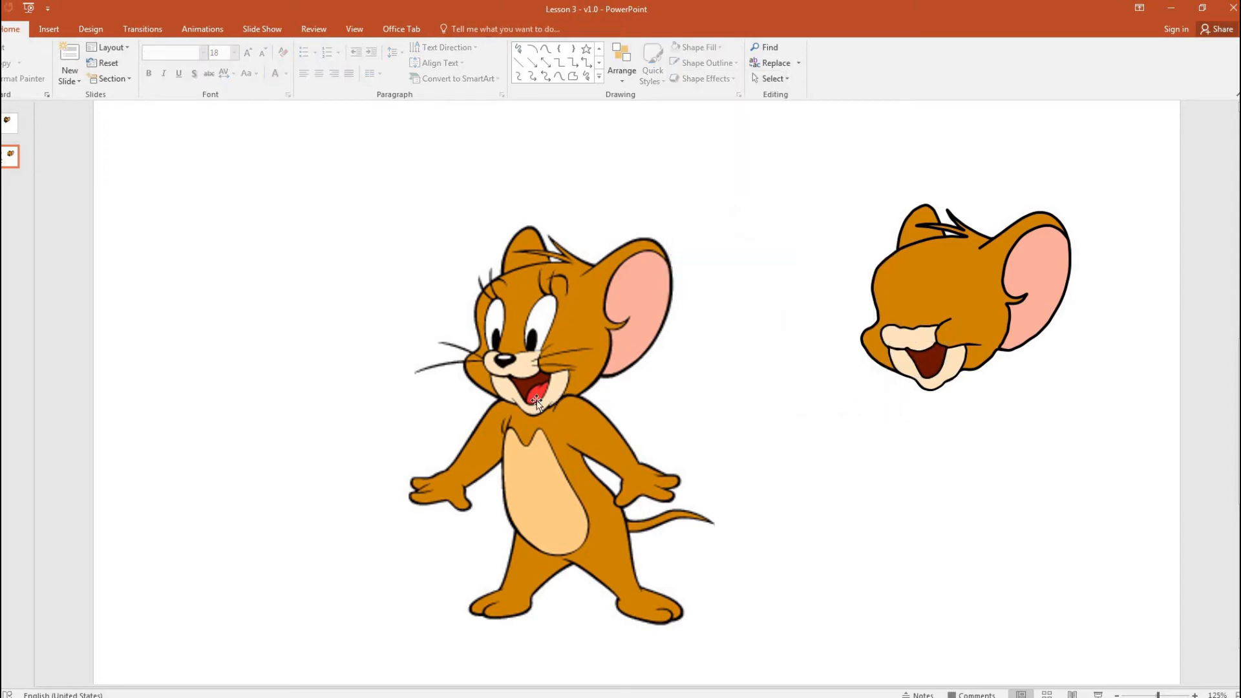
Step: Trace the red tongue inside the reference mouse's mouth as a closed shape with the Curve tool
click(561, 75)
scroll(484, 386, up, 5)
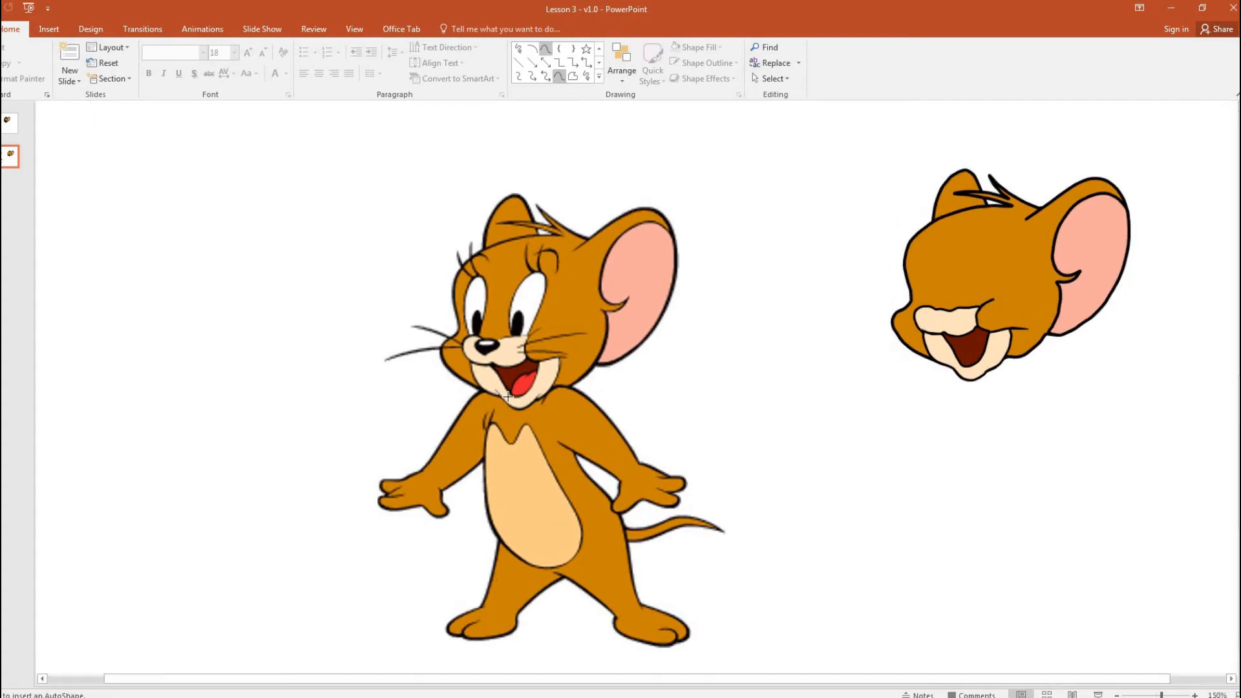
scroll(485, 386, up, 3)
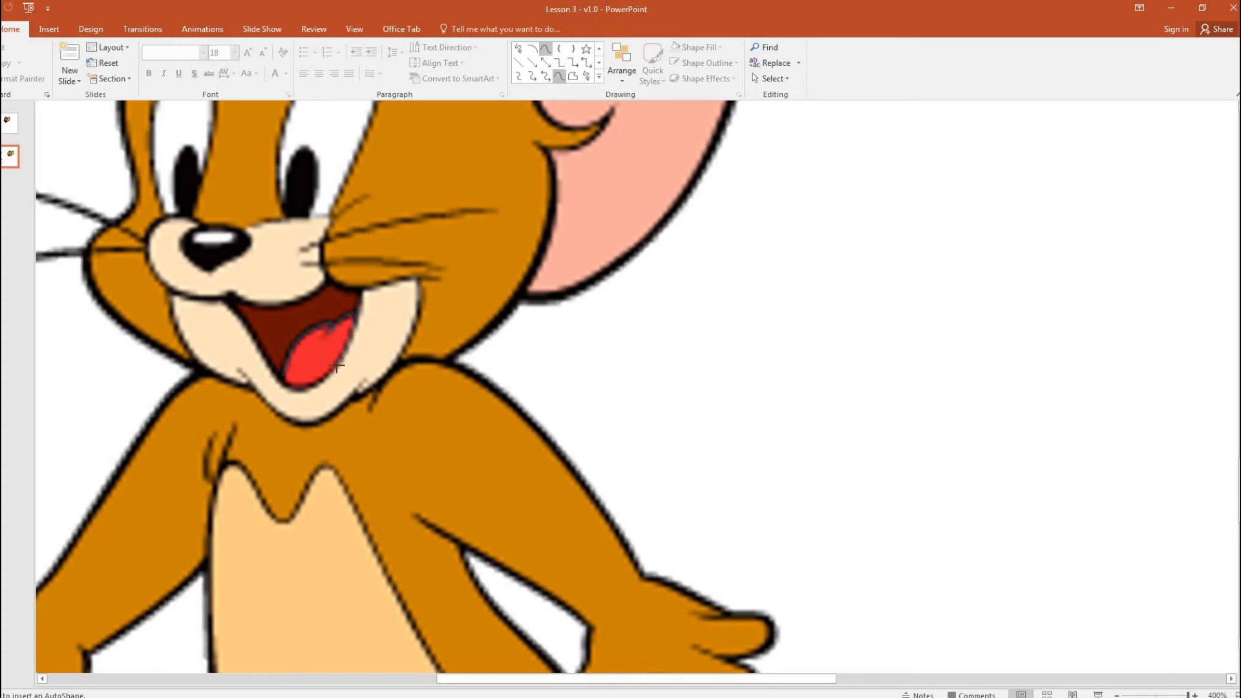
click(292, 388)
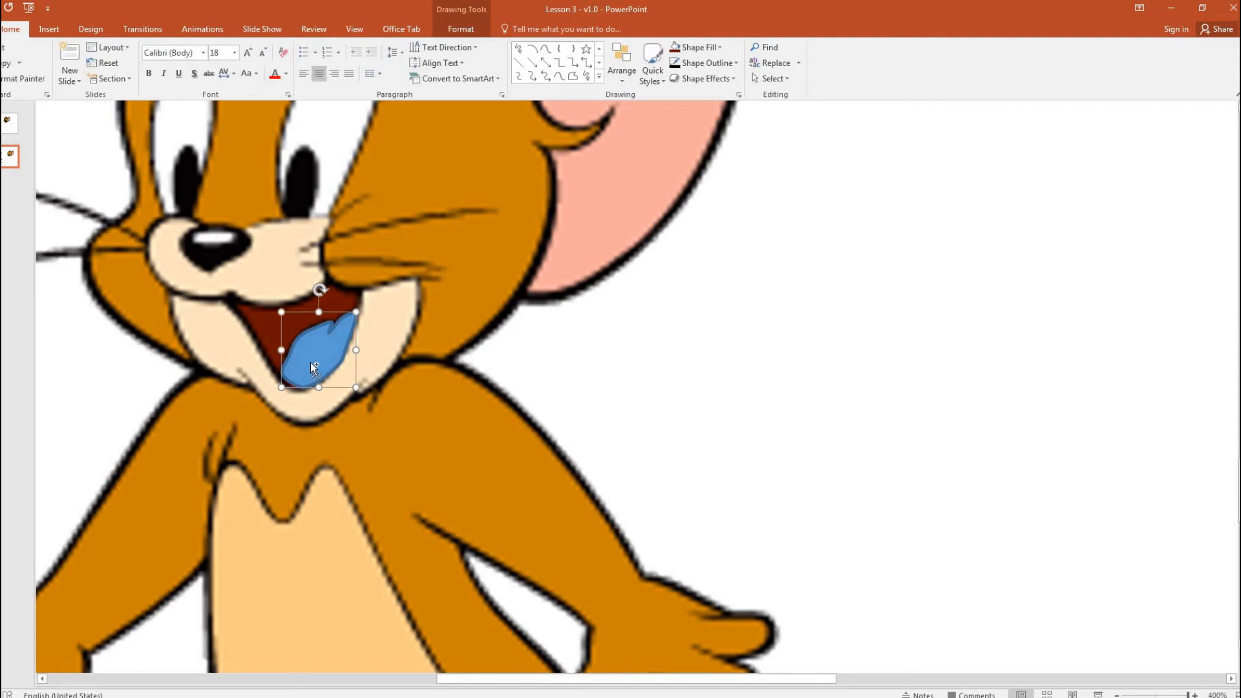
scroll(360, 384, down, 5)
scroll(361, 384, down, 2)
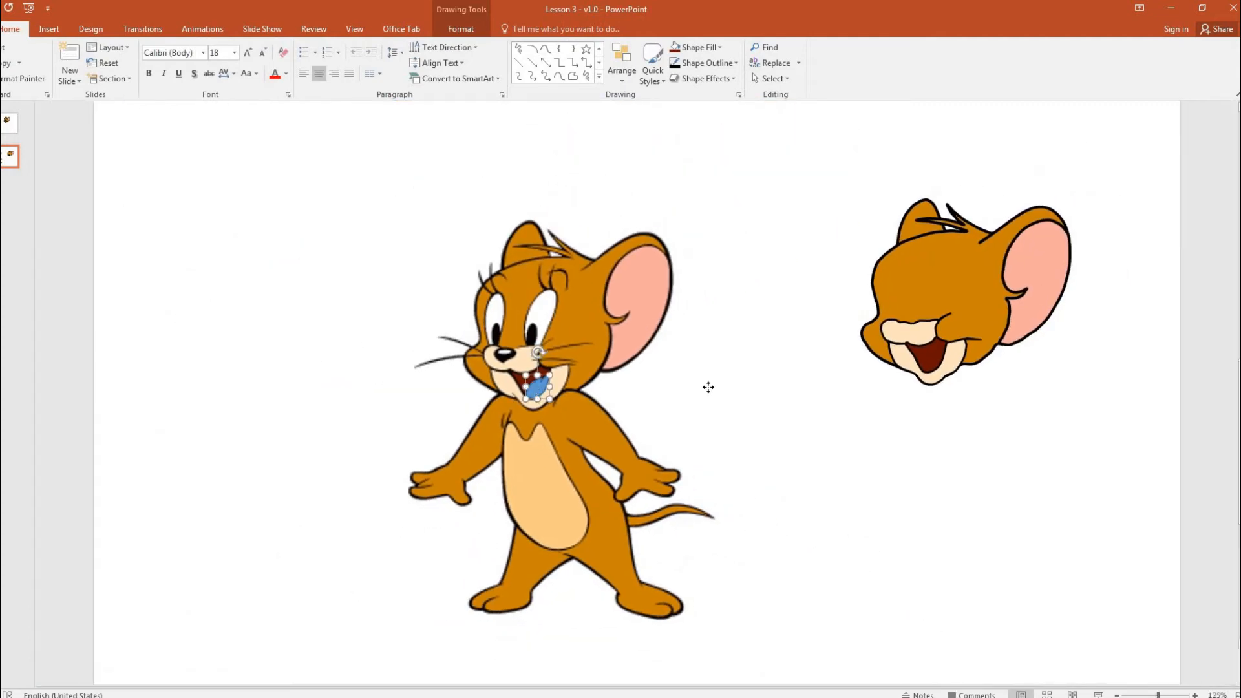
Step: Move the traced tongue shape into the dark red mouth of the redrawn head and fine-tune its position
drag(709, 387, 931, 360)
scroll(931, 360, up, 6)
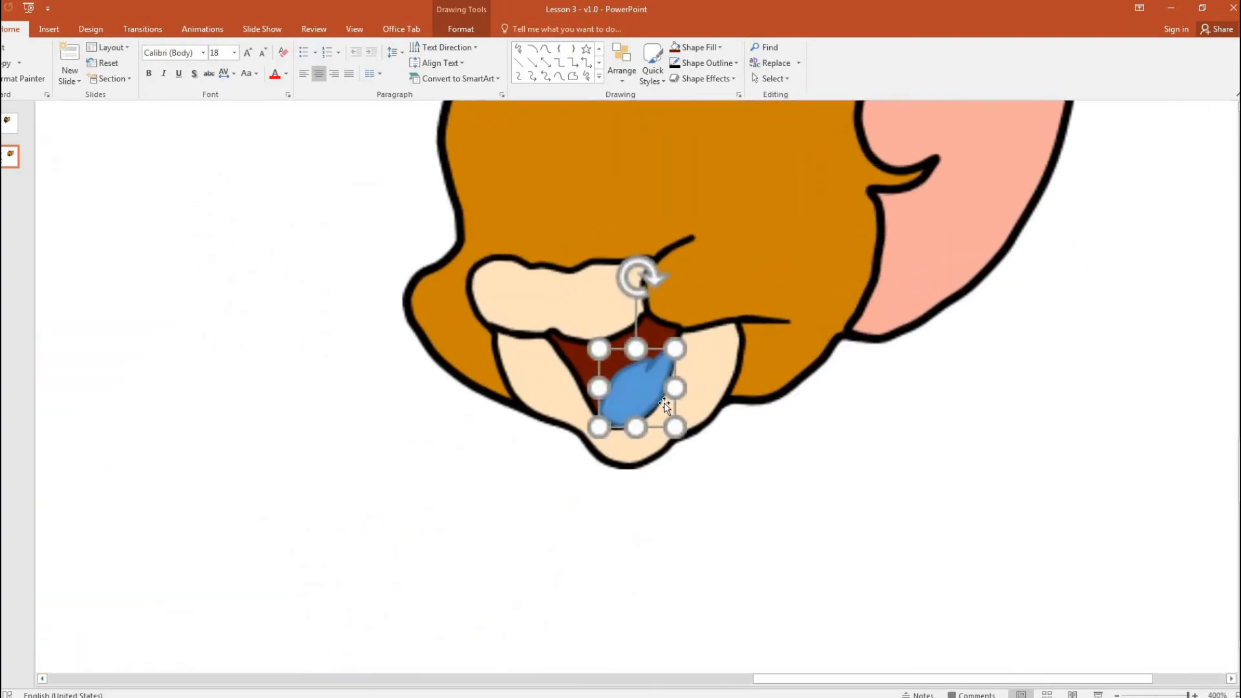
drag(647, 403, 642, 399)
scroll(587, 390, down, 4)
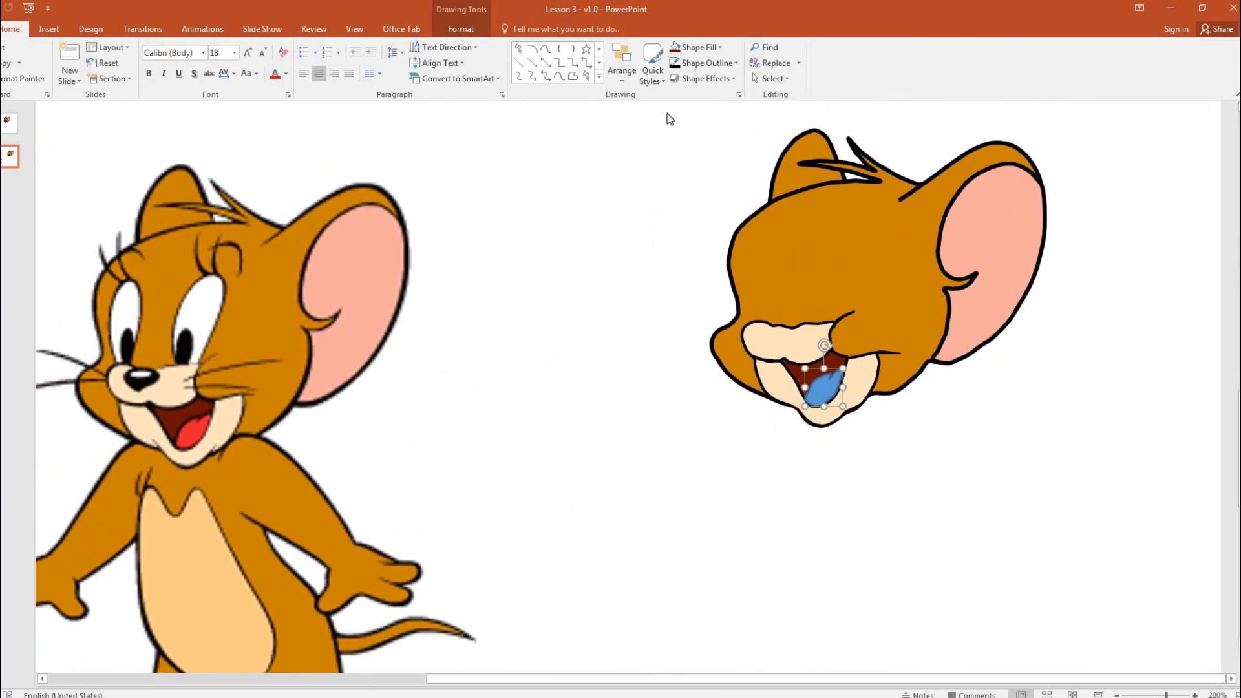
Step: Fill the tongue shape with the bright red sampled by eyedropper from the reference mouse's tongue
click(701, 49)
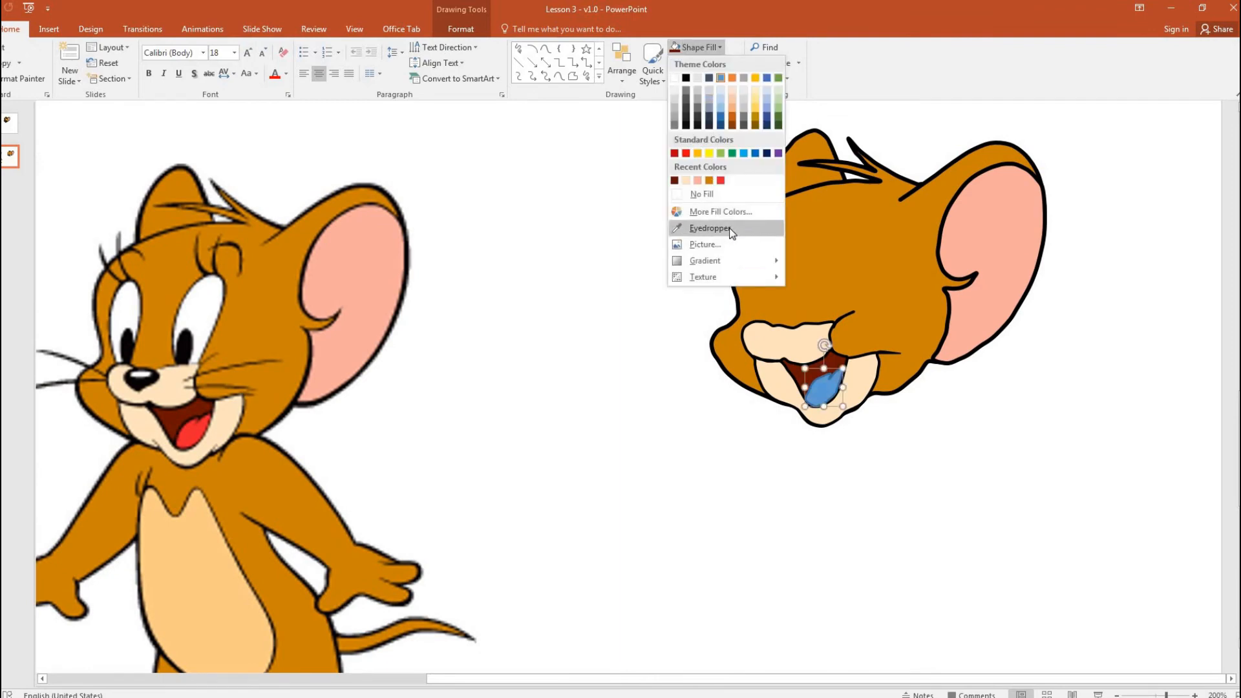
click(710, 229)
click(206, 423)
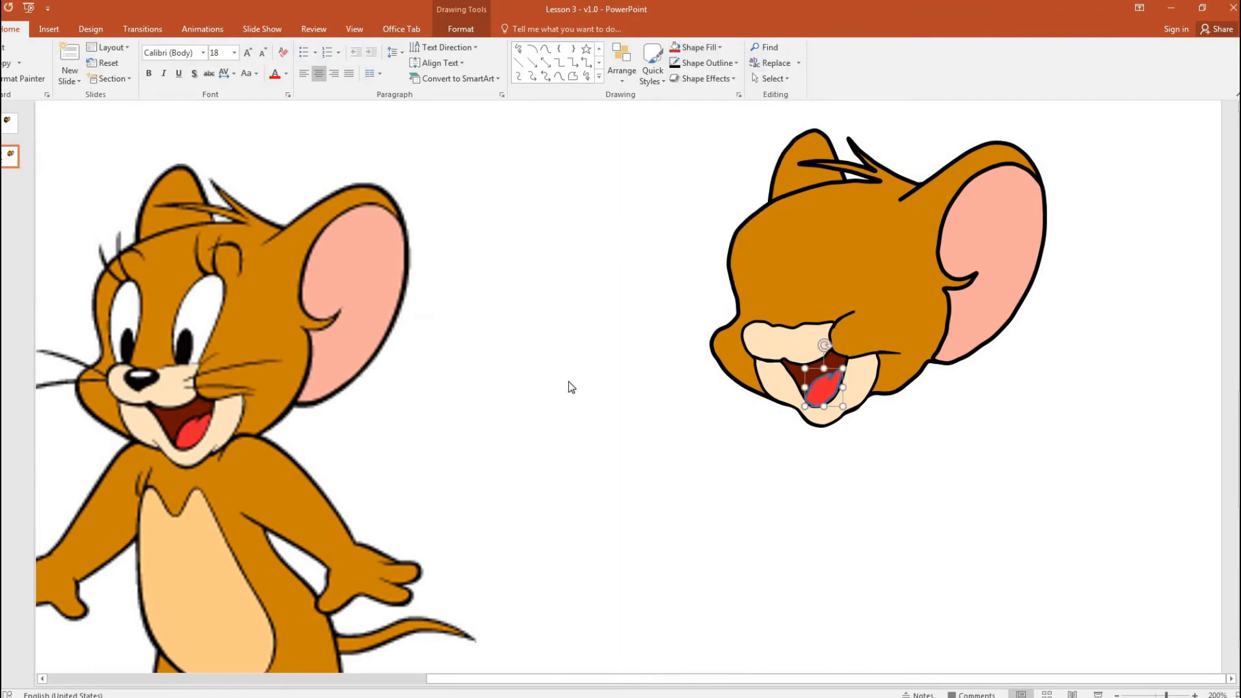
Step: Give the tongue shape a black outline and adjust the outline's weight
click(724, 69)
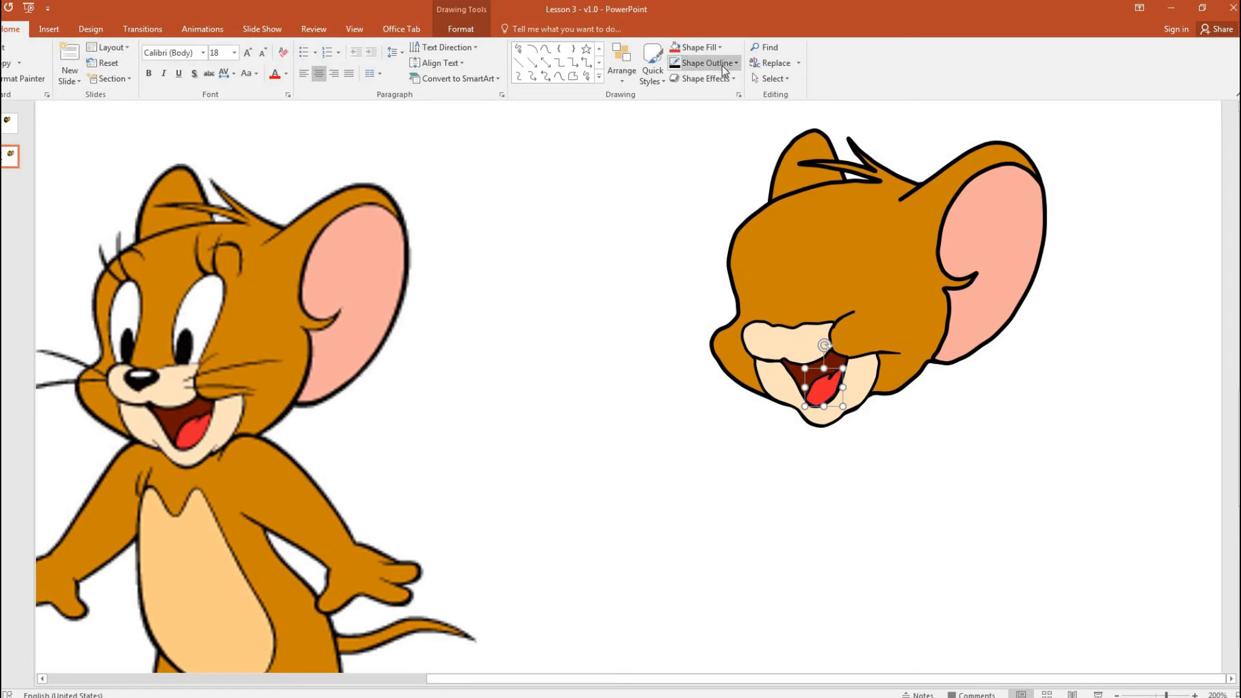
click(723, 67)
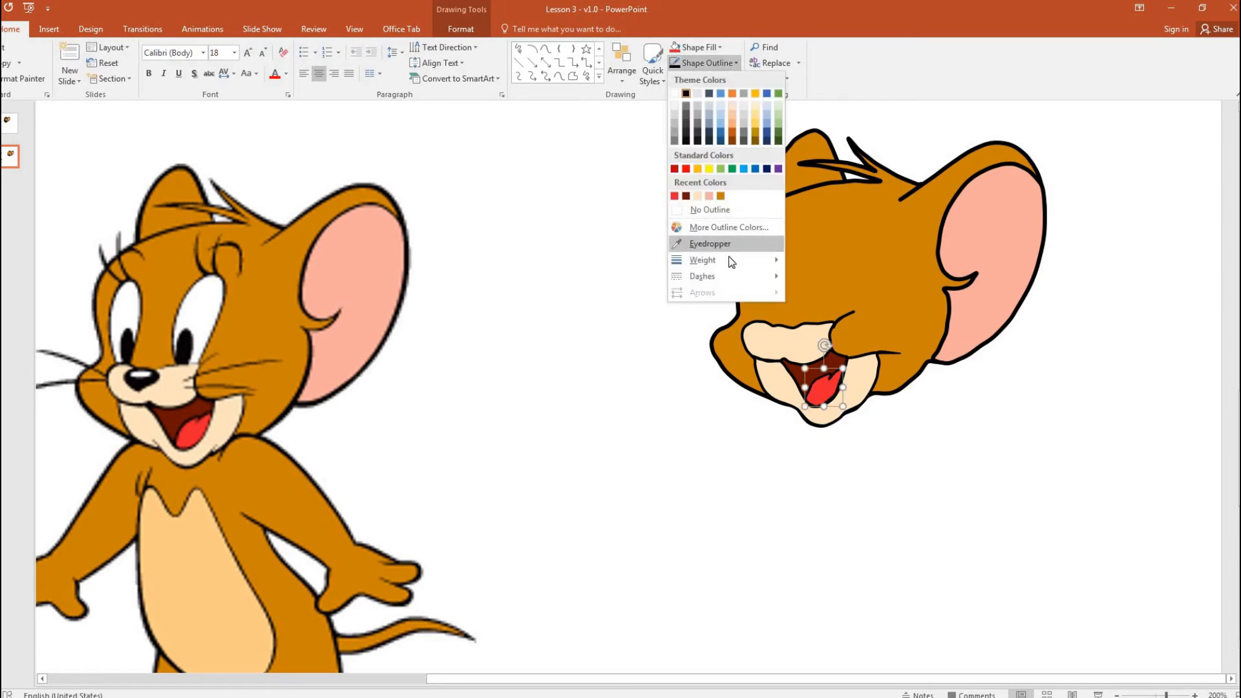
mouse_move(731, 260)
click(820, 323)
click(601, 394)
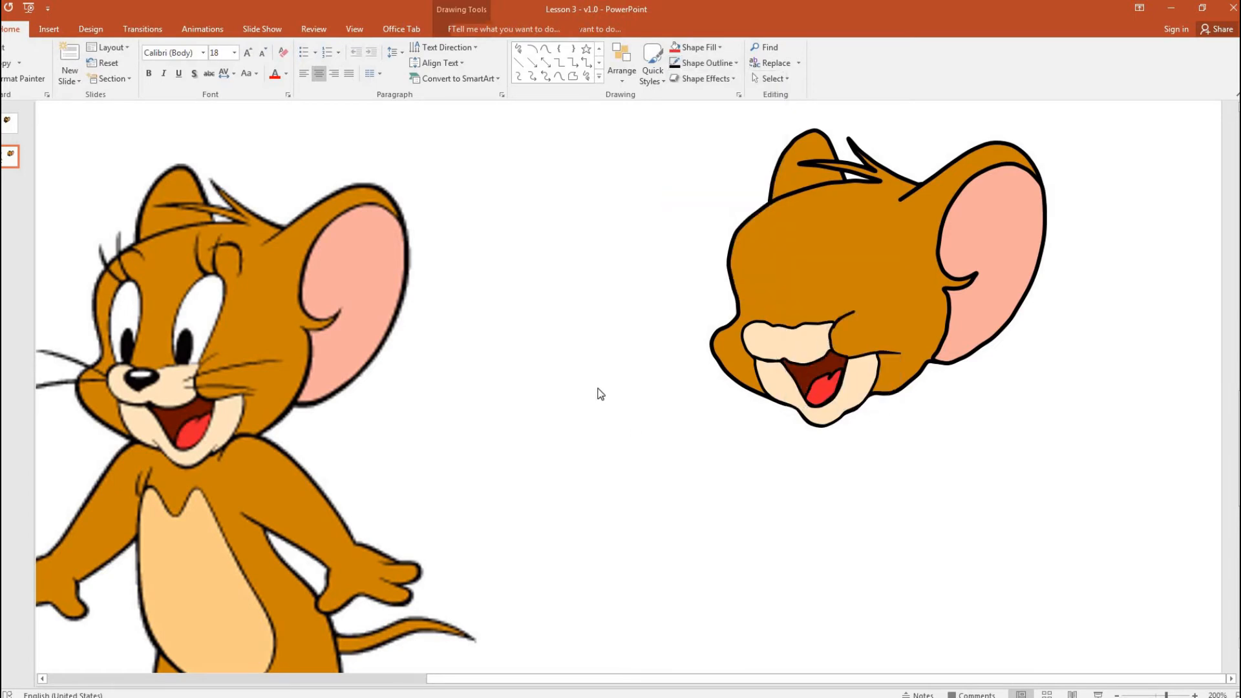
Step: Trace the reference mouse's black nose as a closed shape with the Curve tool
scroll(595, 385, down, 7)
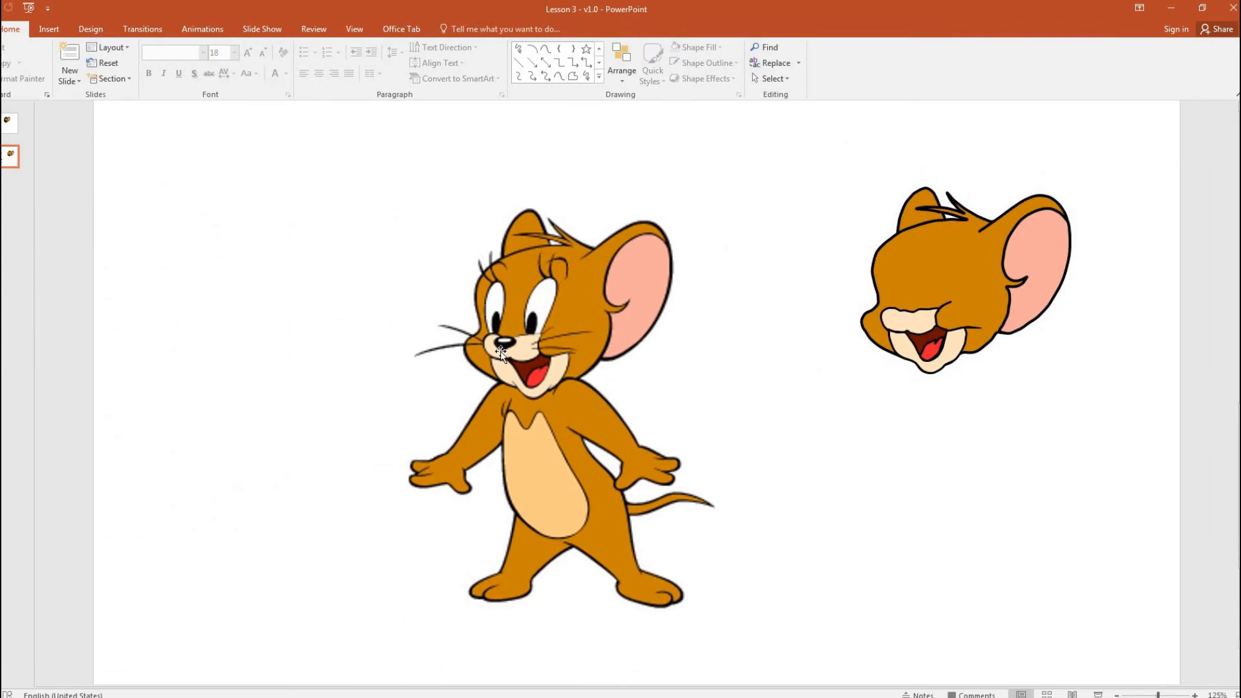
click(547, 49)
scroll(506, 343, up, 5)
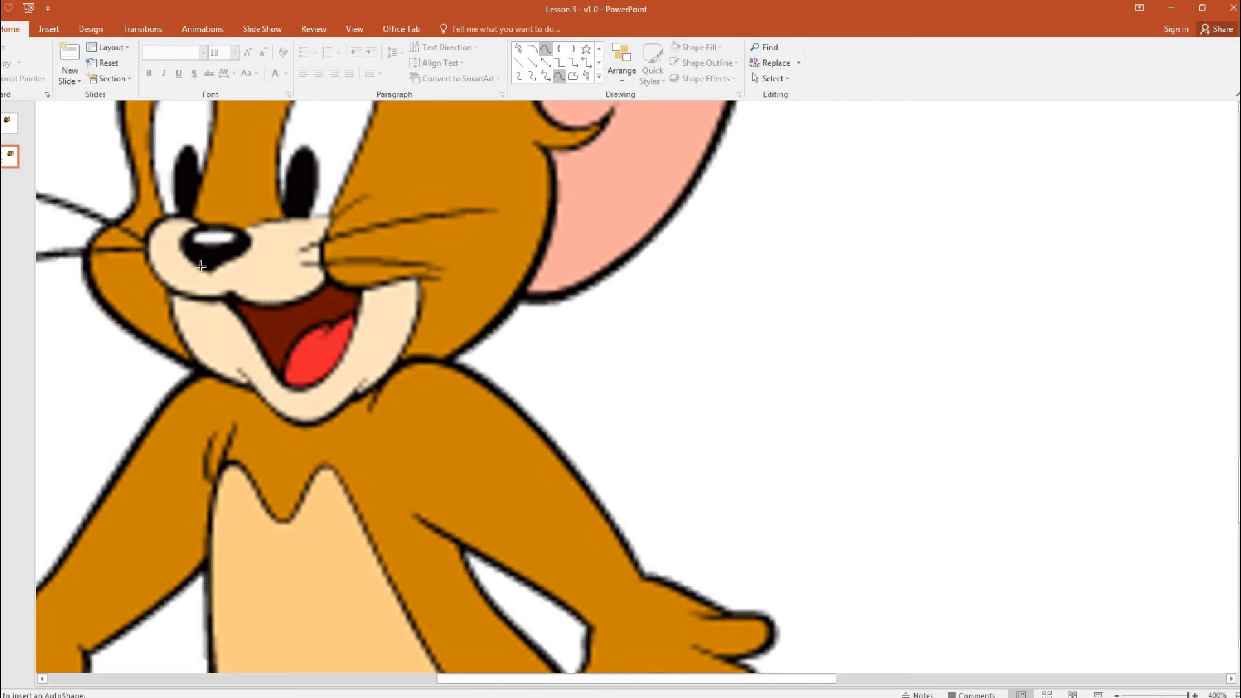
drag(472, 679, 441, 679)
scroll(348, 331, up, 3)
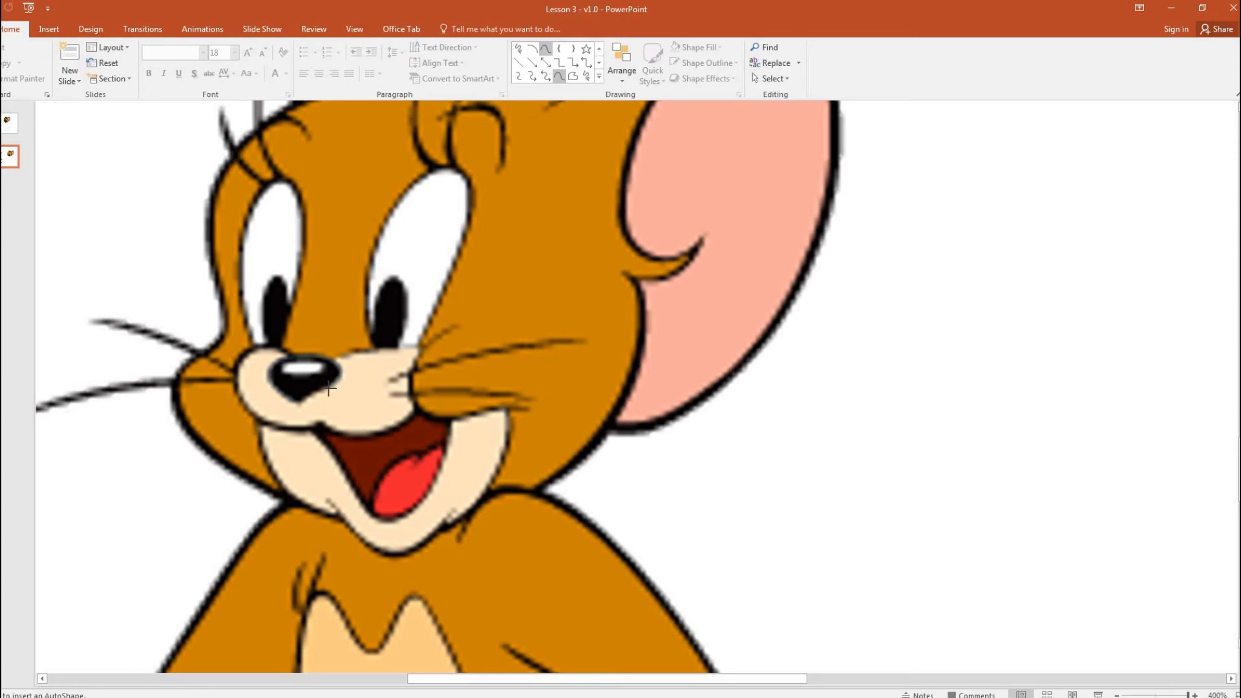
click(302, 399)
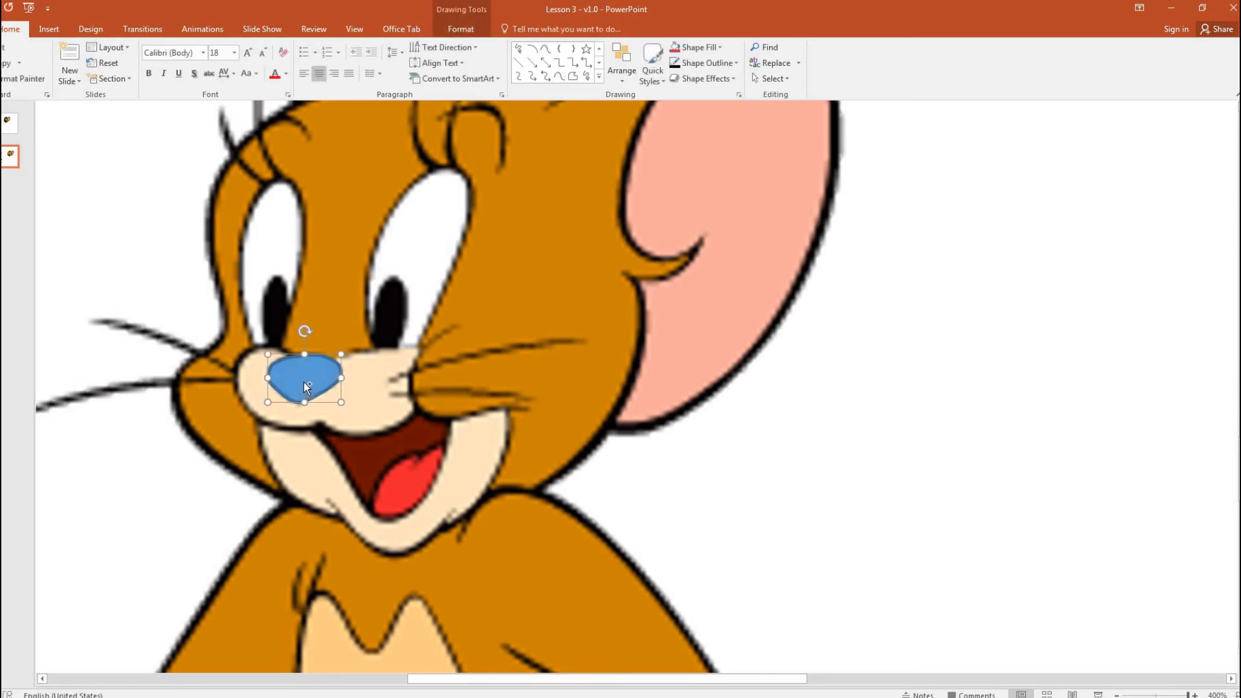
Step: Move the traced nose shape onto the redrawn head's cream muzzle and colour its fill and outline black
scroll(383, 397, down, 5)
drag(502, 378, 900, 347)
click(870, 359)
click(839, 371)
scroll(946, 335, up, 5)
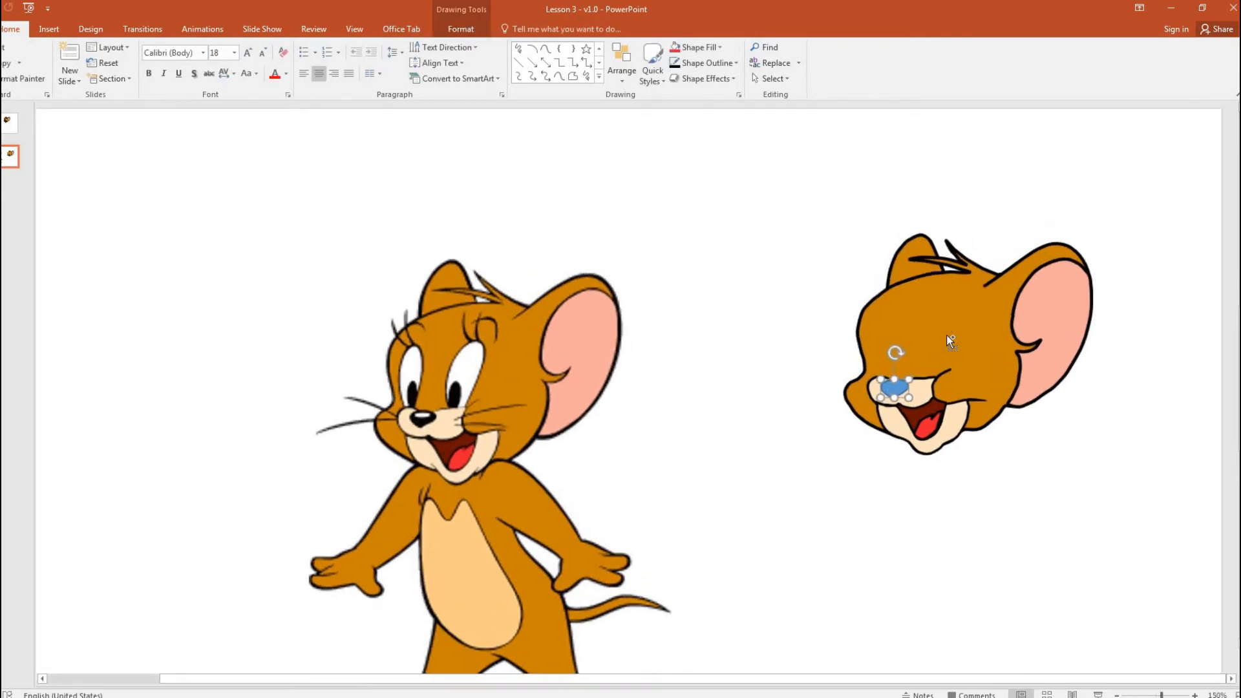
click(711, 48)
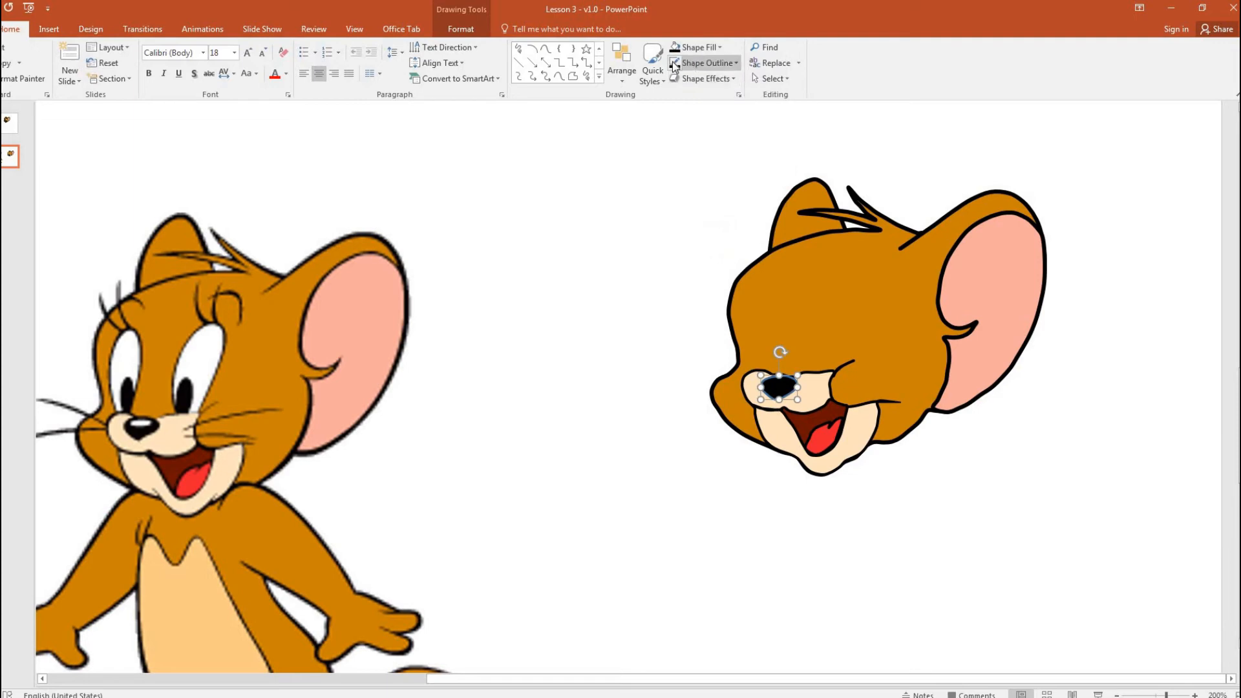
click(671, 405)
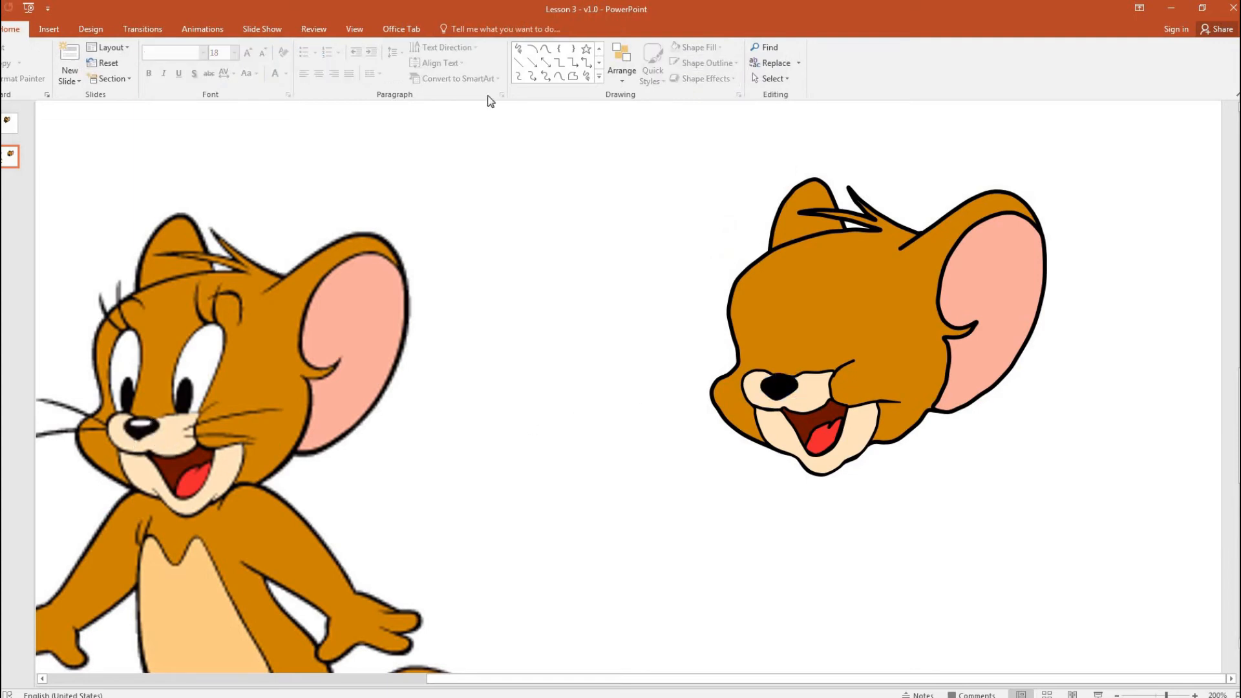
Step: Draw a small rounded rectangle and place it on the upper part of the black nose as a highlight
click(599, 76)
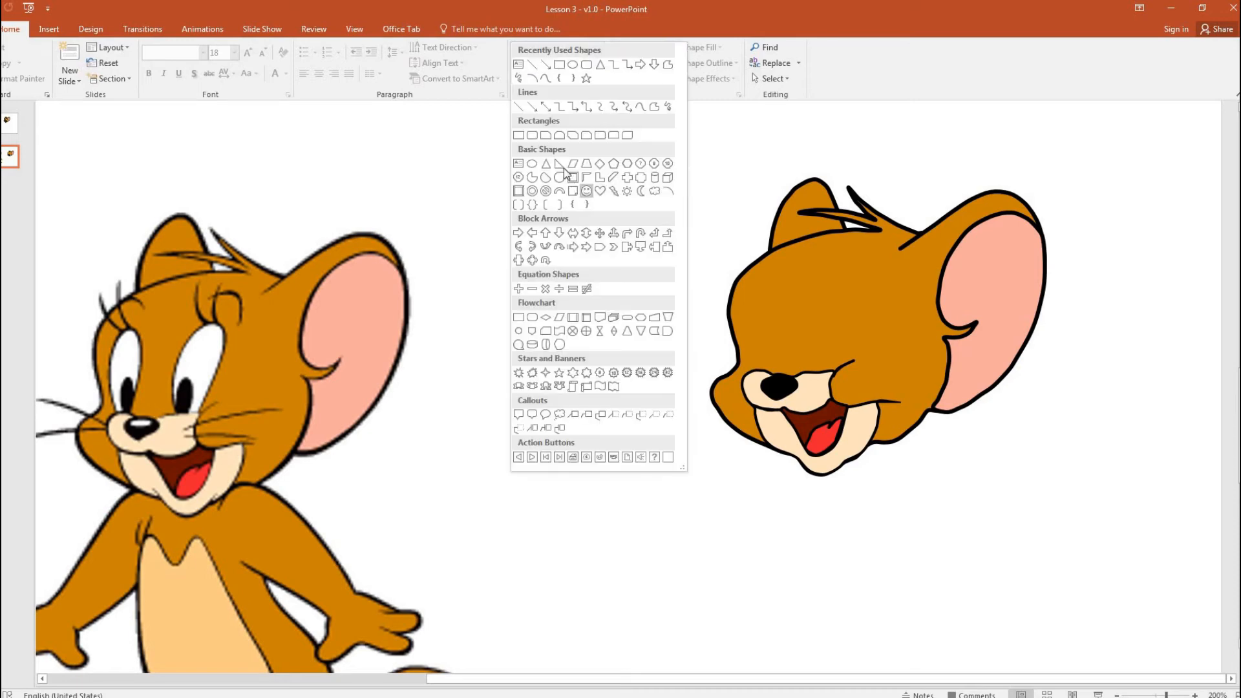
click(533, 143)
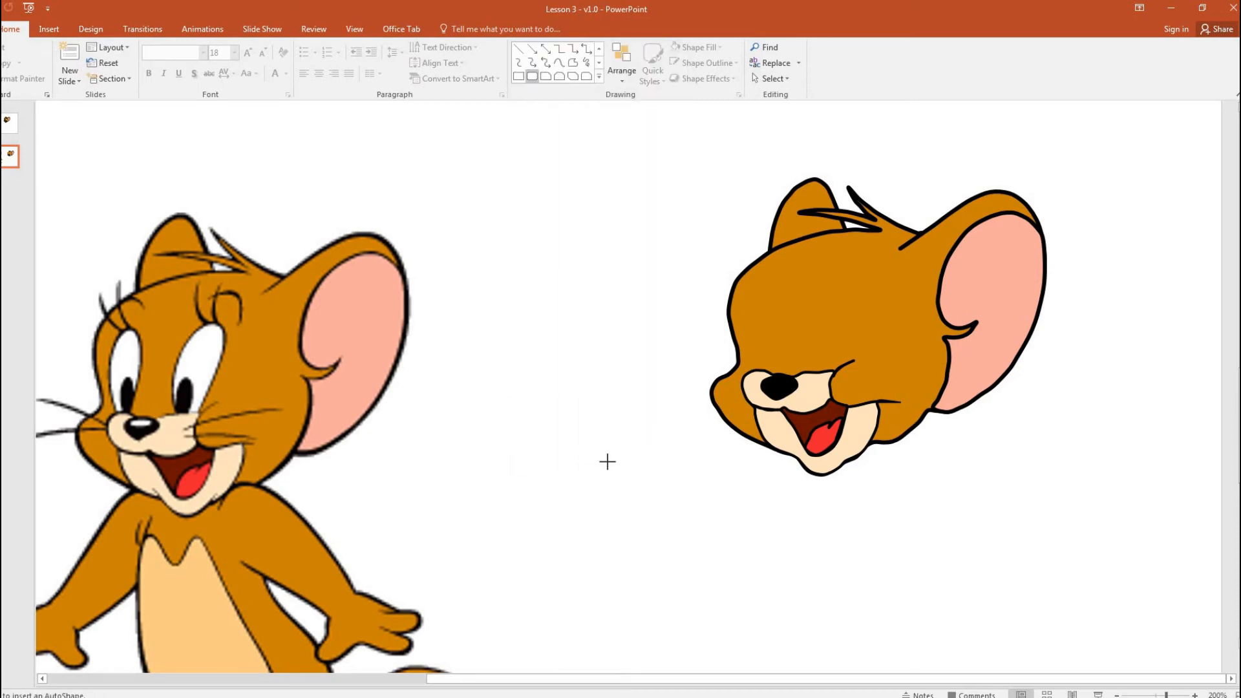
drag(606, 464, 583, 454)
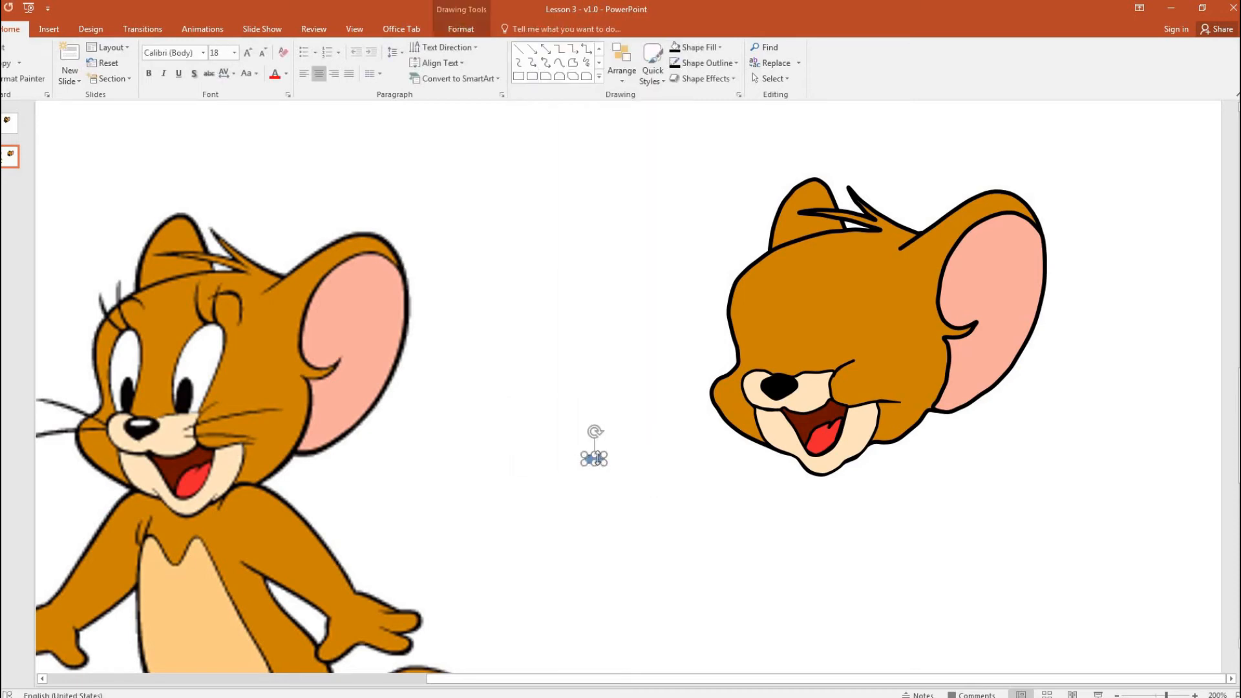
drag(728, 400, 769, 377)
Step: Set both the fill and the outline of the nose highlight to white
click(713, 46)
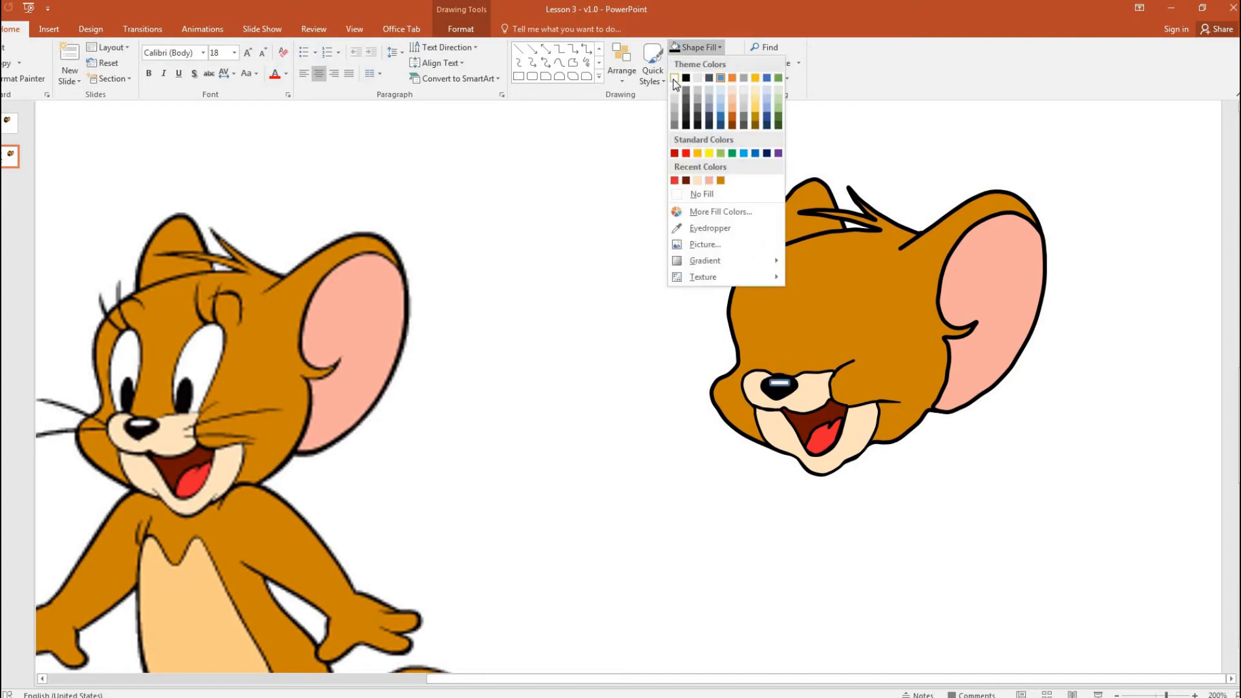
click(675, 79)
click(700, 61)
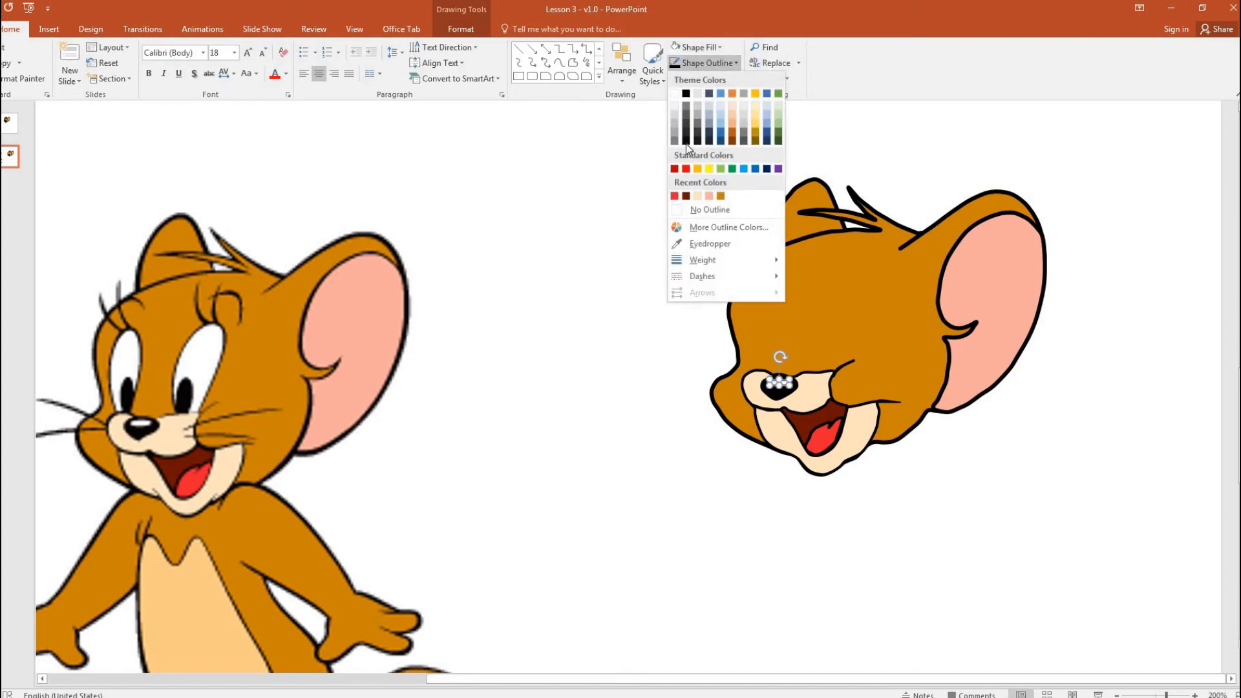
click(677, 95)
click(627, 471)
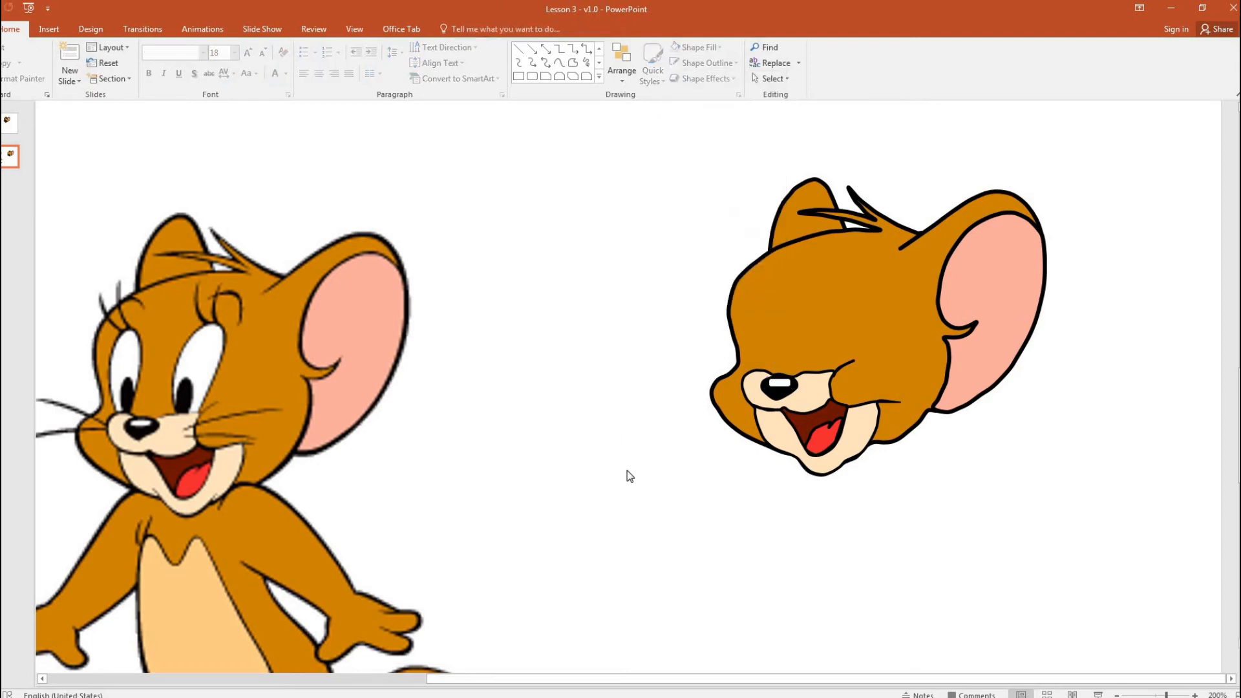
Step: Make the white nose highlight slimmer and adjust its position near the upper edge of the black nose
click(780, 383)
click(780, 383)
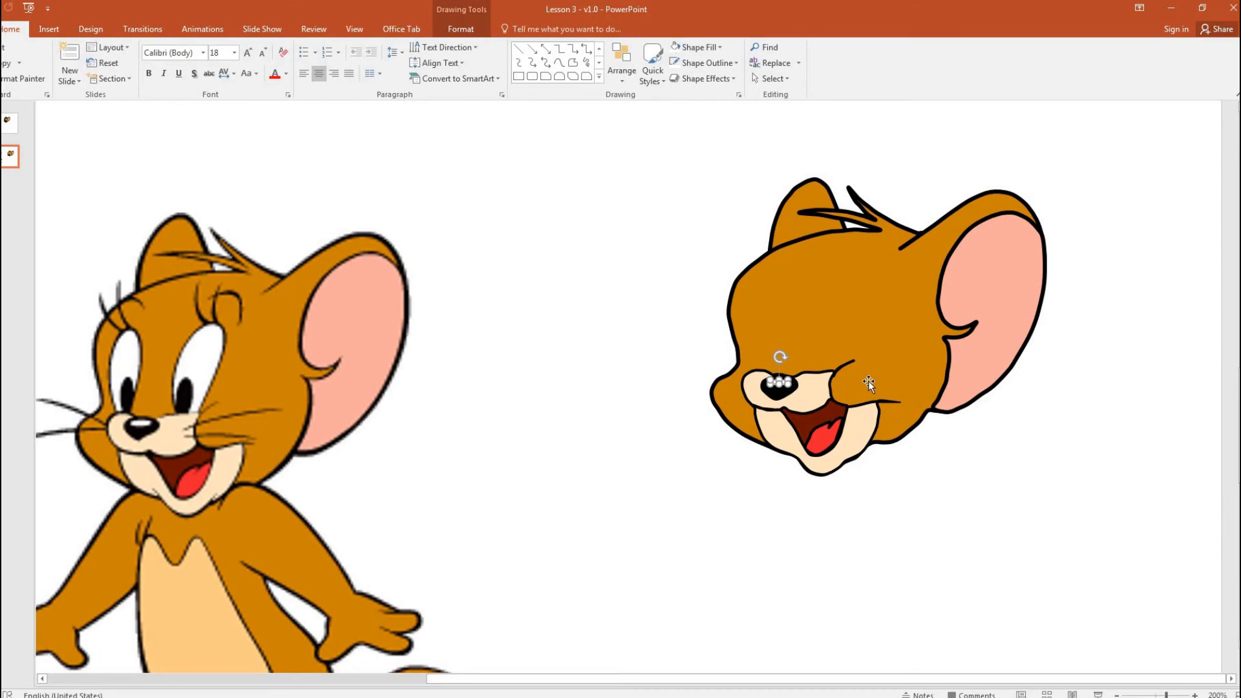
click(1036, 556)
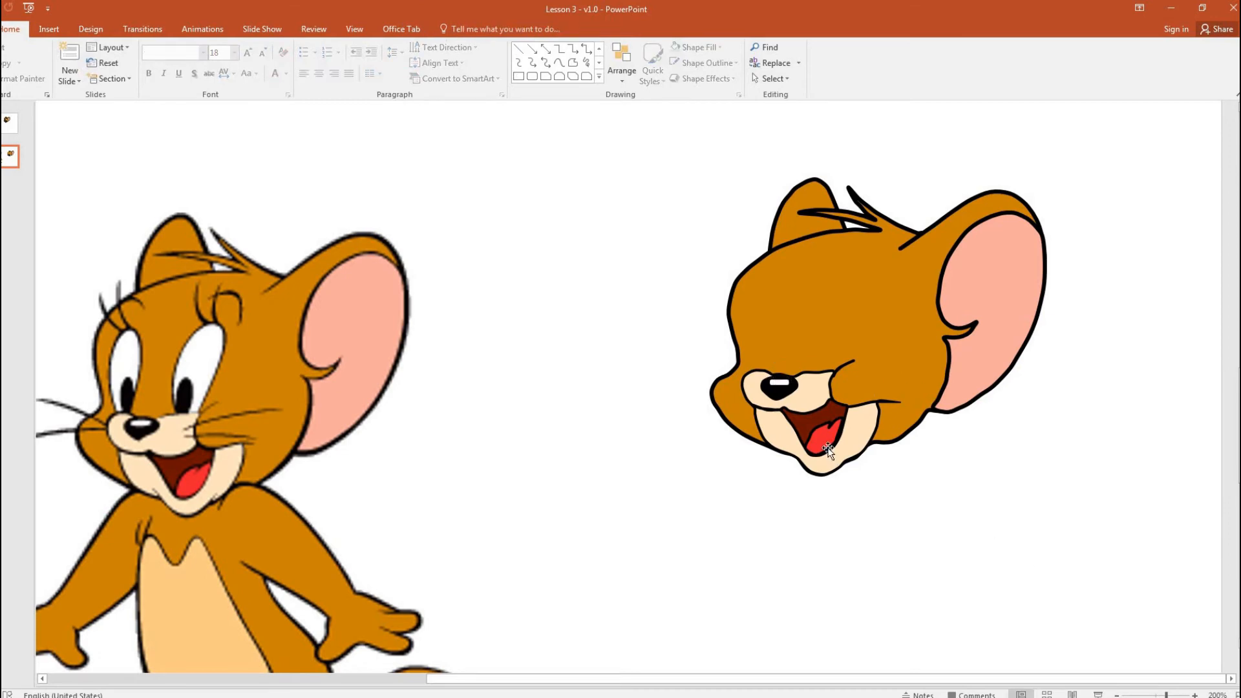
click(779, 384)
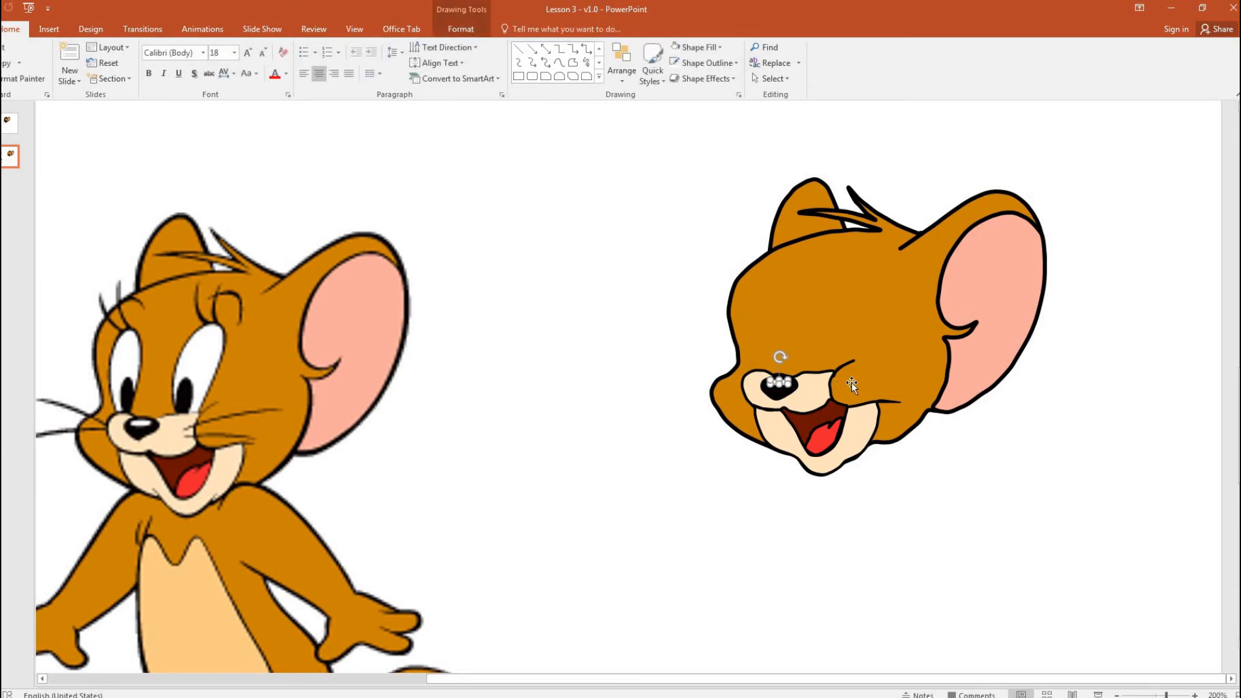
click(894, 535)
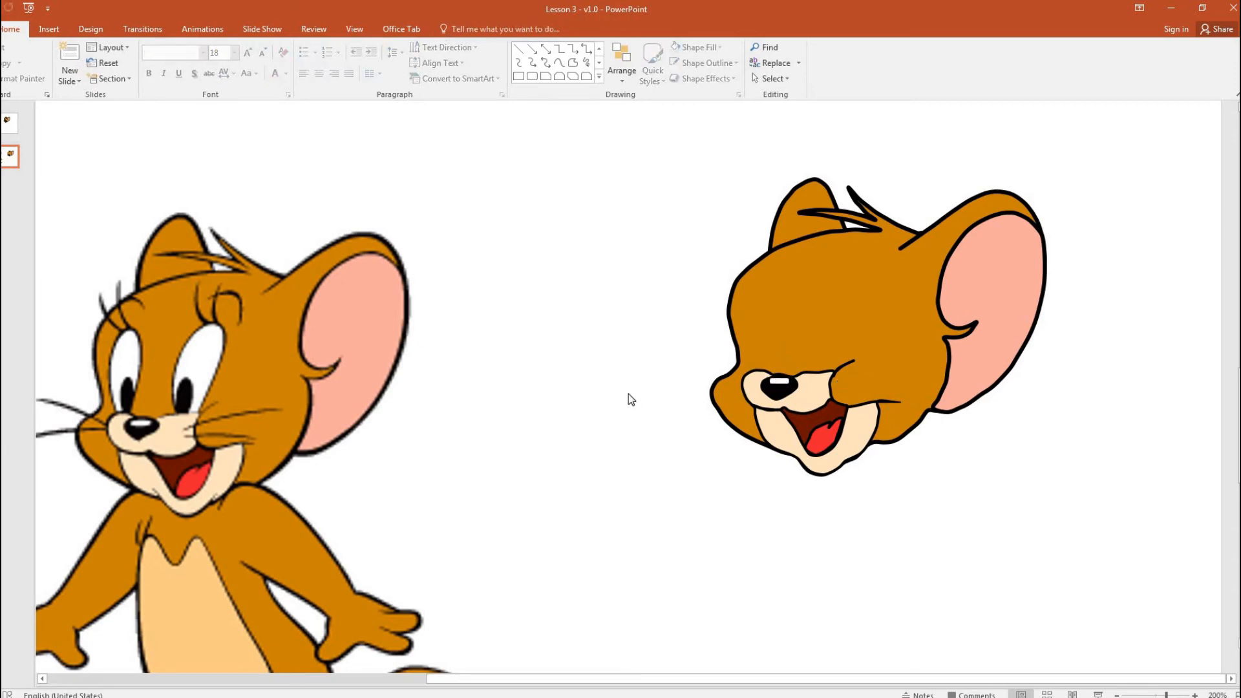
click(780, 382)
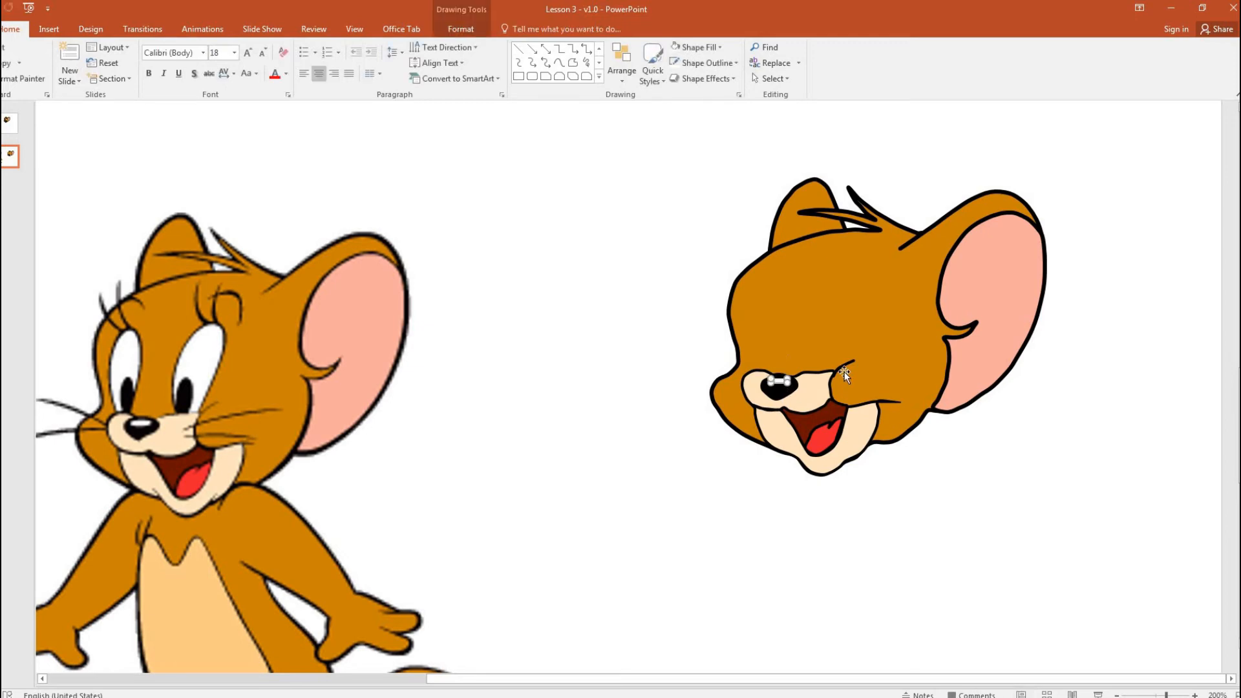
click(866, 527)
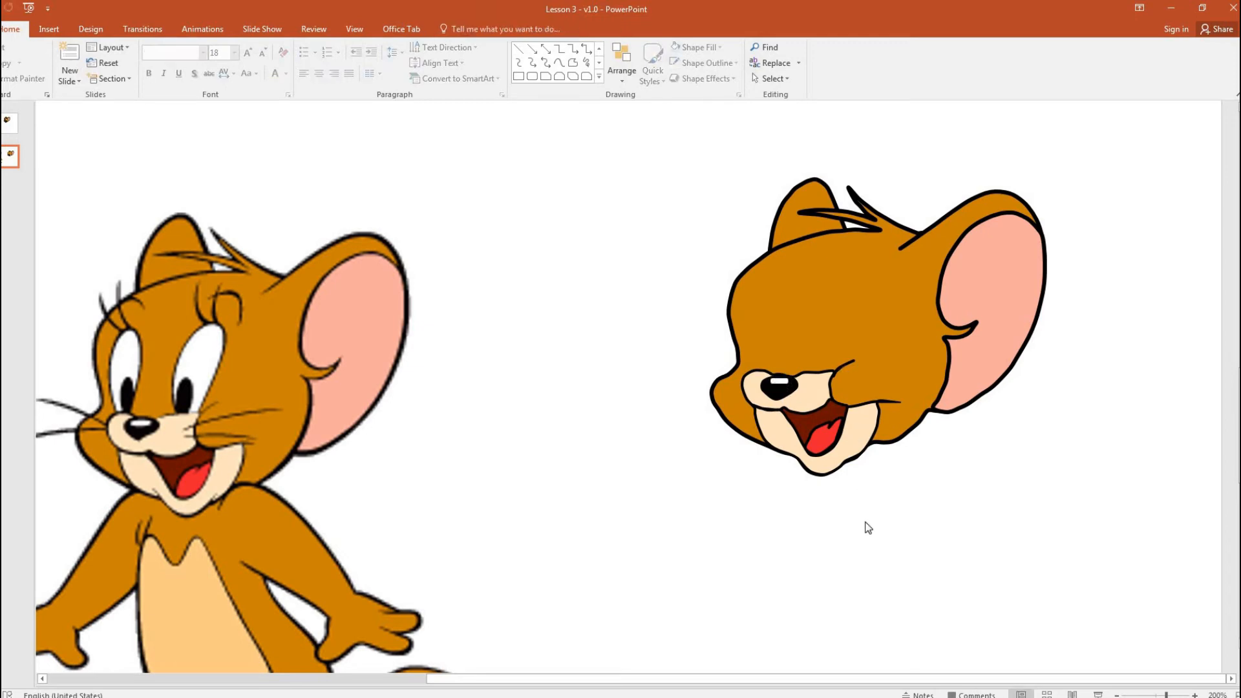
click(781, 382)
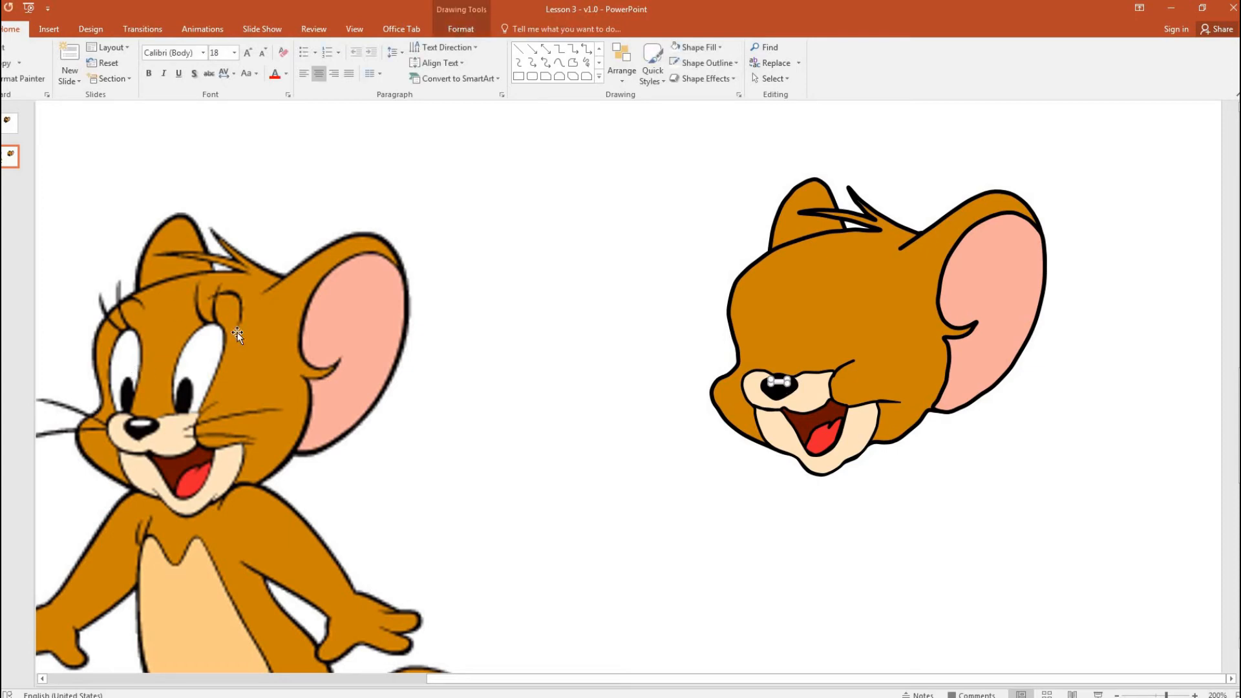
Step: Trace the reference mouse's left-hand eye as a closed shape with the Curve tool and place it above the redrawn head's nose
click(560, 62)
drag(579, 680, 549, 676)
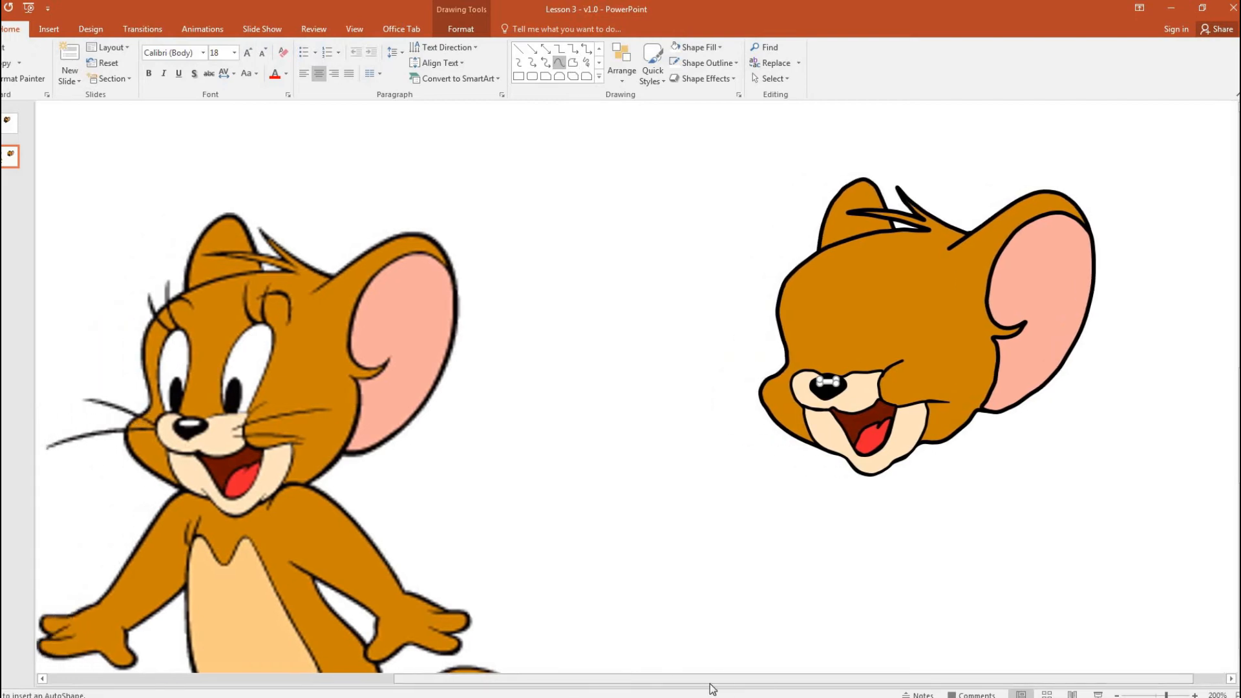
drag(709, 682, 609, 681)
scroll(311, 350, up, 1)
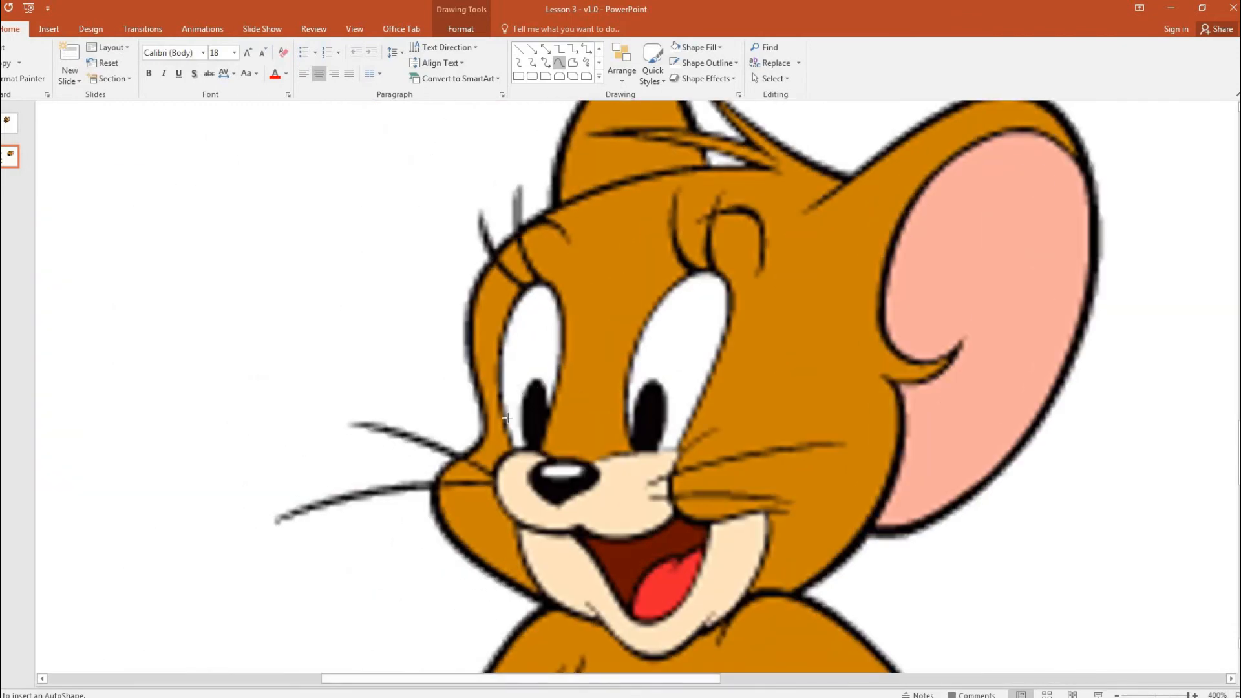
click(513, 446)
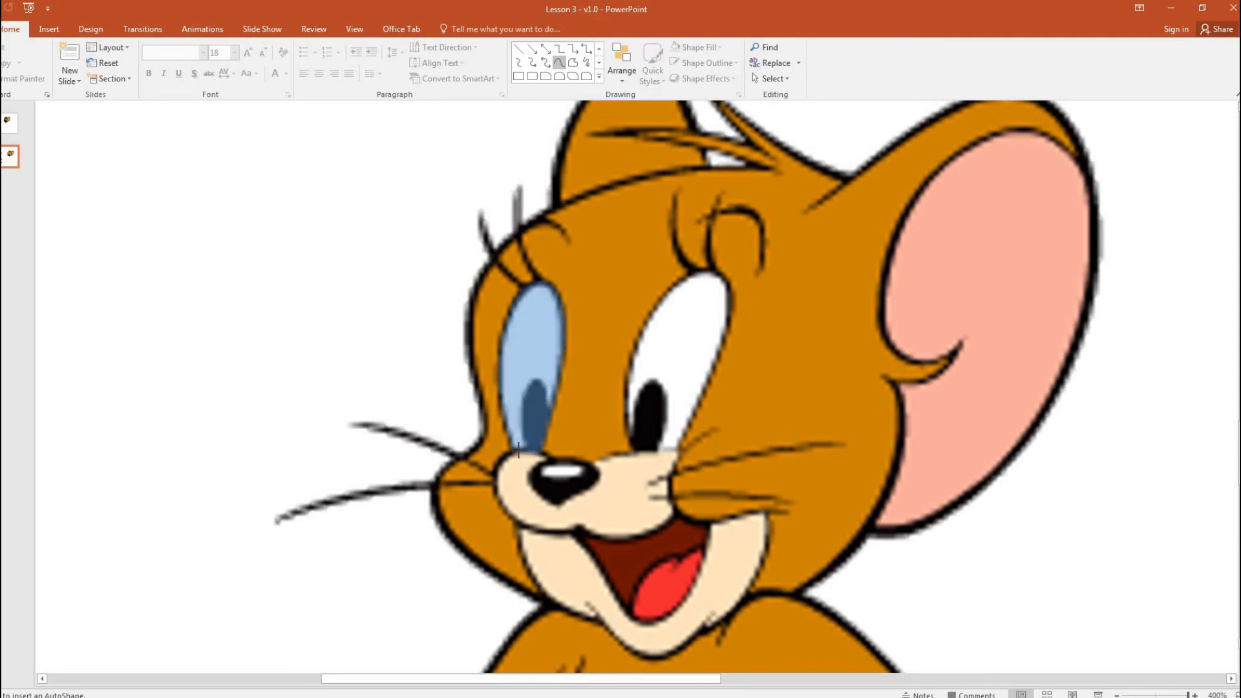
click(528, 451)
scroll(526, 385, down, 10)
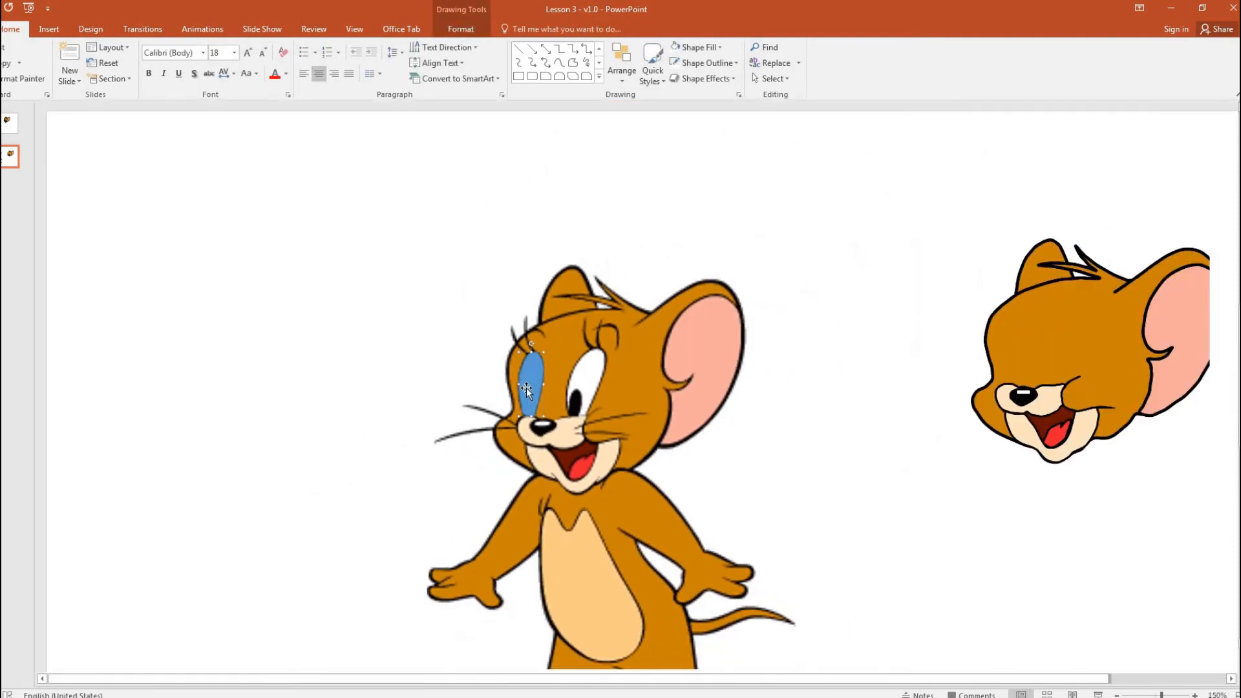
drag(502, 330, 899, 306)
Step: Trace the reference mouse's right-hand eye as a closed shape with the Curve tool
click(522, 328)
scroll(522, 327, up, 5)
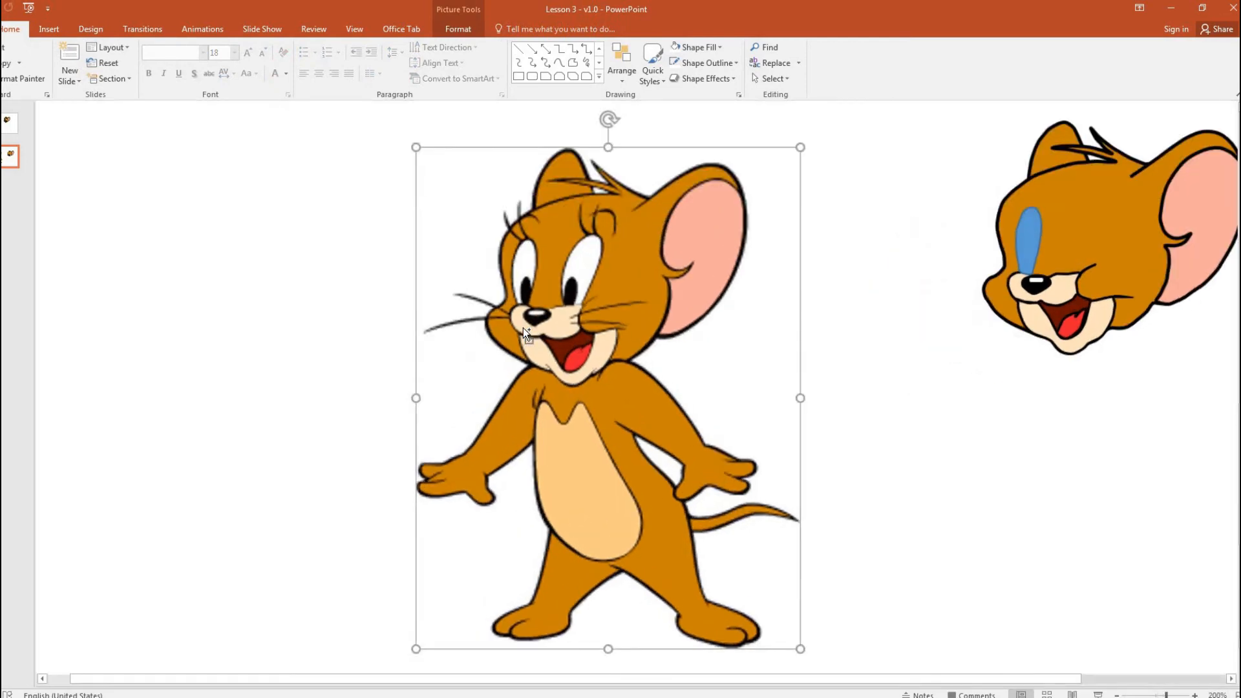
scroll(522, 328, up, 2)
scroll(576, 265, up, 2)
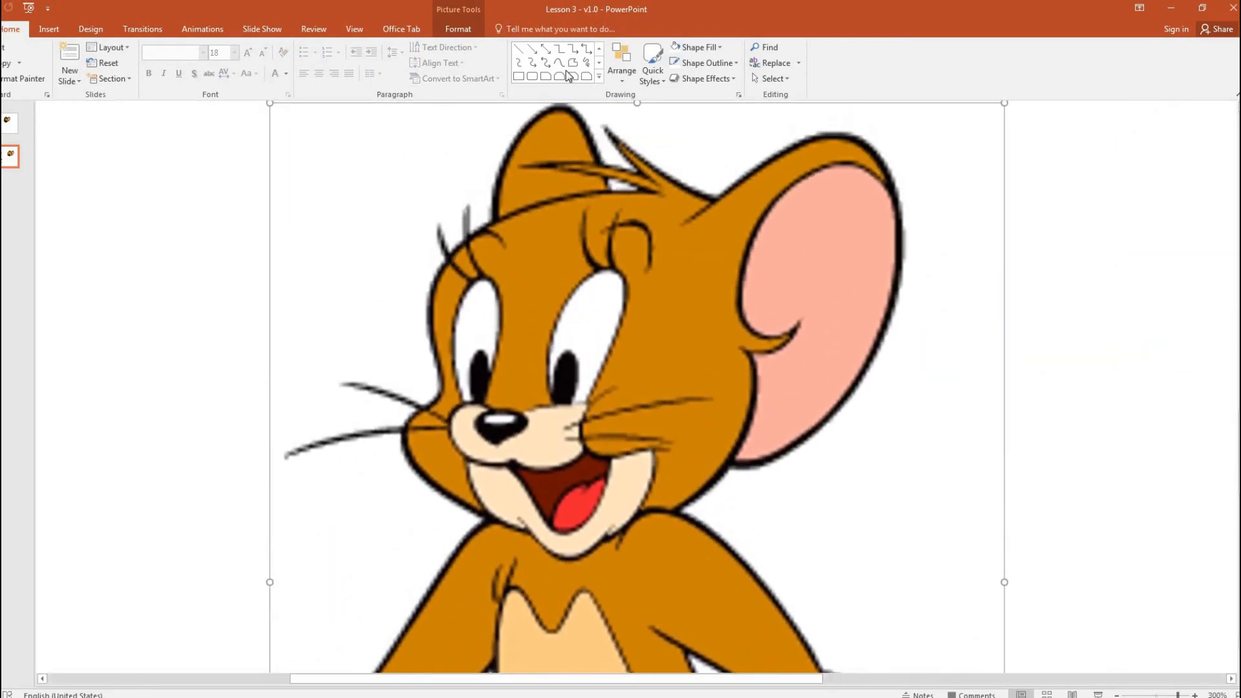
click(558, 62)
click(554, 403)
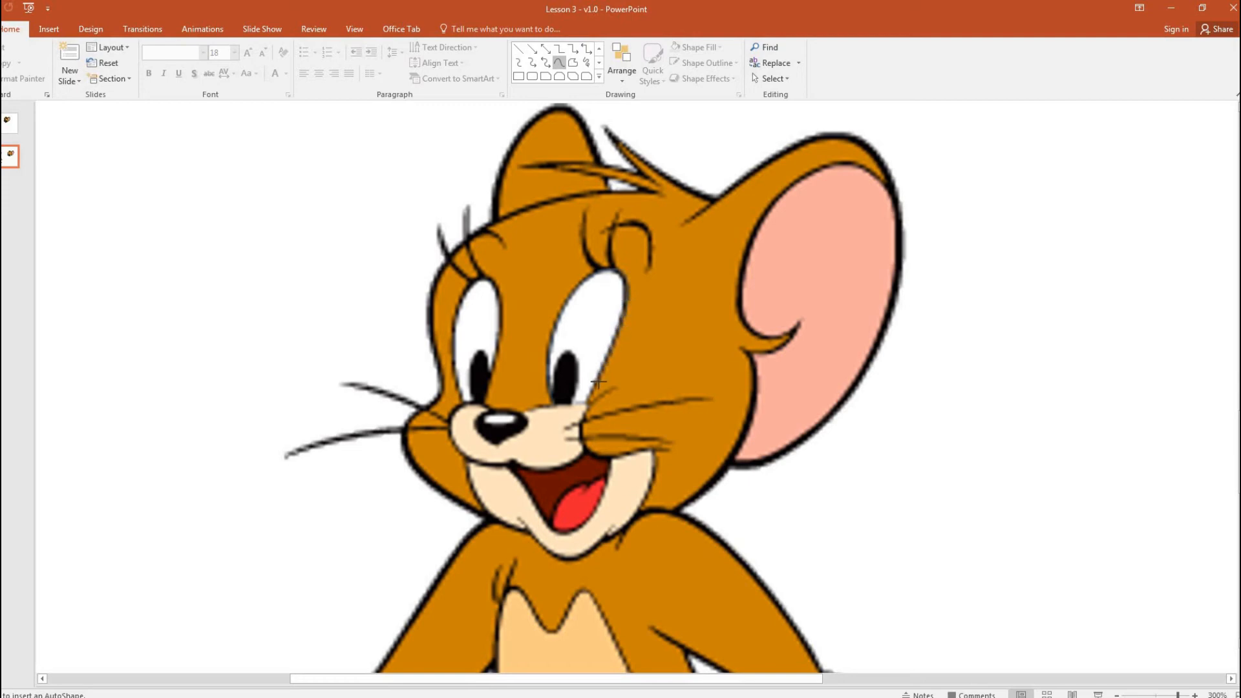
double_click(559, 406)
scroll(563, 397, down, 10)
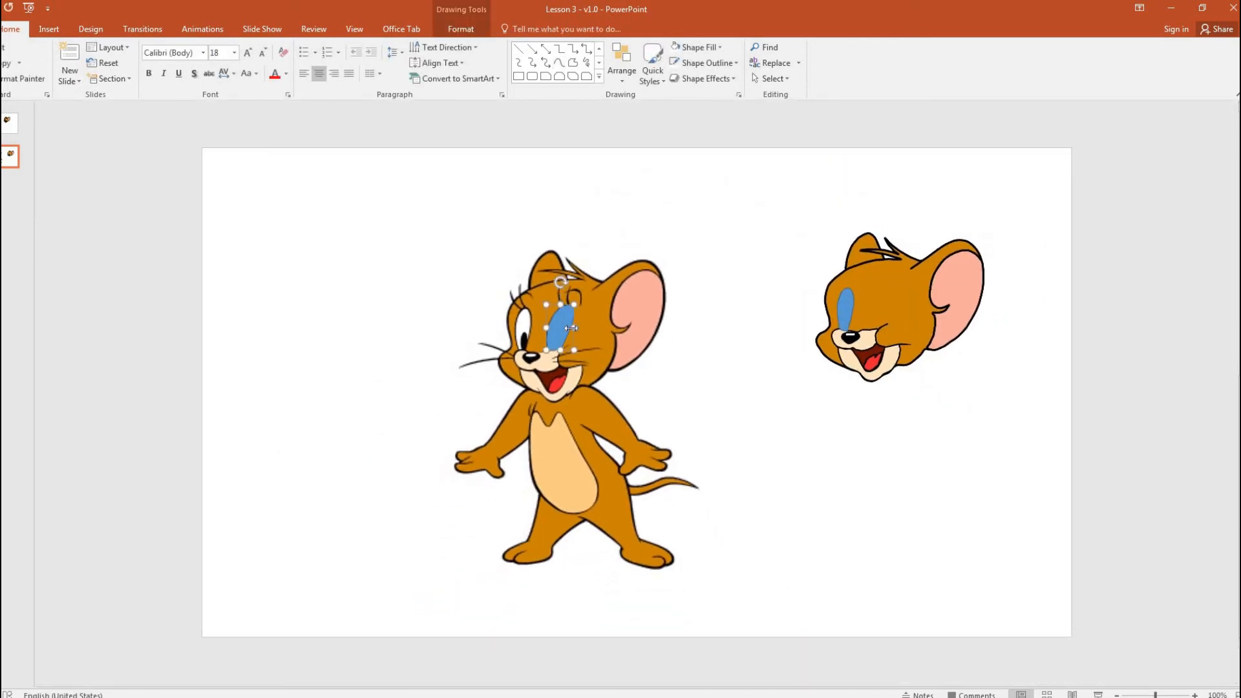
Step: Place the traced right-hand eye beside the other eye on the redrawn head and fill both eyes with white
drag(838, 320, 883, 308)
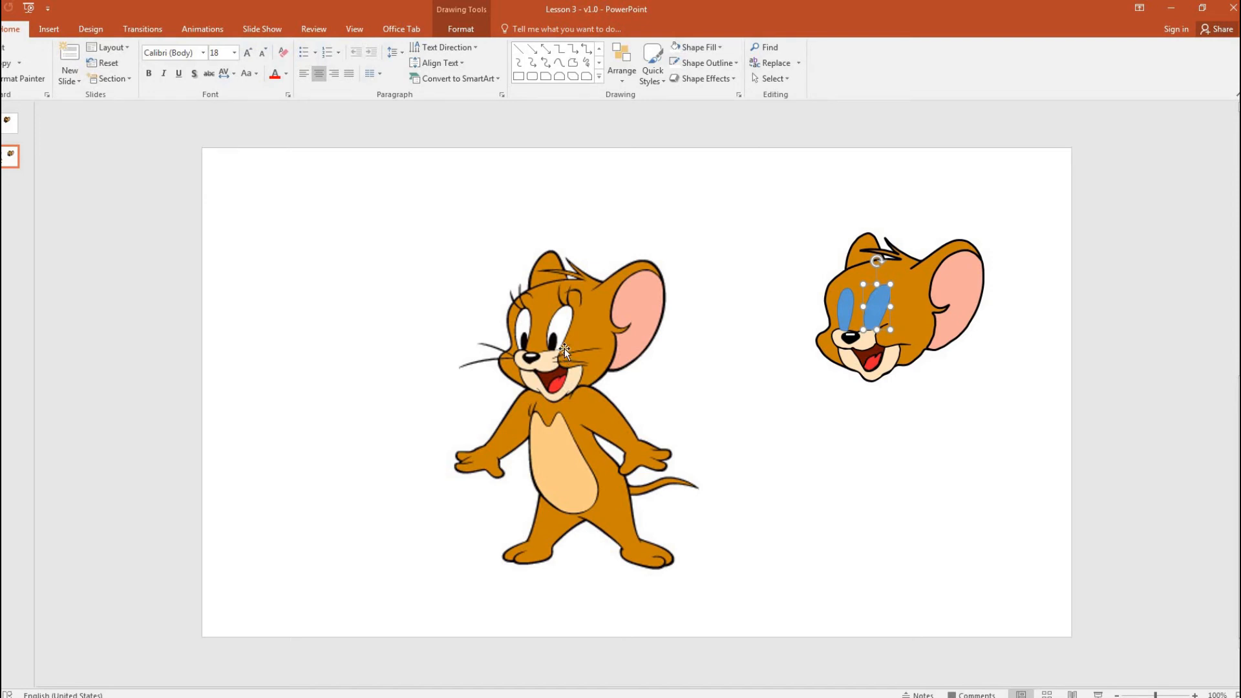
click(884, 418)
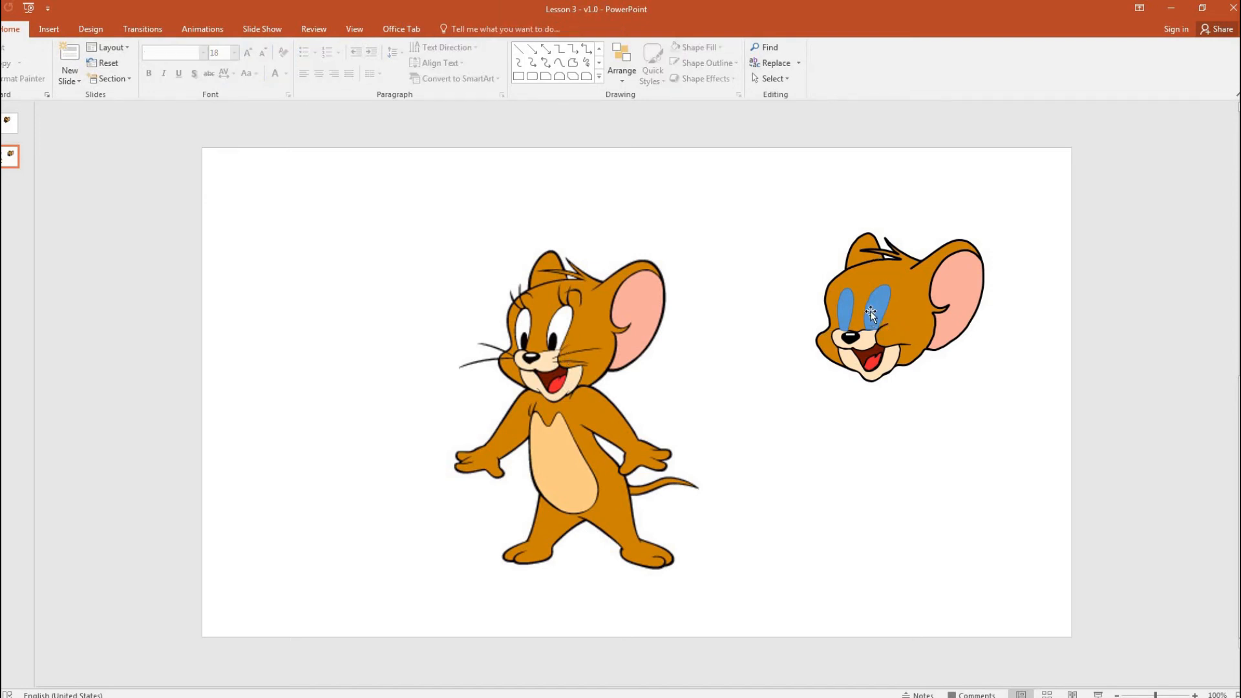
click(877, 310)
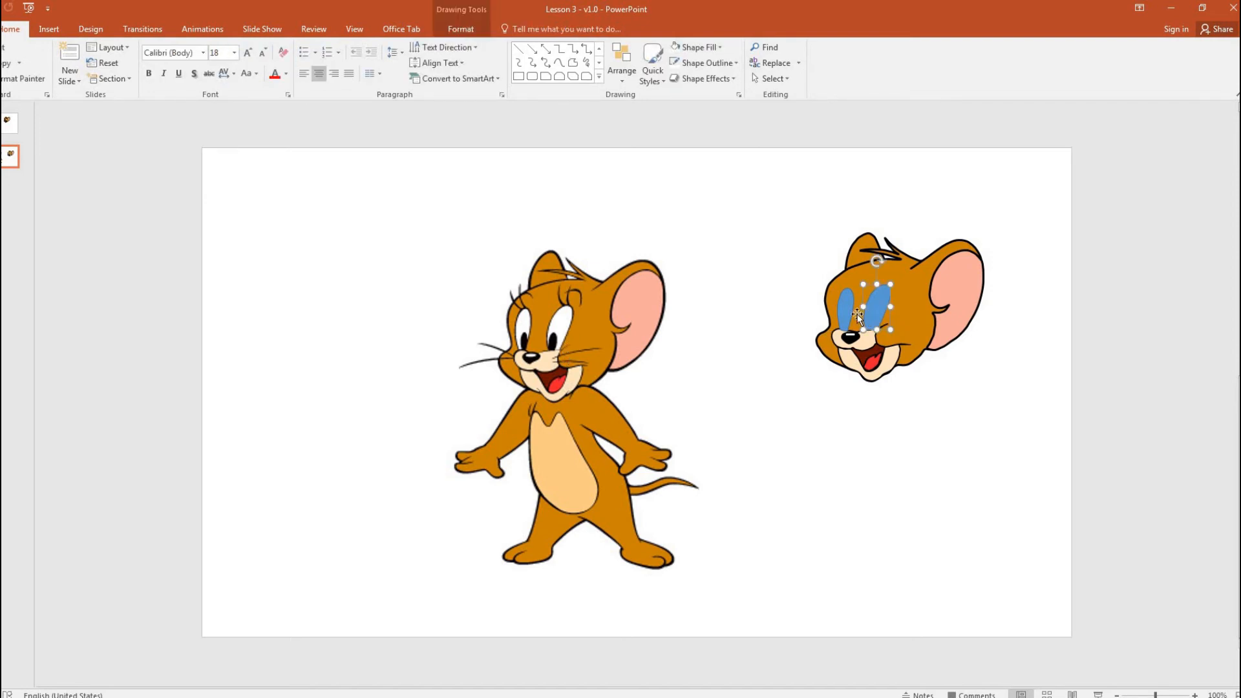
shift+click(847, 308)
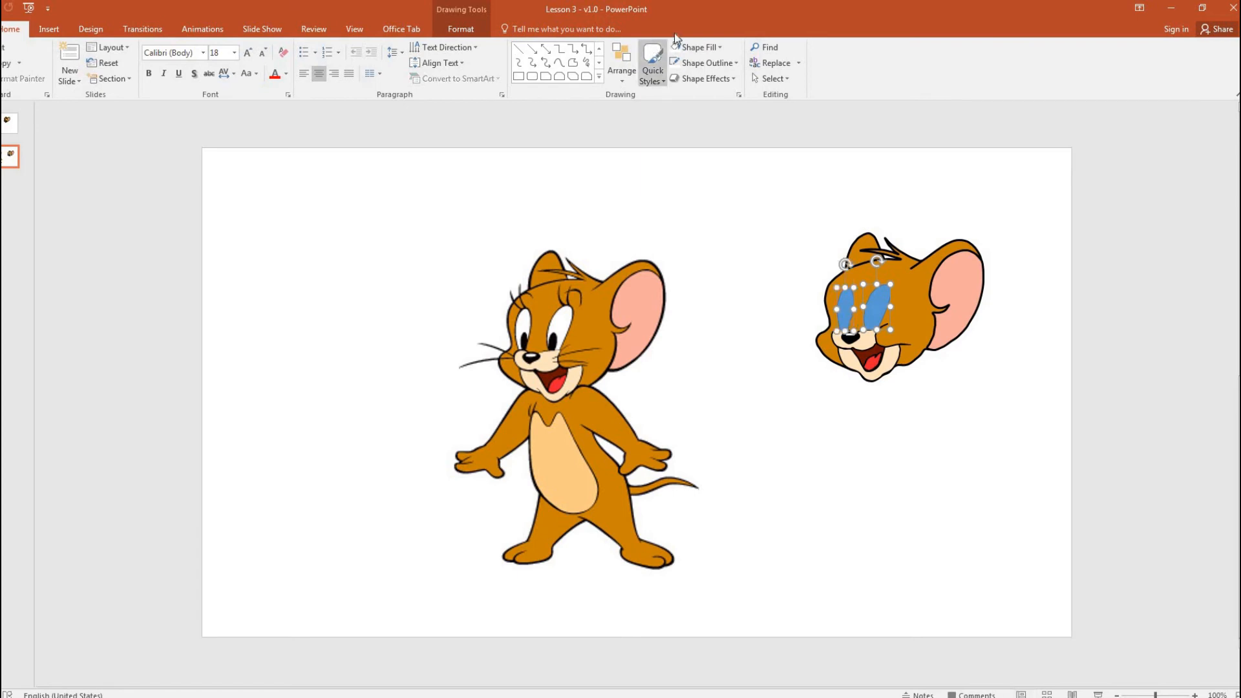
click(691, 47)
Step: Give both eyes a black outline with a weight of 1½ pt
click(716, 63)
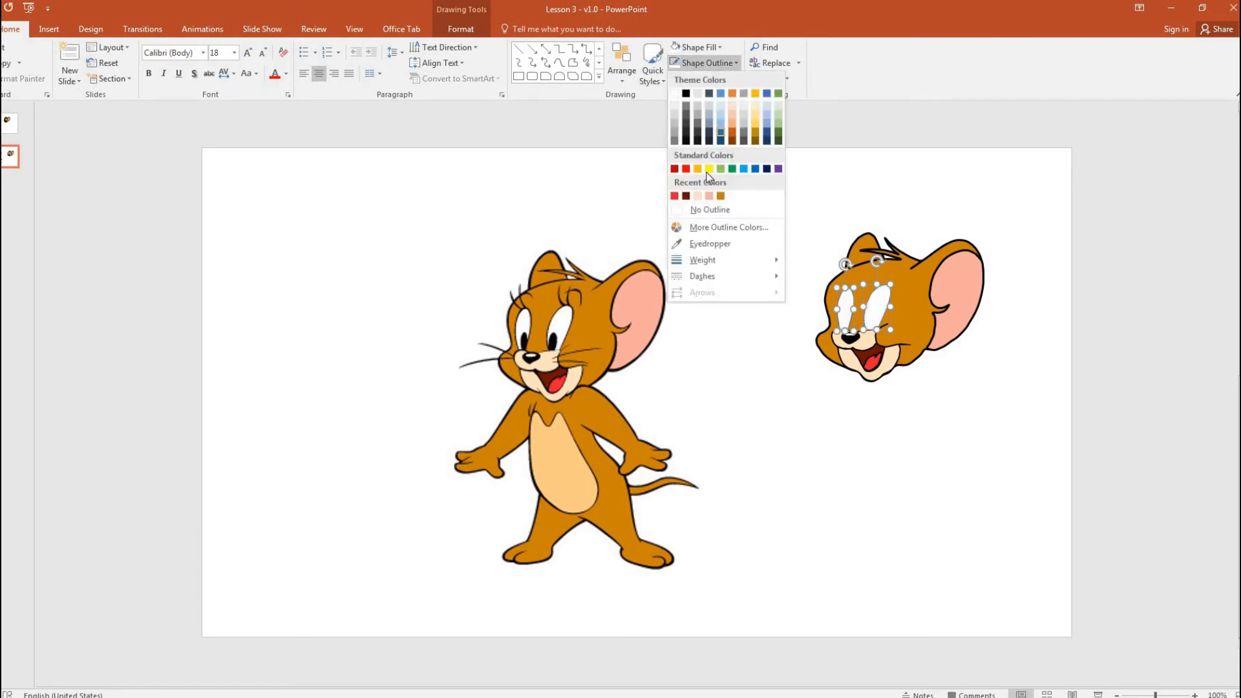
click(688, 95)
click(736, 64)
mouse_move(735, 260)
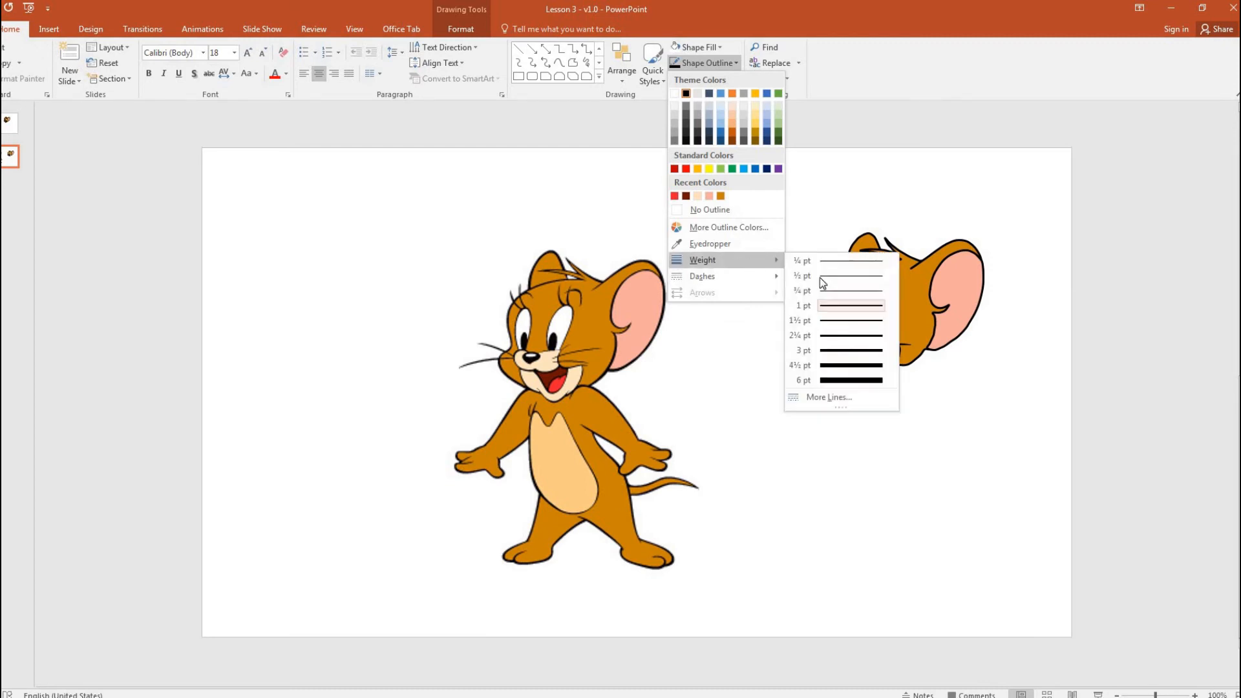
click(832, 319)
click(806, 466)
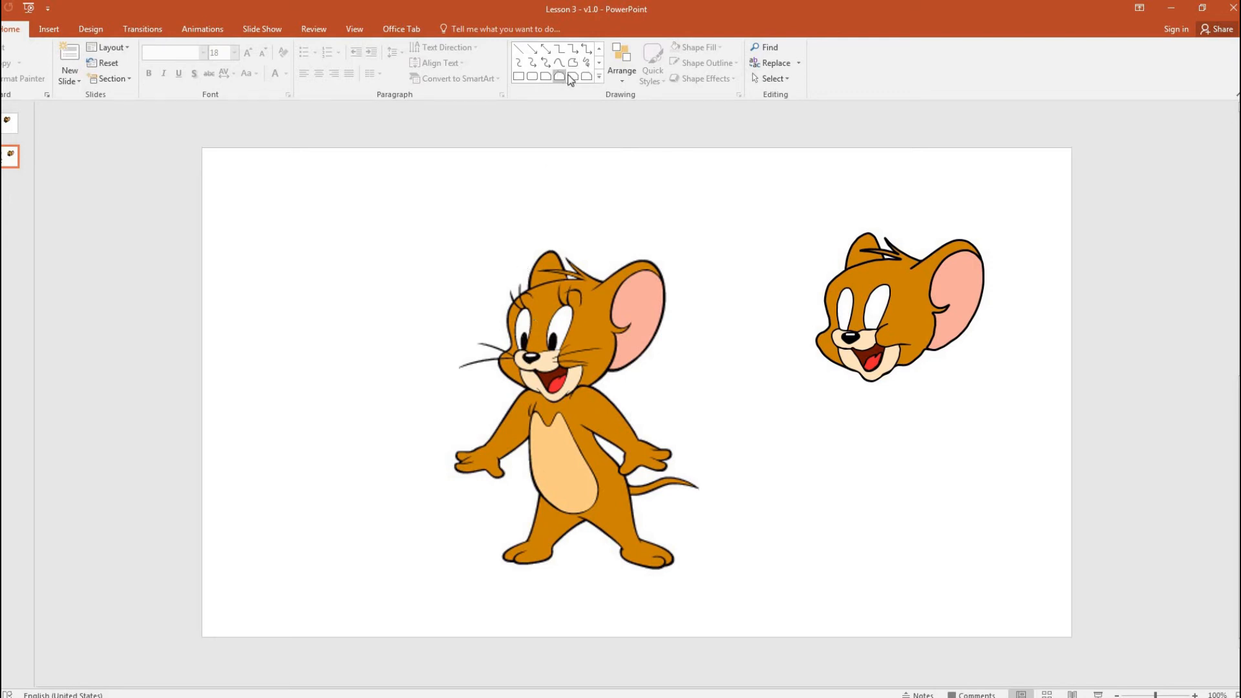
Step: Draw a small upright oval as a pupil and place it in the lower part of the redrawn head's left-hand eye
click(599, 77)
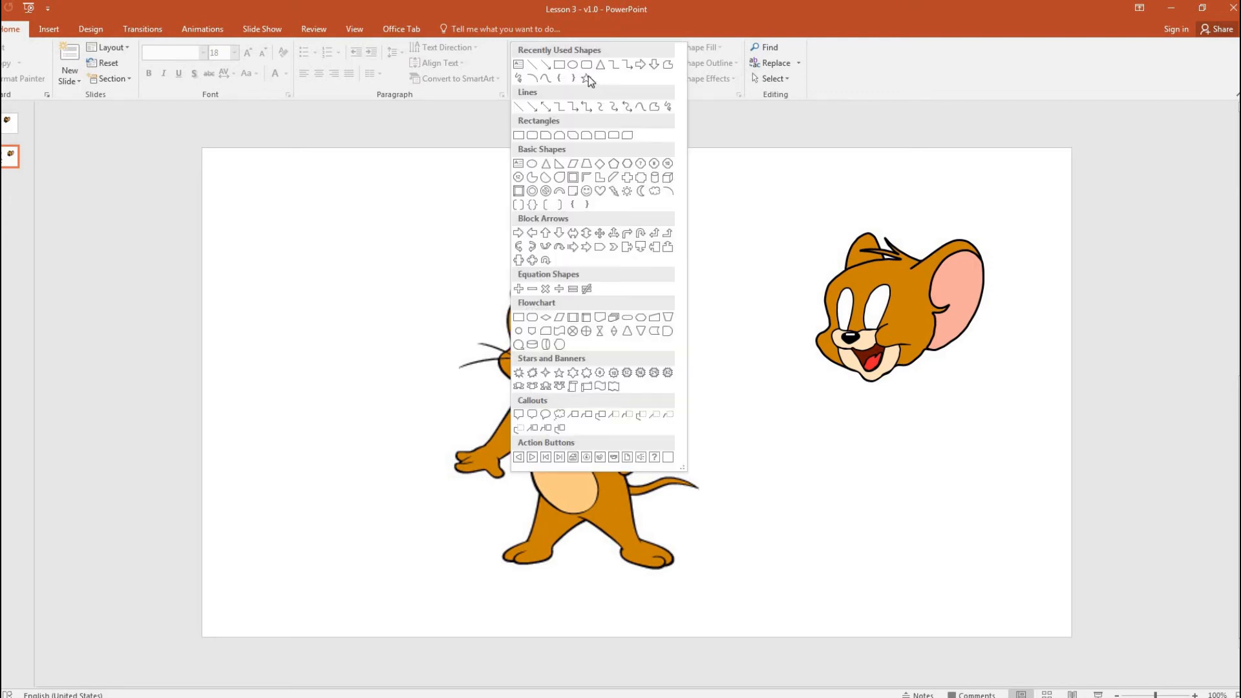
click(573, 72)
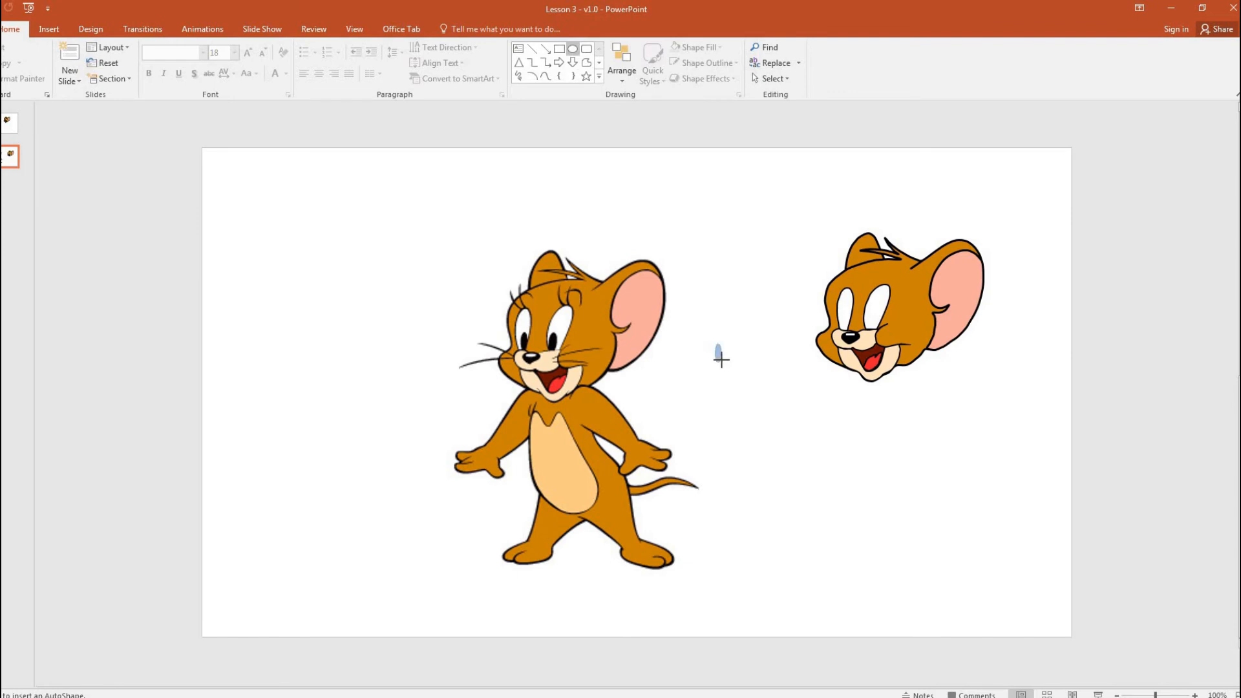
drag(722, 360, 724, 362)
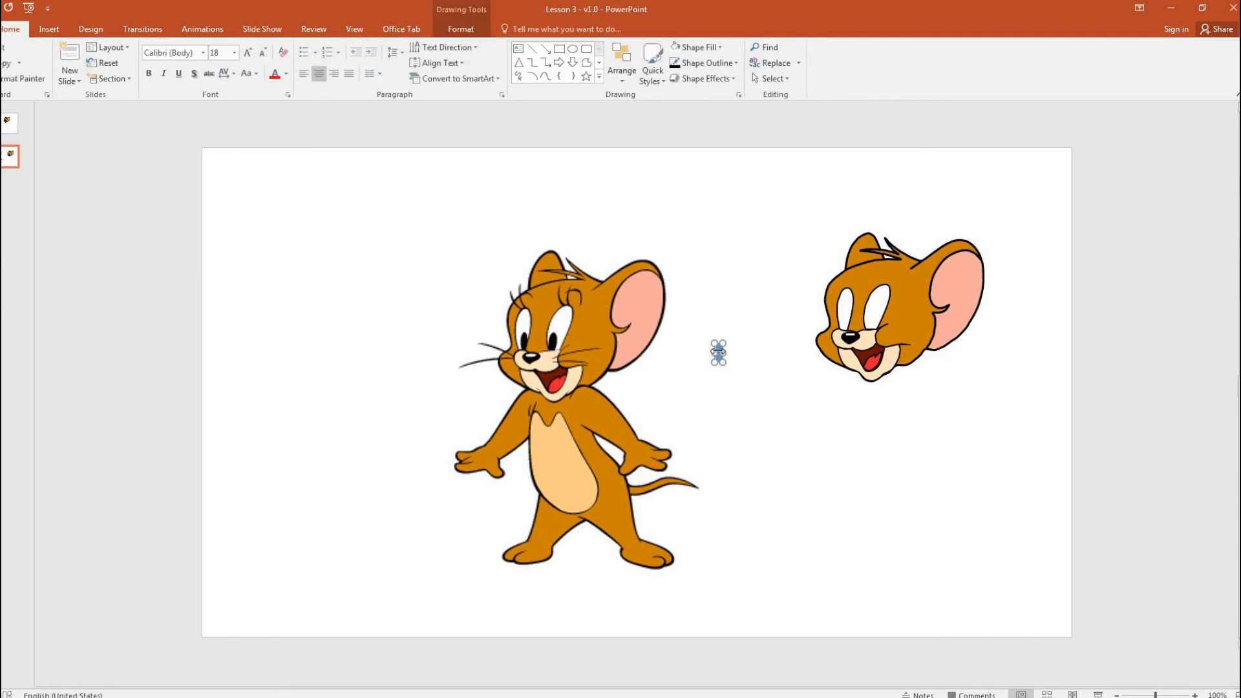
scroll(719, 352, up, 10)
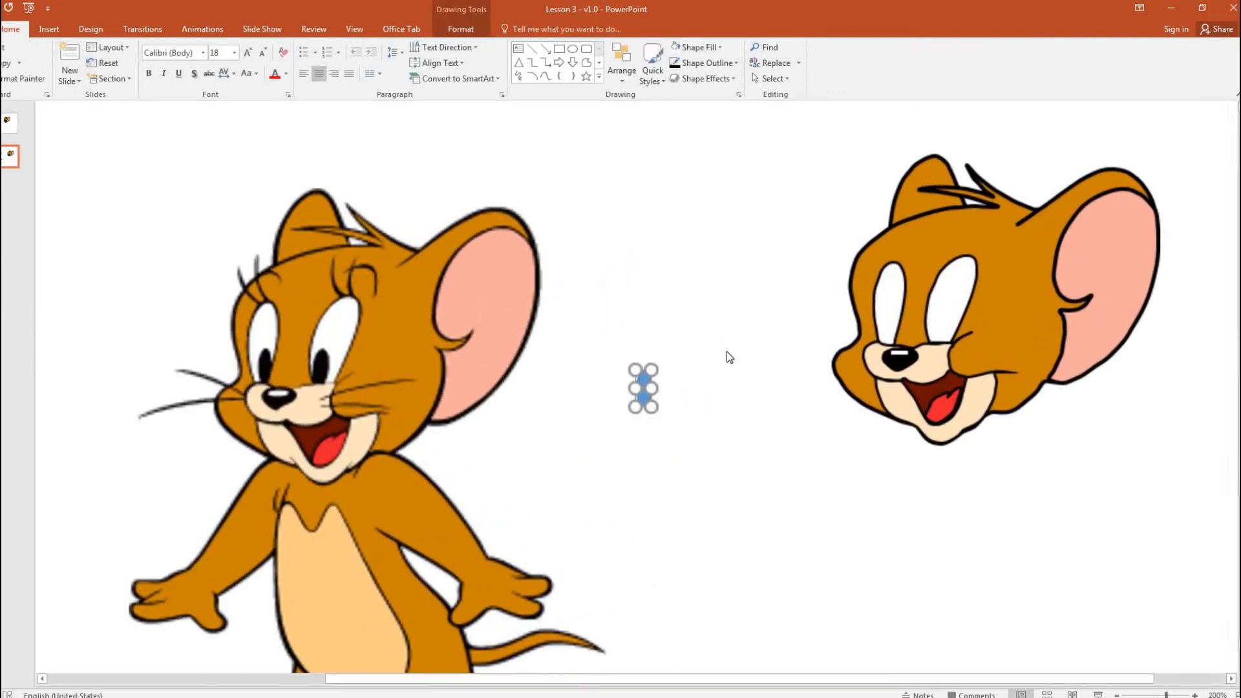
drag(642, 381, 891, 316)
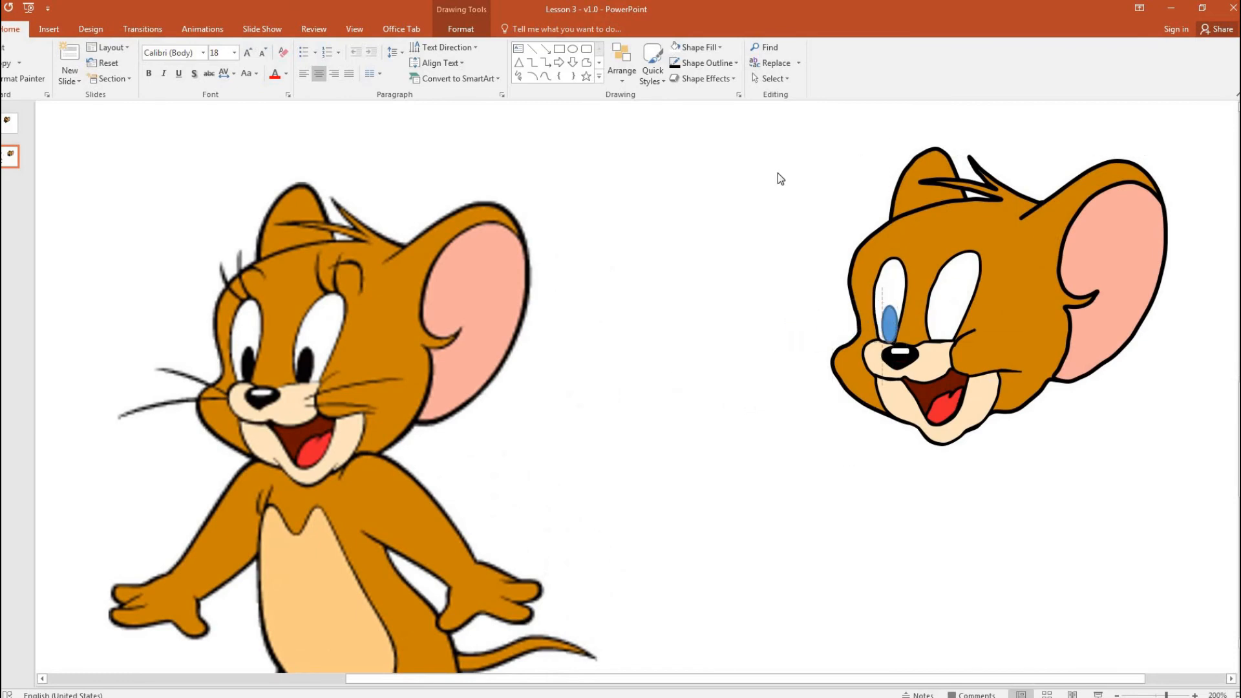
Step: Fill the pupil in the left-hand eye with black
click(694, 47)
click(686, 78)
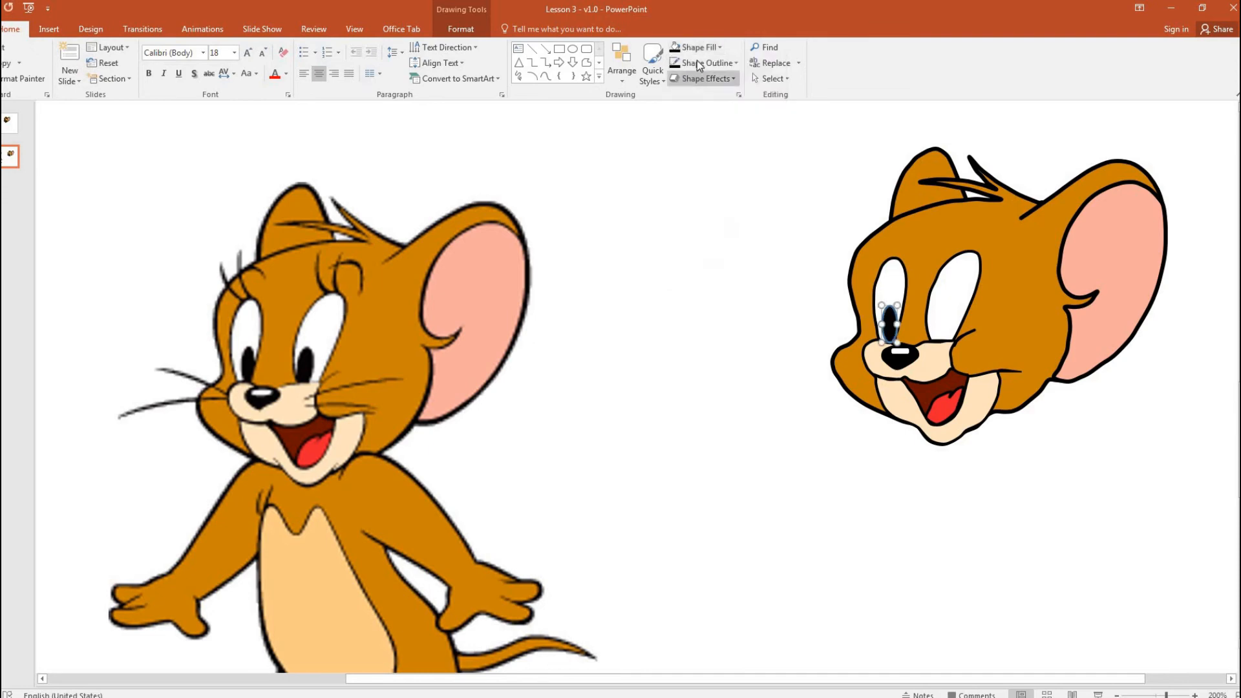
click(848, 451)
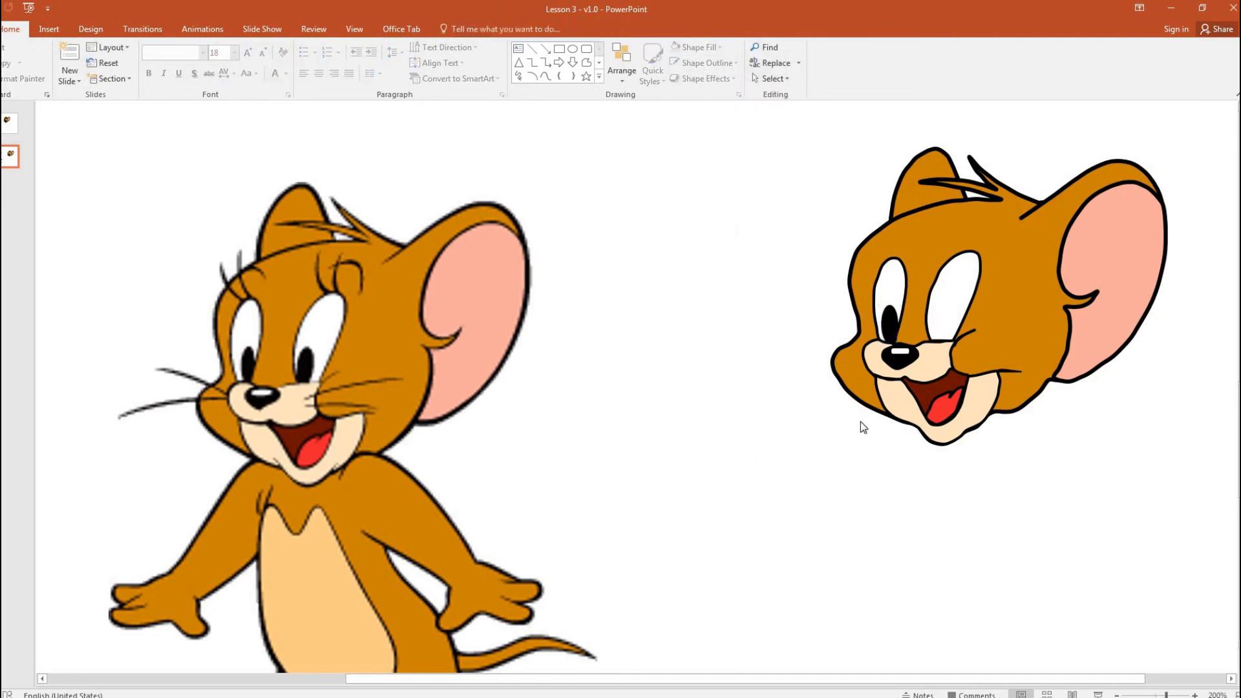
Step: Copy the black pupil into the lower part of the redrawn head's right-hand eye
click(890, 329)
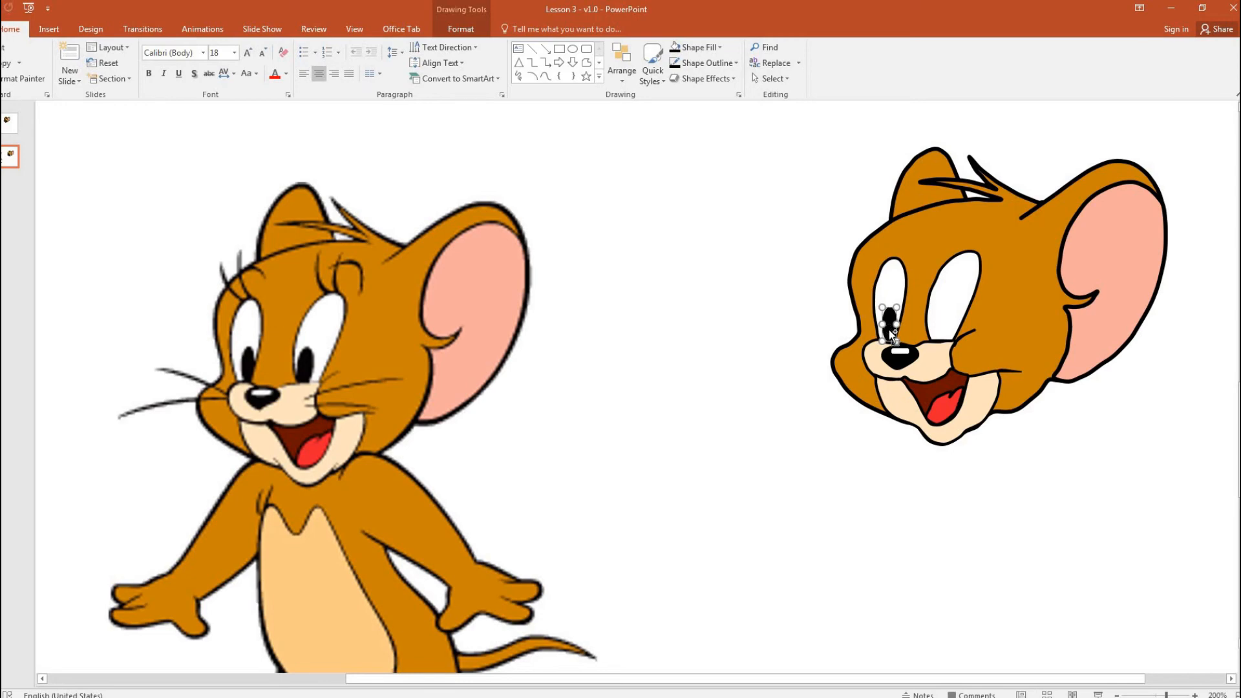
drag(895, 336, 937, 325)
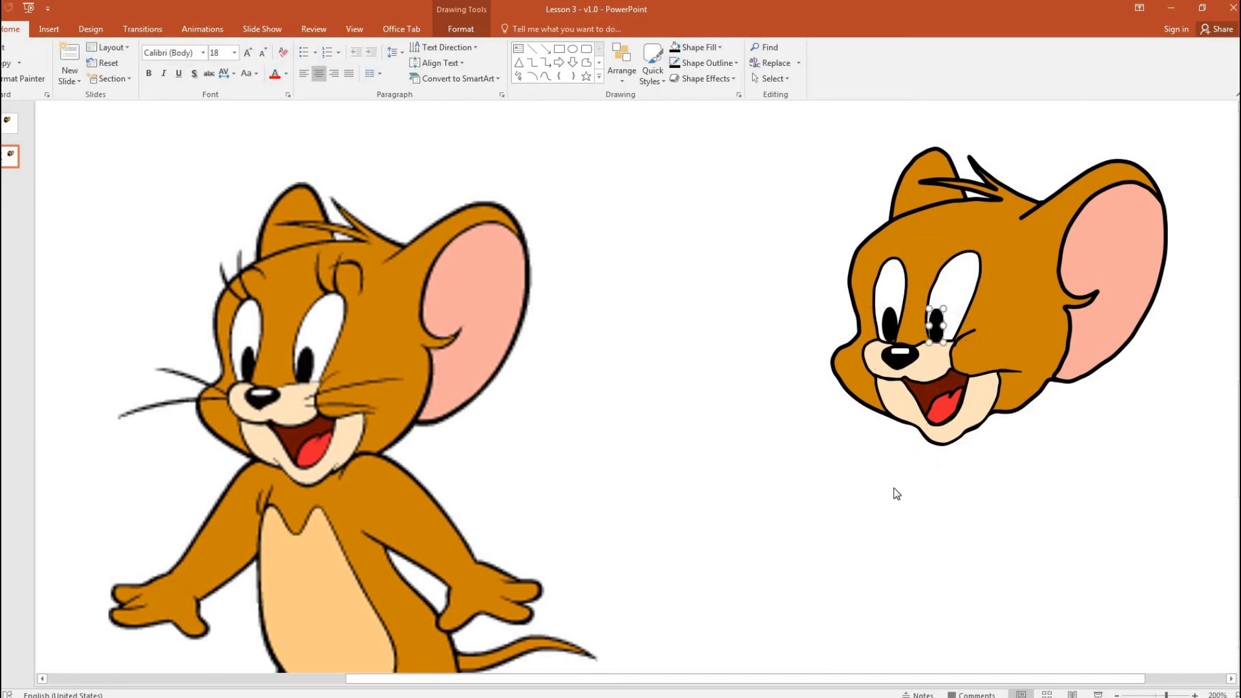
click(896, 493)
Step: Select all parts of the redrawn head and move them together slightly closer to the reference mouse
scroll(893, 492, down, 5)
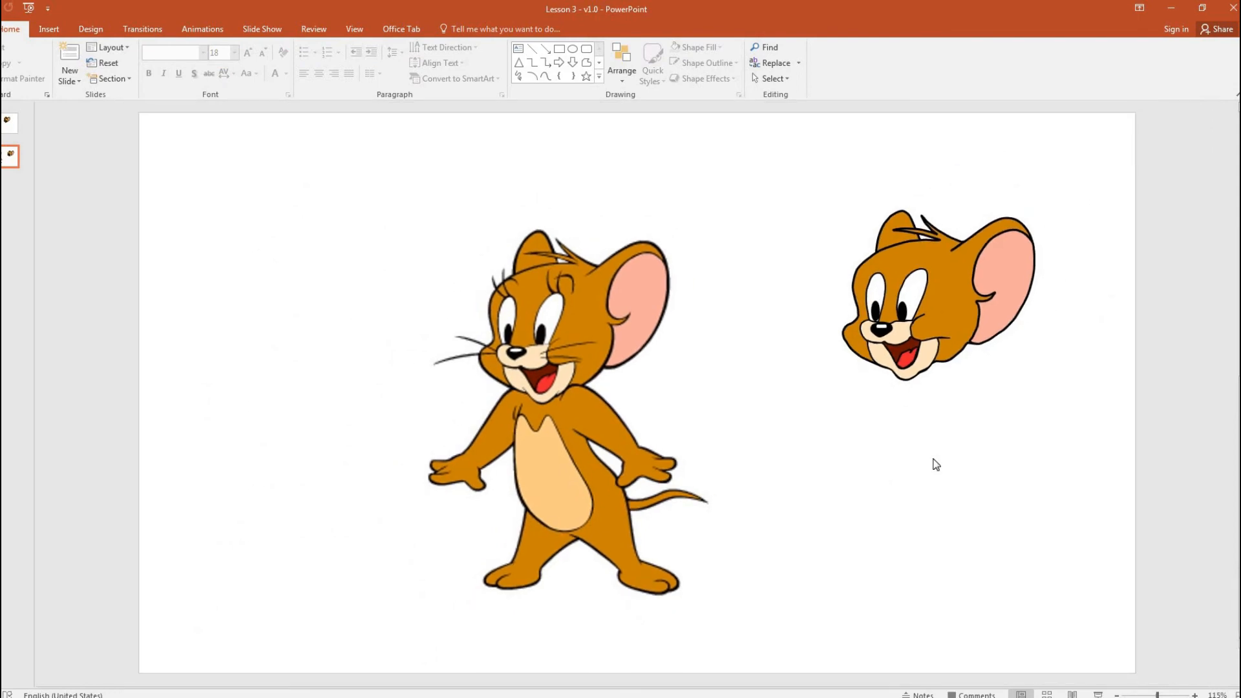
drag(1098, 468, 803, 143)
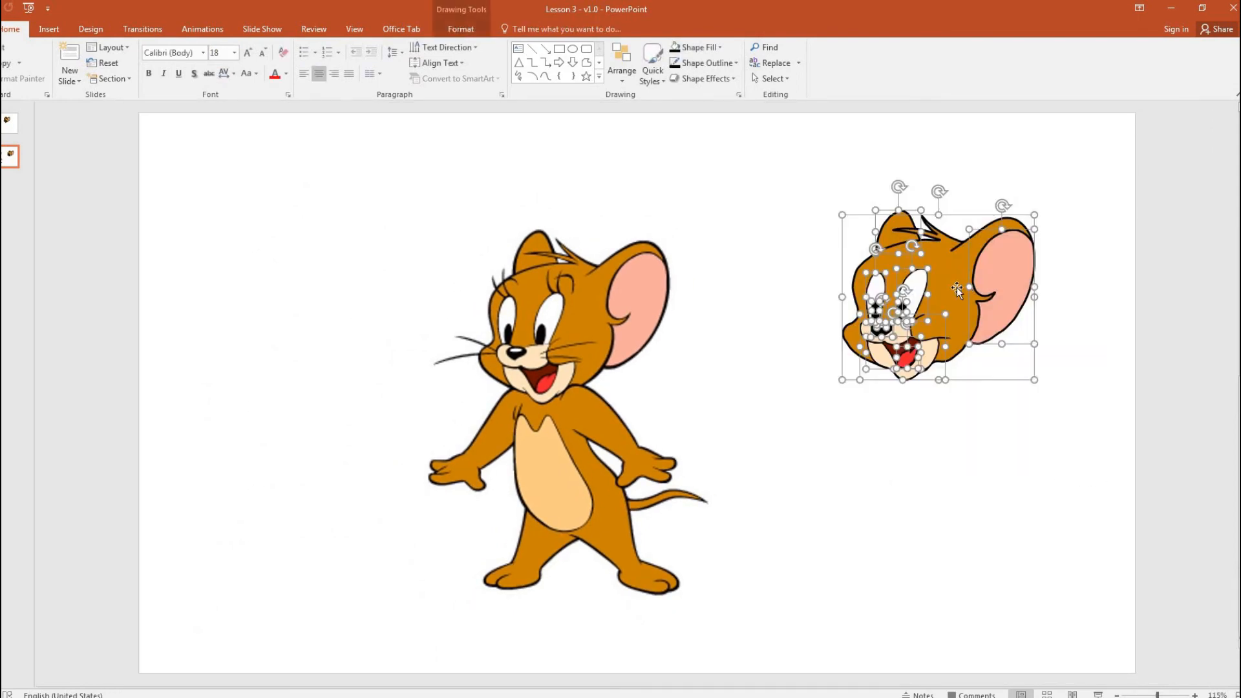
drag(924, 310, 867, 336)
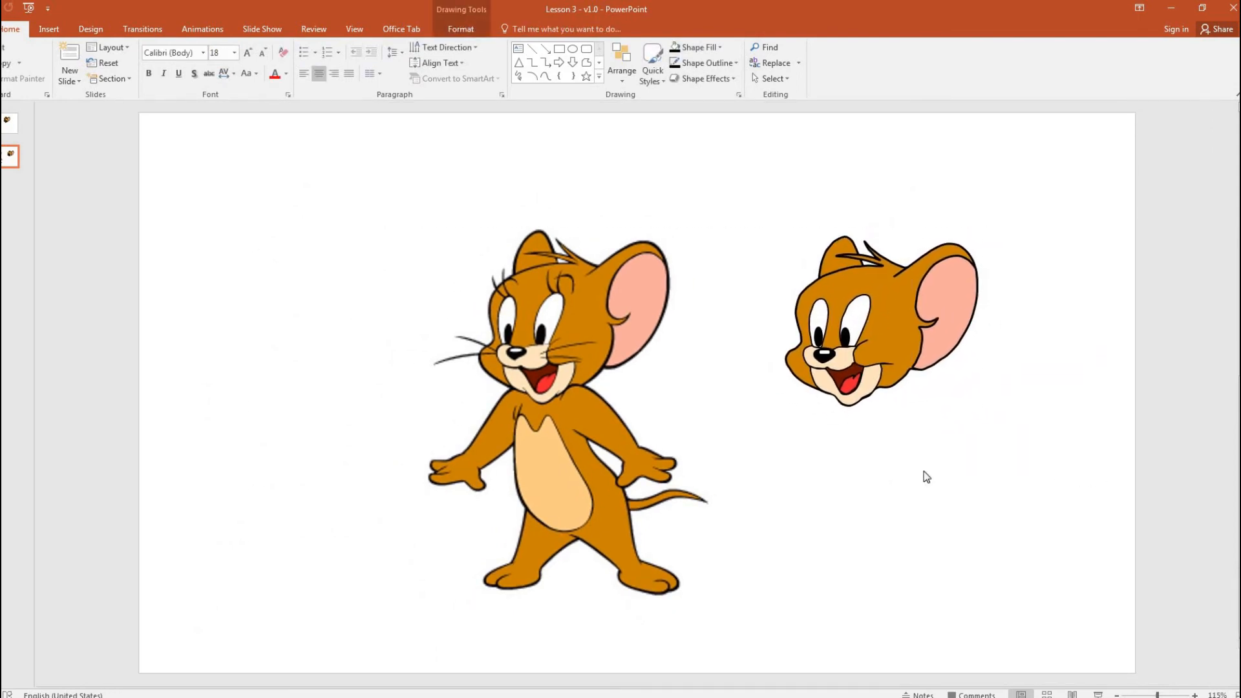
click(910, 519)
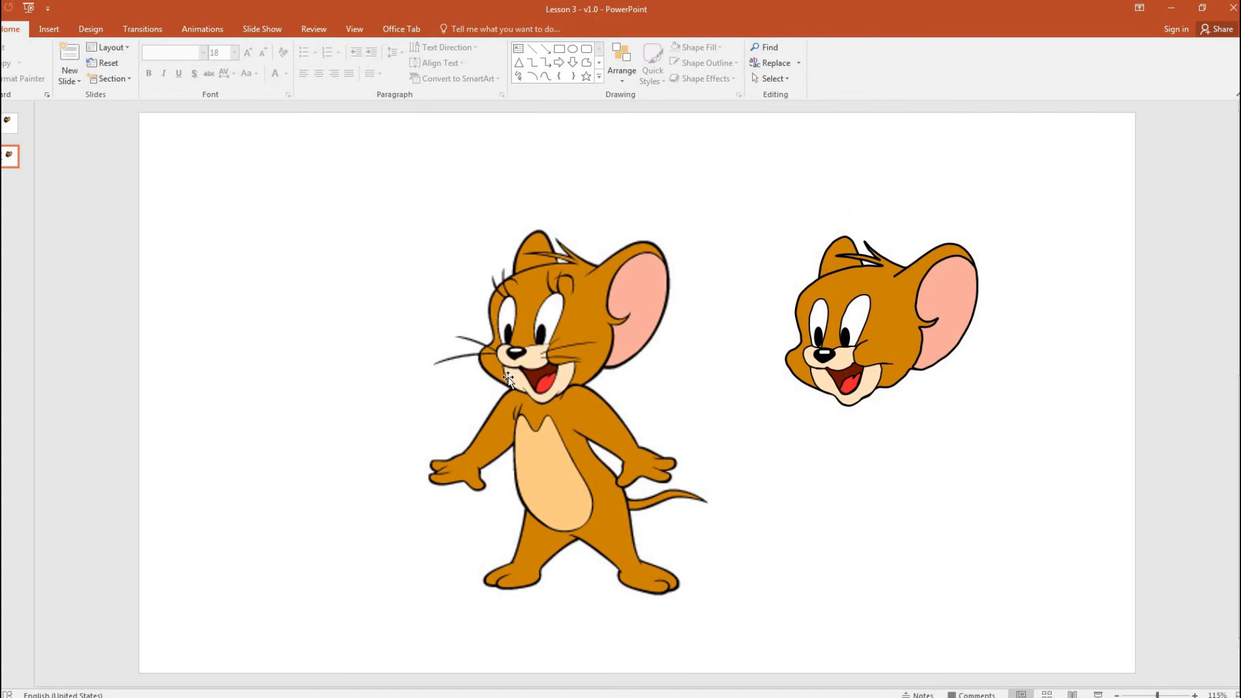
Step: Insert an arc, shorten its curve, and place it as a whisker against the redrawn head's left-hand cheek
click(533, 78)
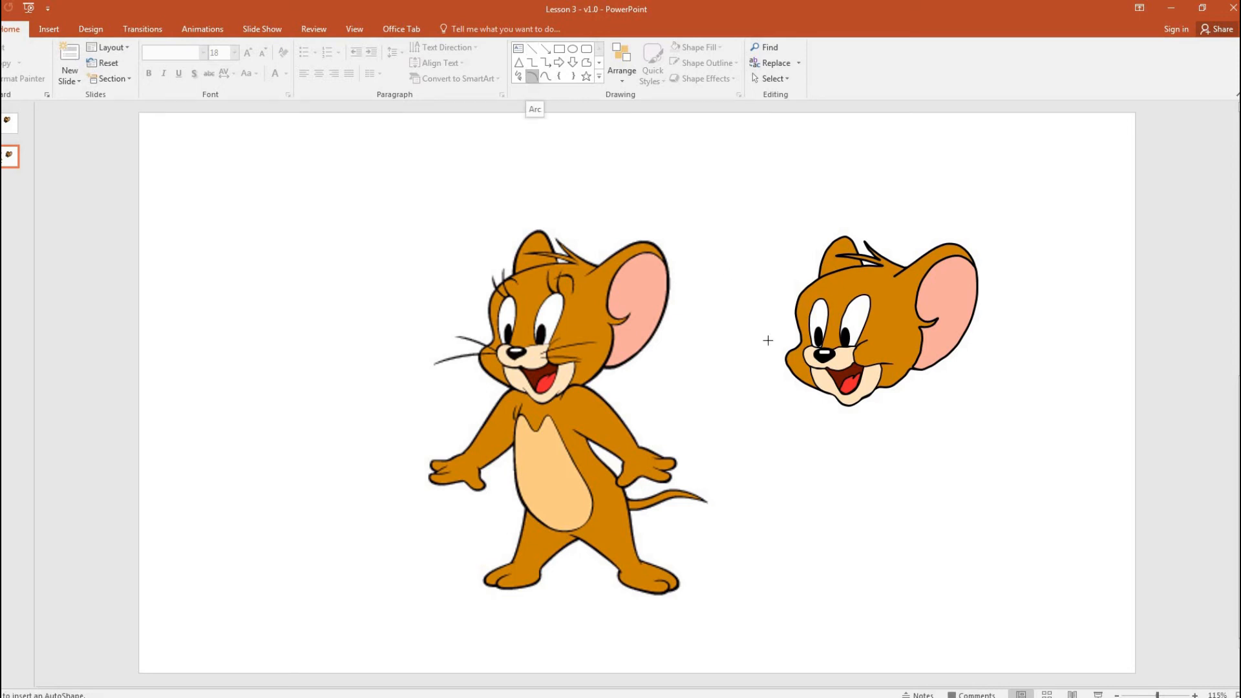
click(751, 354)
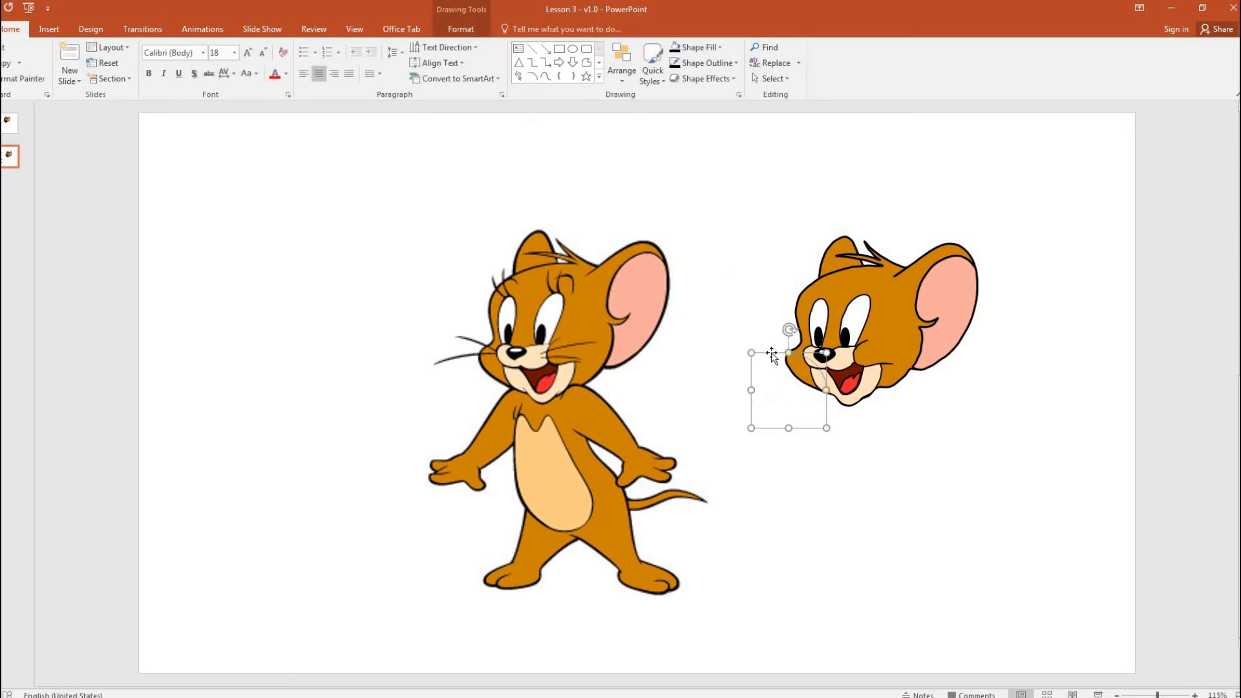
drag(765, 359, 710, 391)
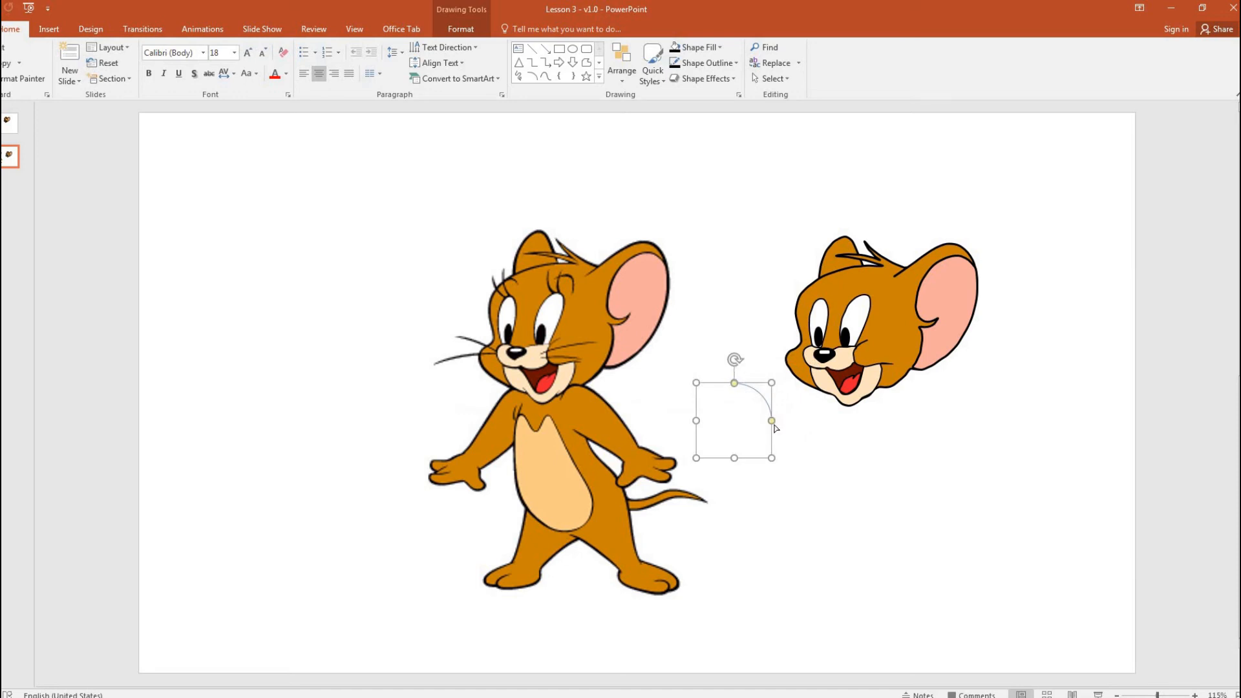
click(776, 399)
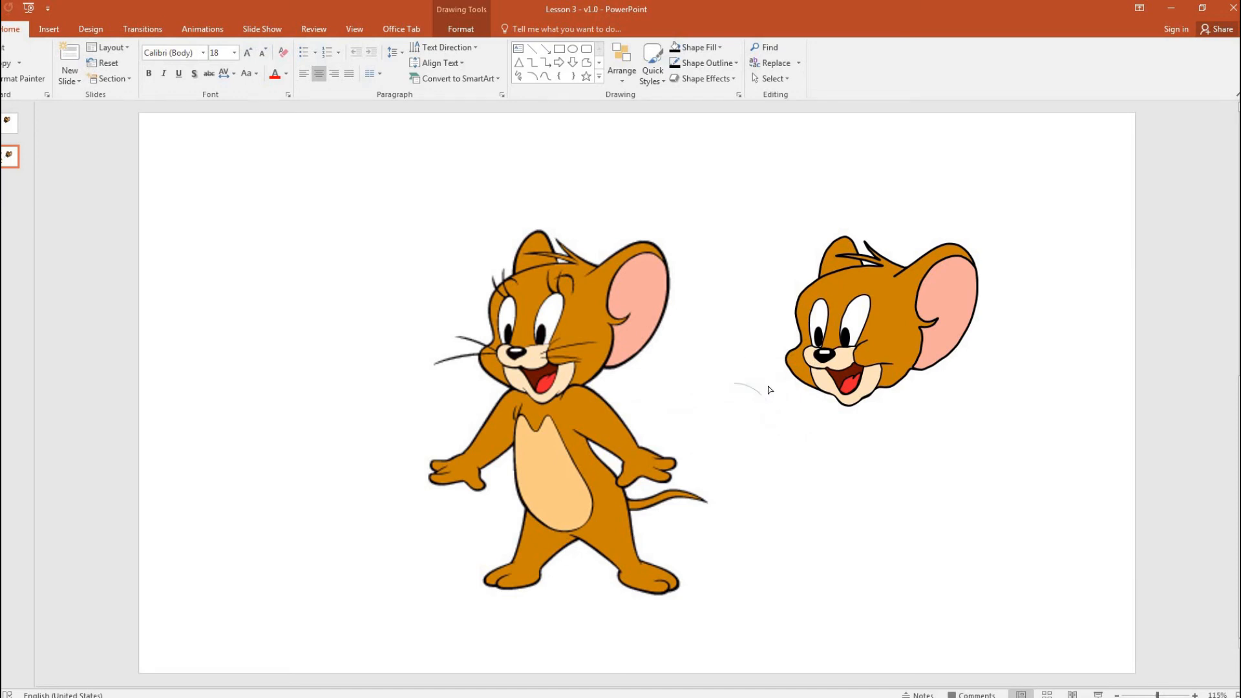
click(755, 393)
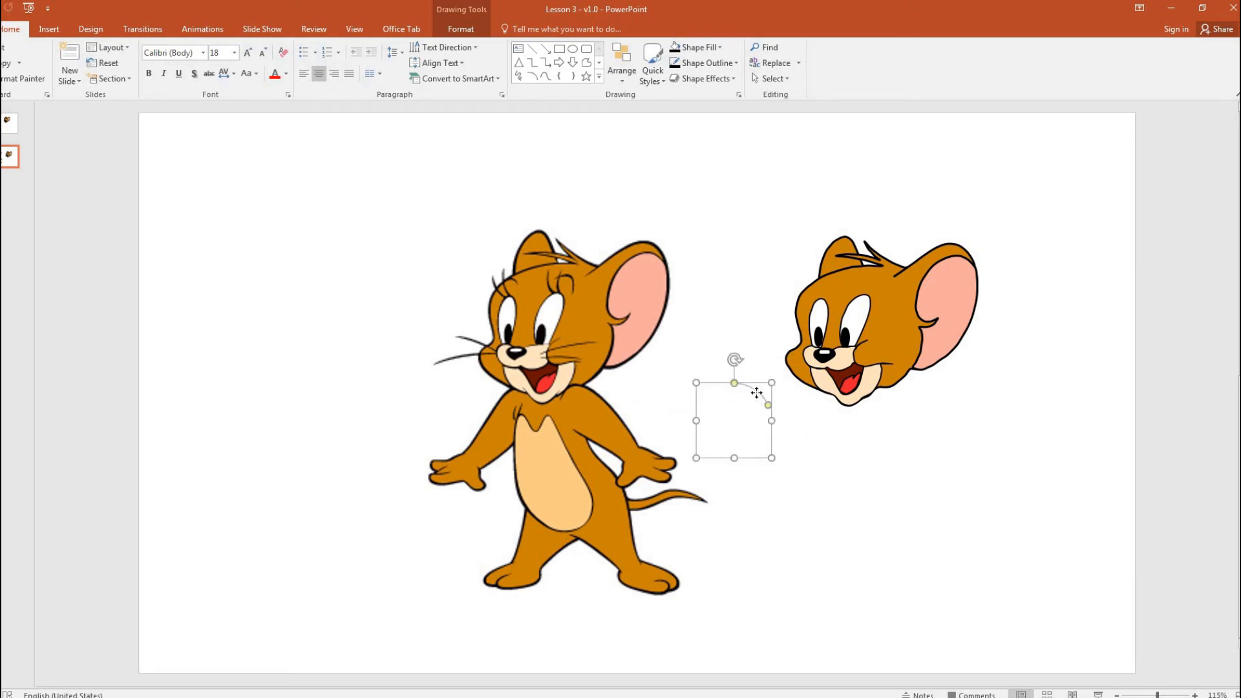
drag(755, 394, 793, 337)
click(793, 338)
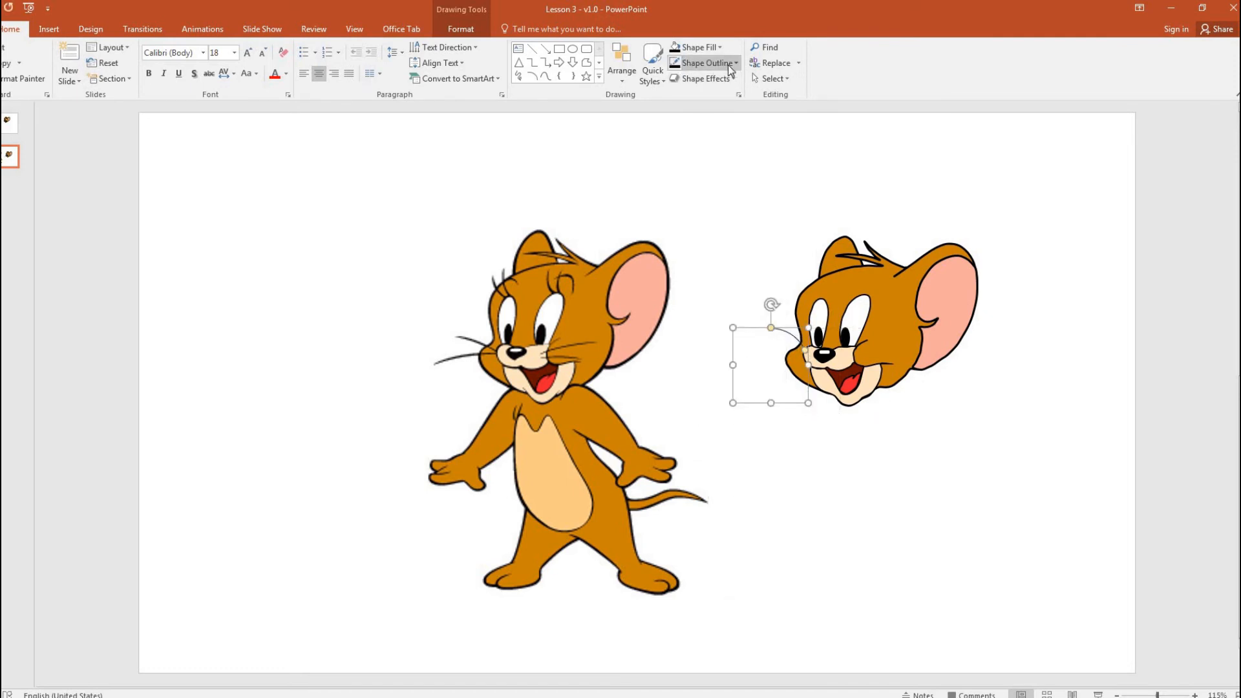
Step: Set the whisker's outline weight to 1½ pt
click(680, 65)
mouse_move(738, 261)
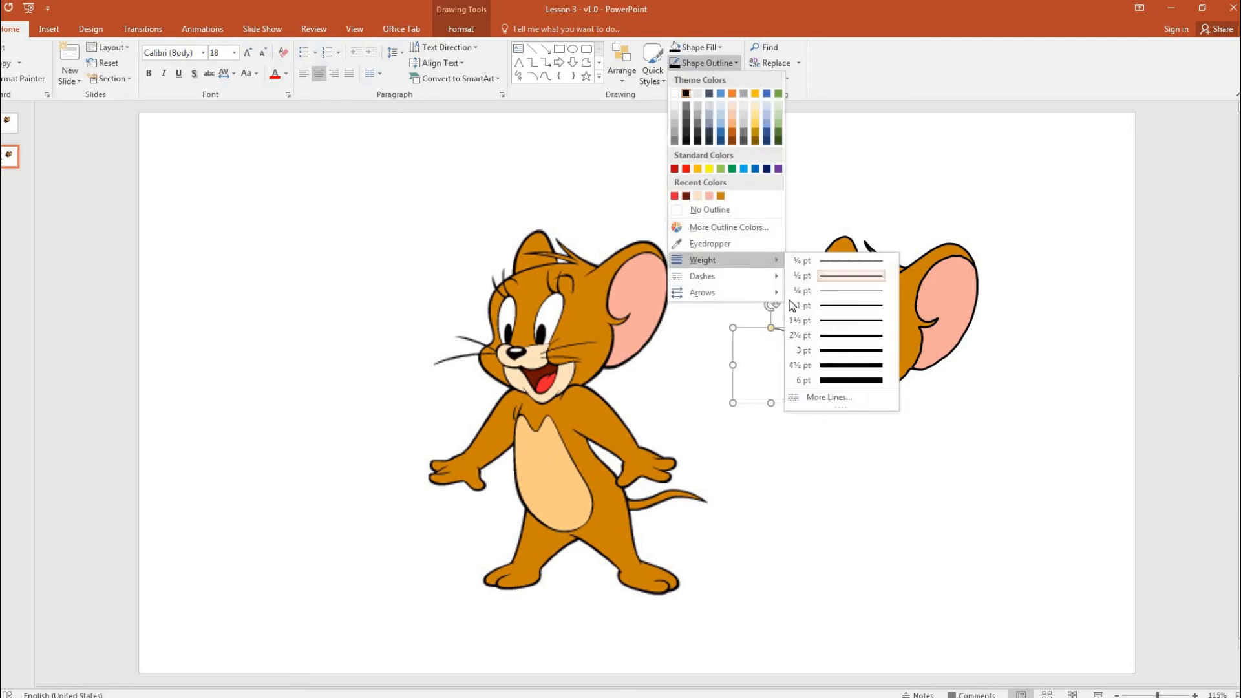
click(830, 321)
click(826, 474)
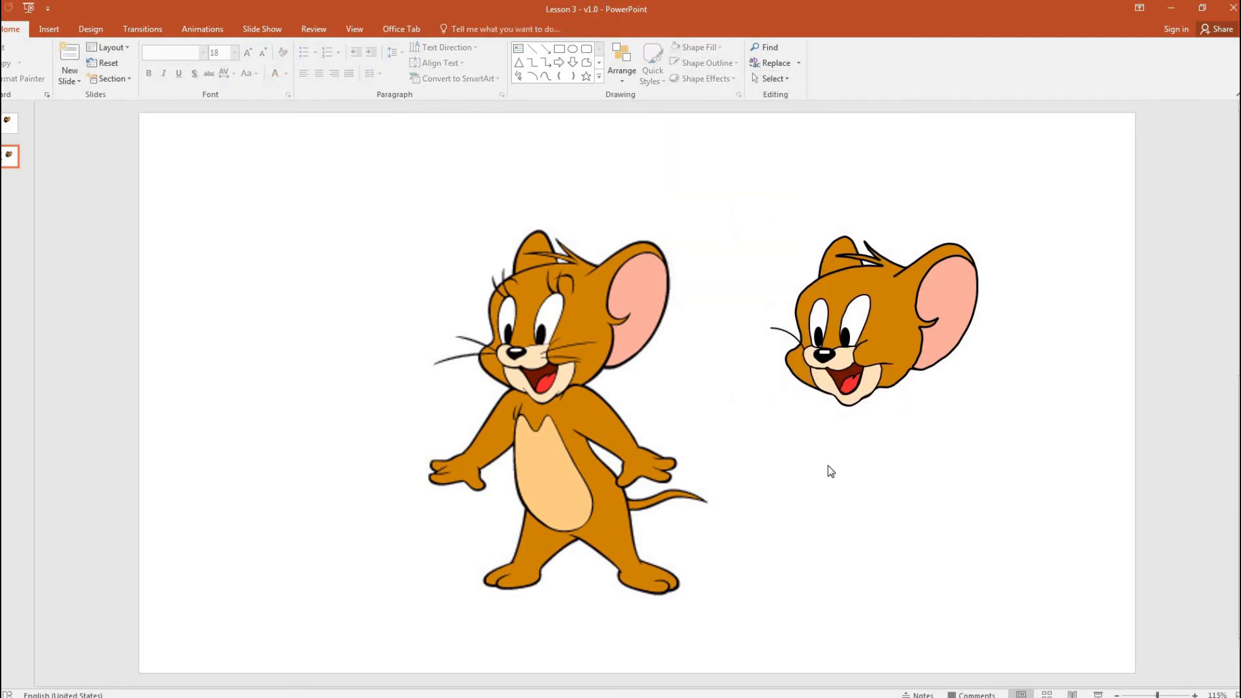
Step: Duplicate the whisker, move the copy below the original, and rotate it so it slopes down away from the cheek
click(793, 338)
key(ctrl+c)
key(ctrl+v)
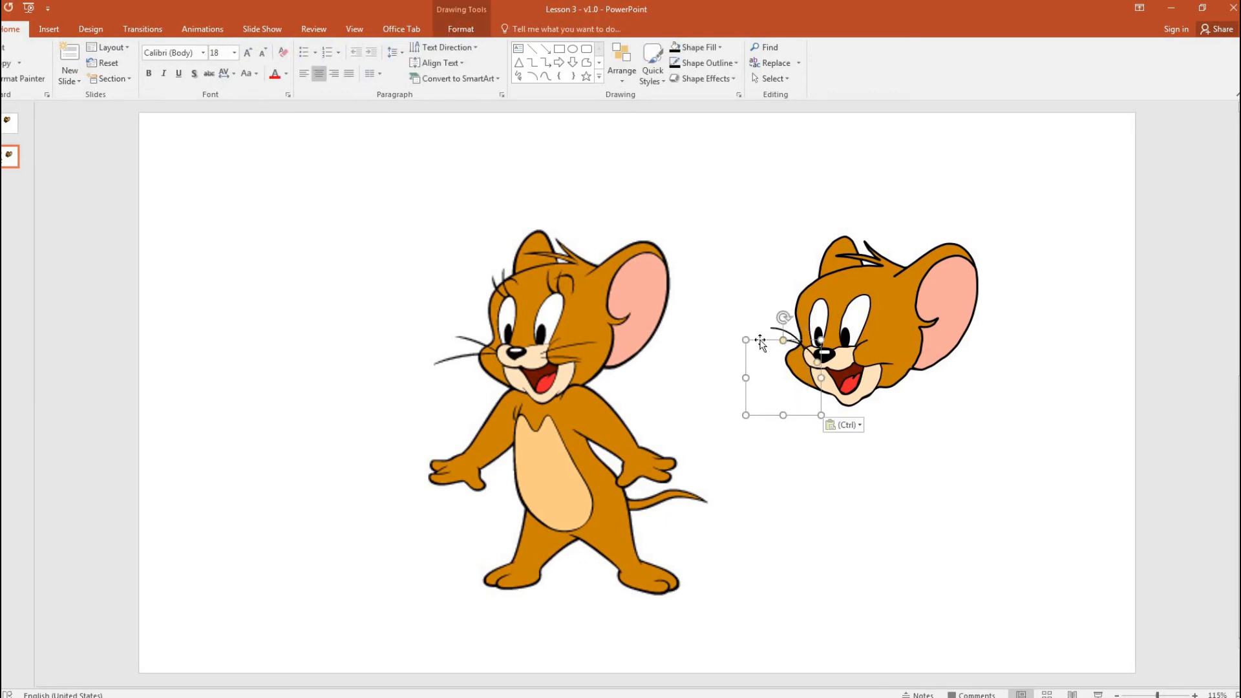
drag(758, 340, 720, 362)
click(748, 372)
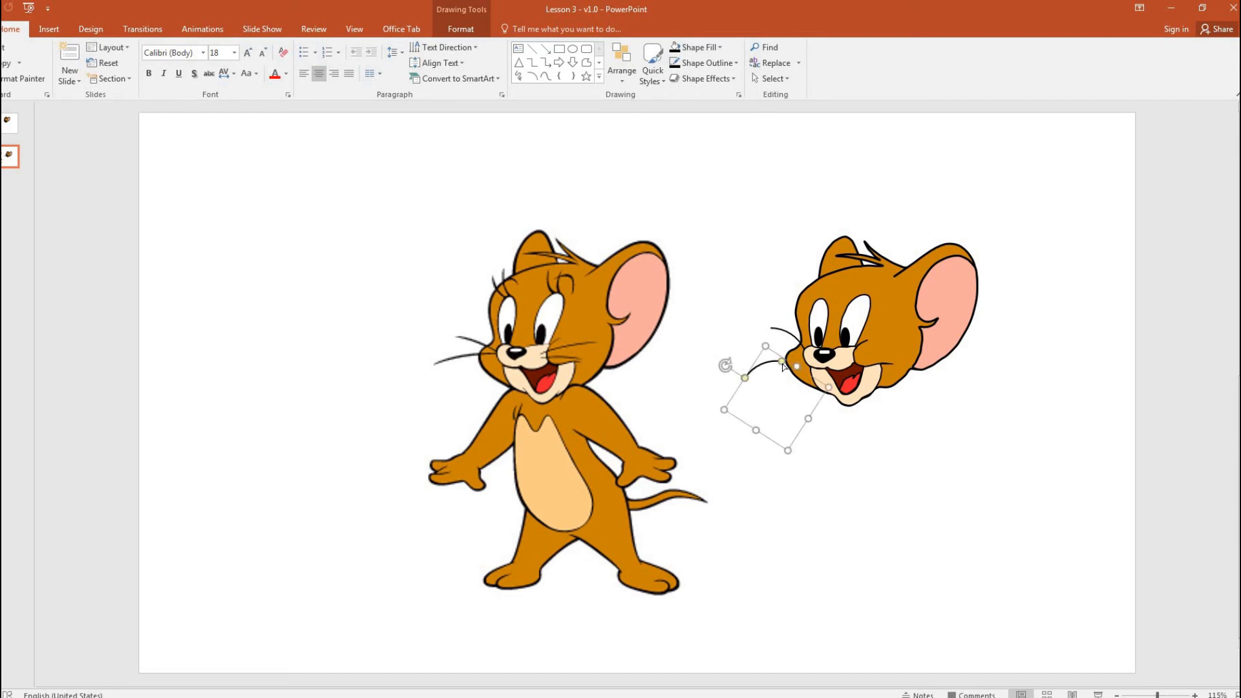
Step: Enlarge the second whisker and adjust its rotation and position so it meets the cheek just beneath the first whisker
drag(829, 387, 861, 372)
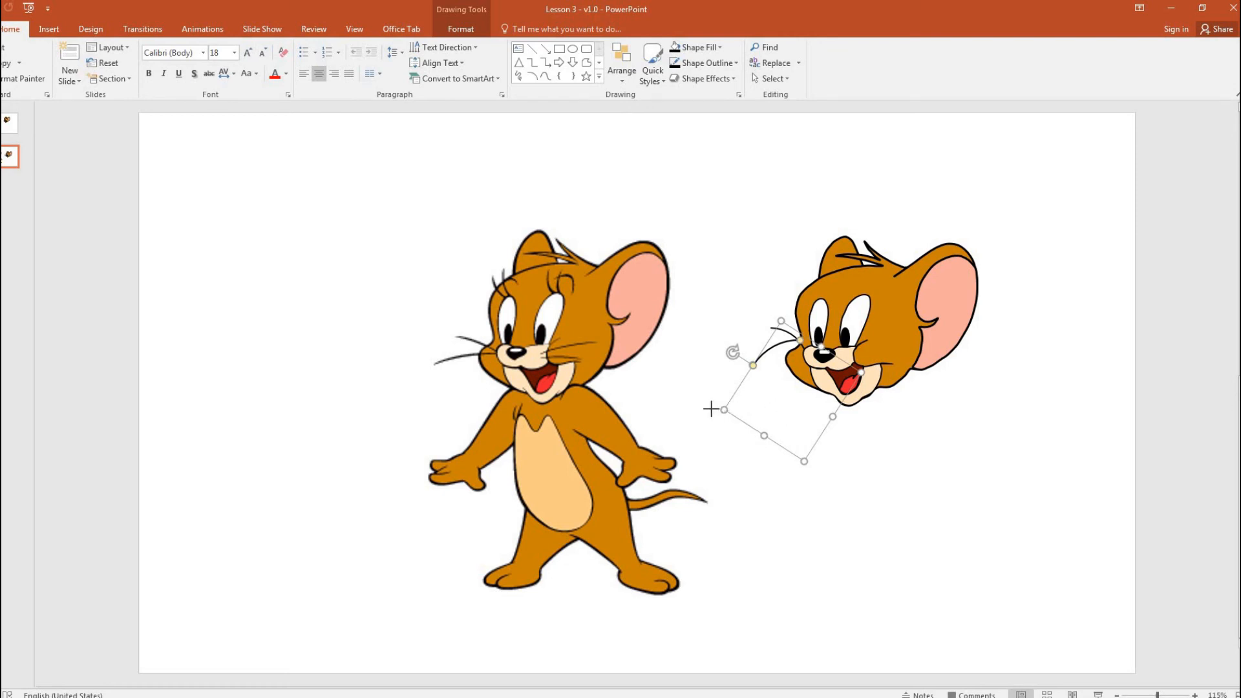
drag(724, 410, 708, 410)
drag(801, 468, 788, 420)
drag(758, 335, 781, 353)
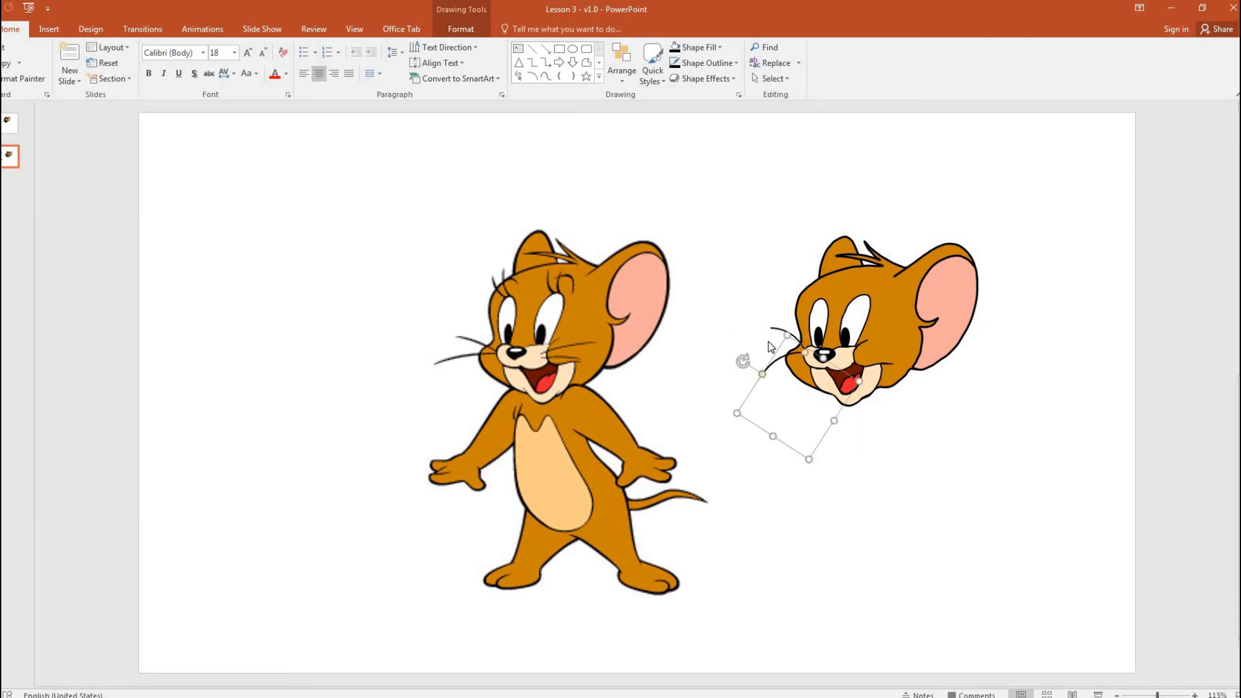
click(747, 351)
click(782, 356)
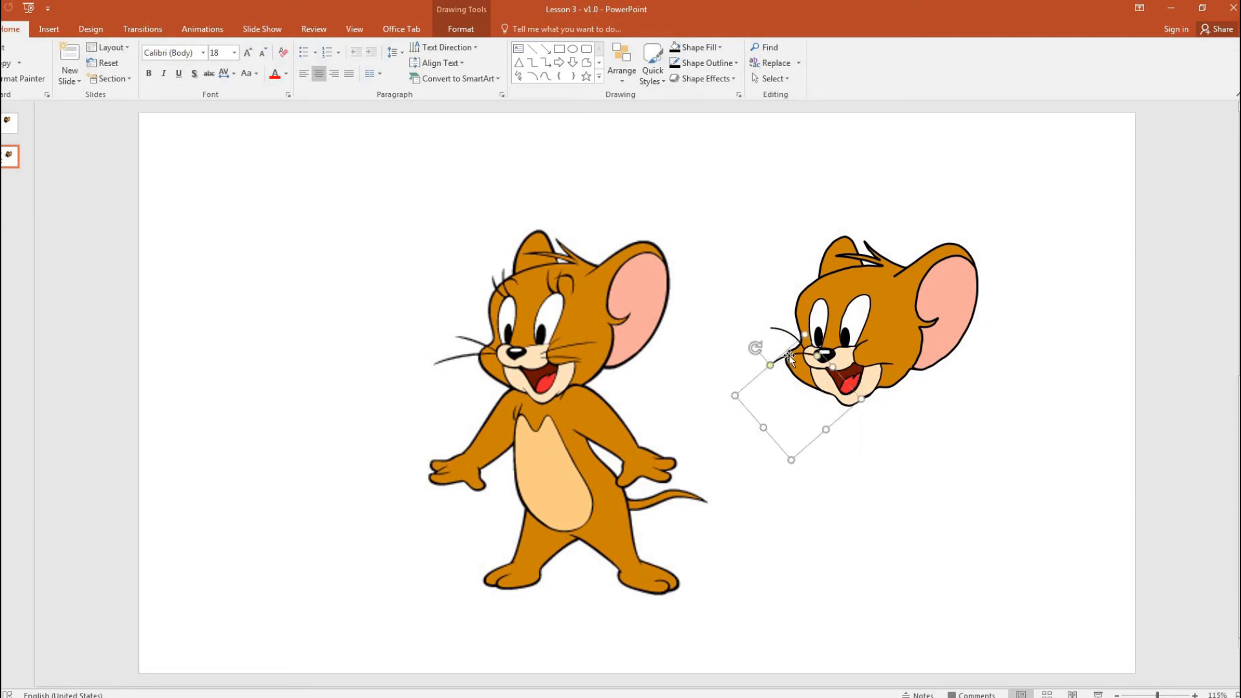
drag(789, 355, 777, 350)
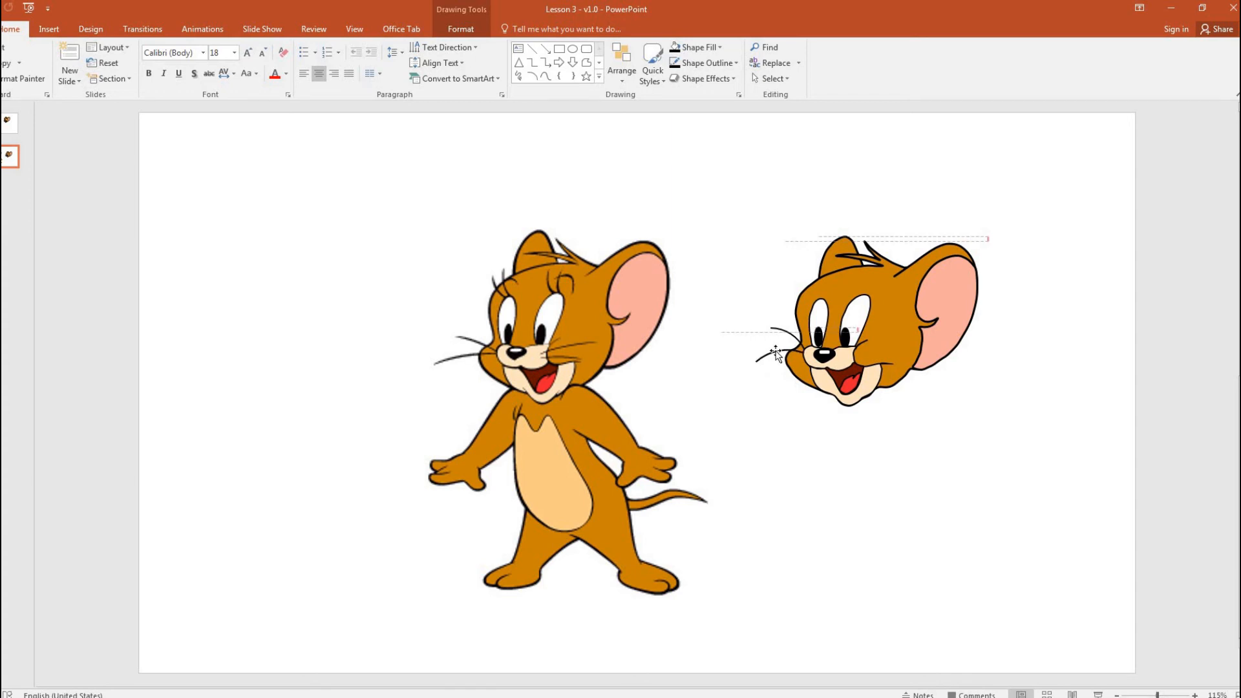
drag(775, 353, 775, 356)
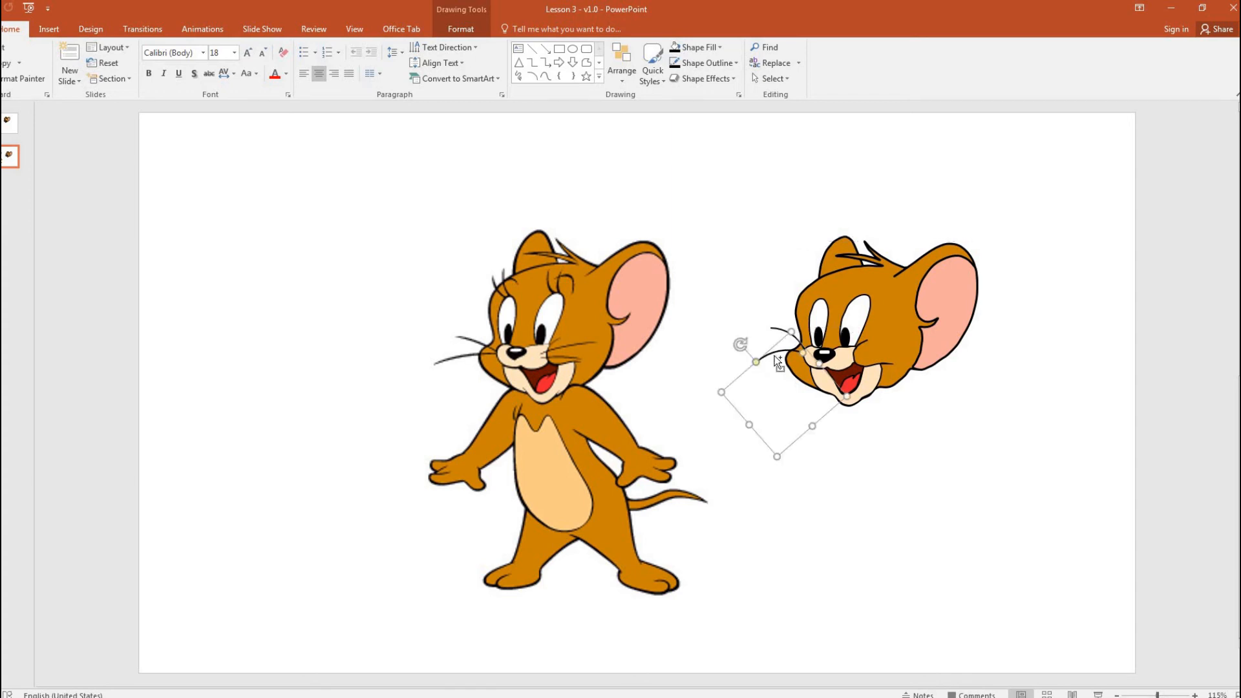
Step: Duplicate the lower whisker twice for the right-hand cheek, placing one copy above and rotating and shortening the other beneath it
key(ctrl+d)
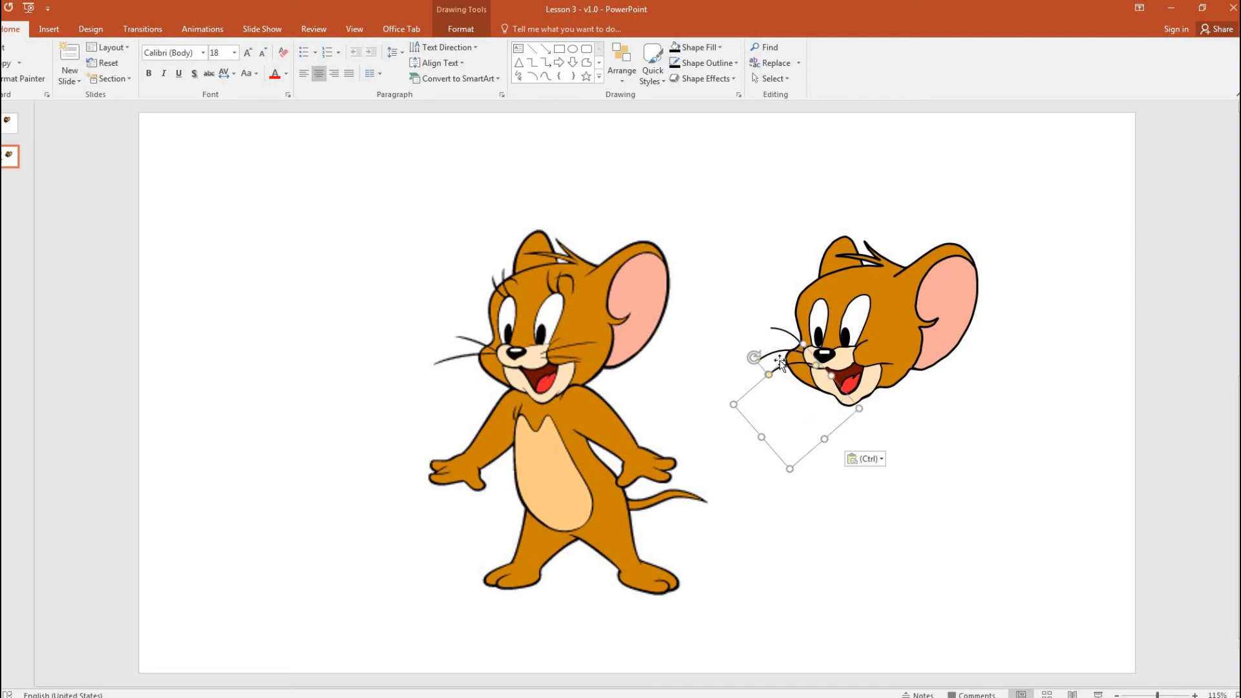
drag(800, 367, 865, 350)
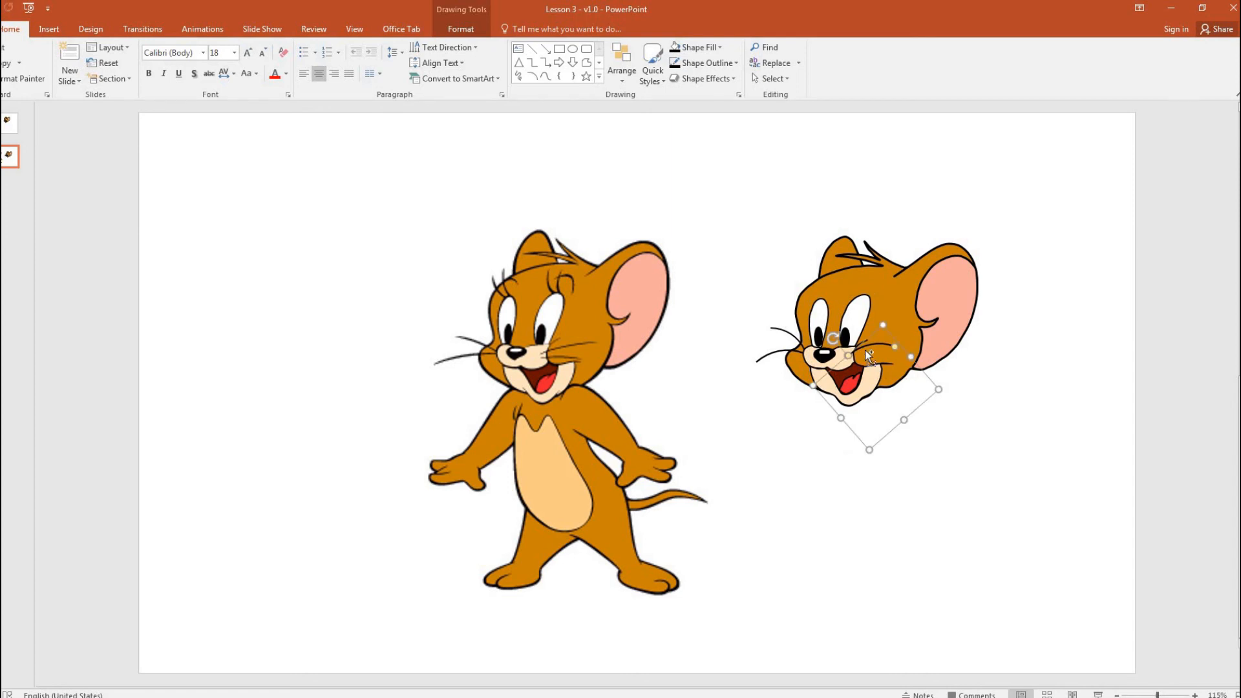
key(ctrl+d)
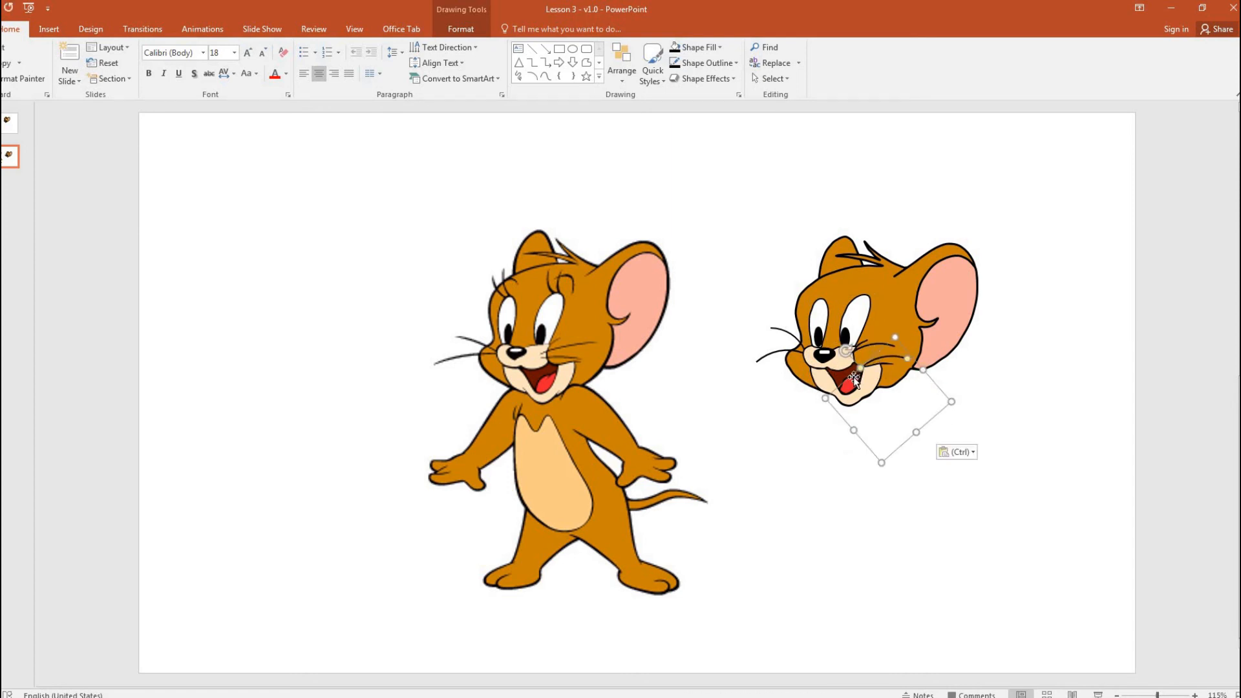
drag(831, 437, 857, 402)
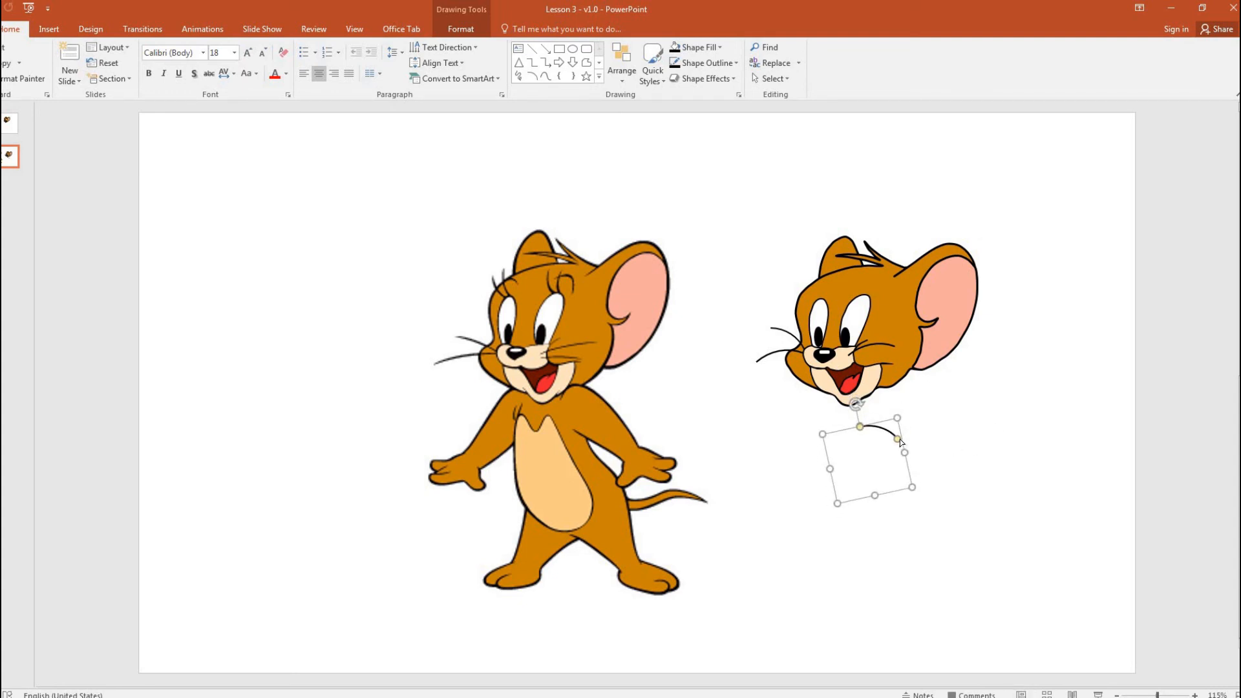
drag(898, 439, 872, 356)
click(843, 548)
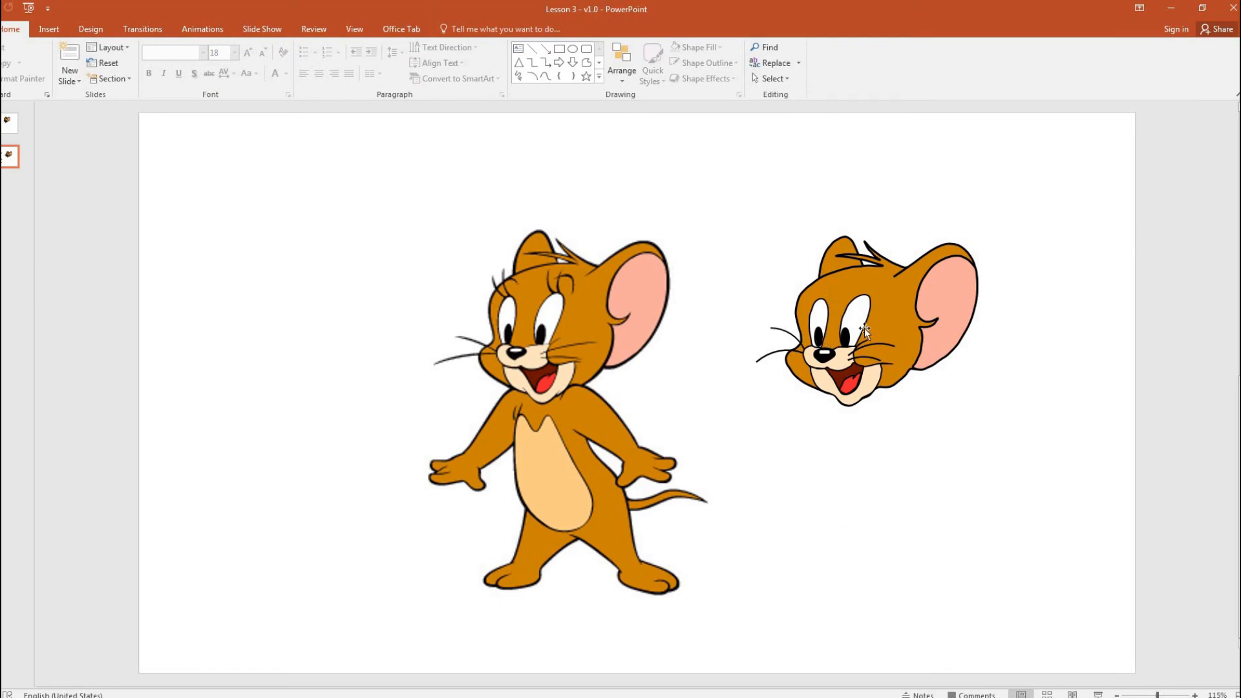
key(ctrl+v)
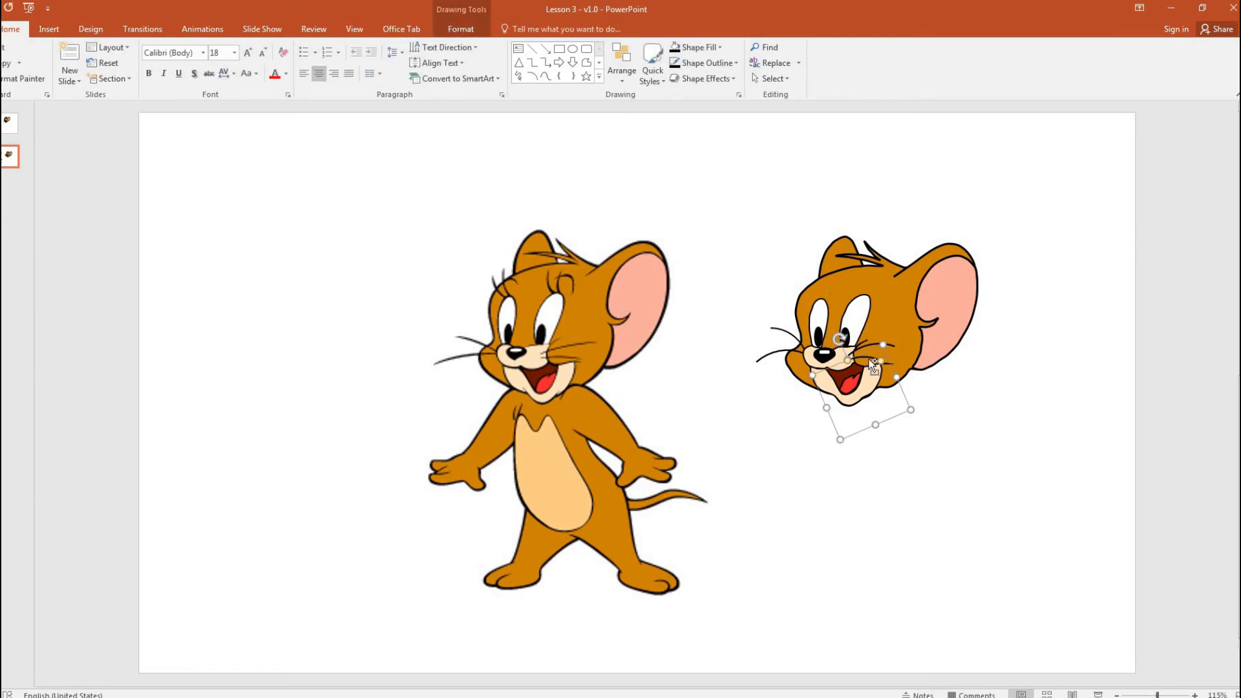
drag(881, 373, 874, 290)
key(ctrl+z)
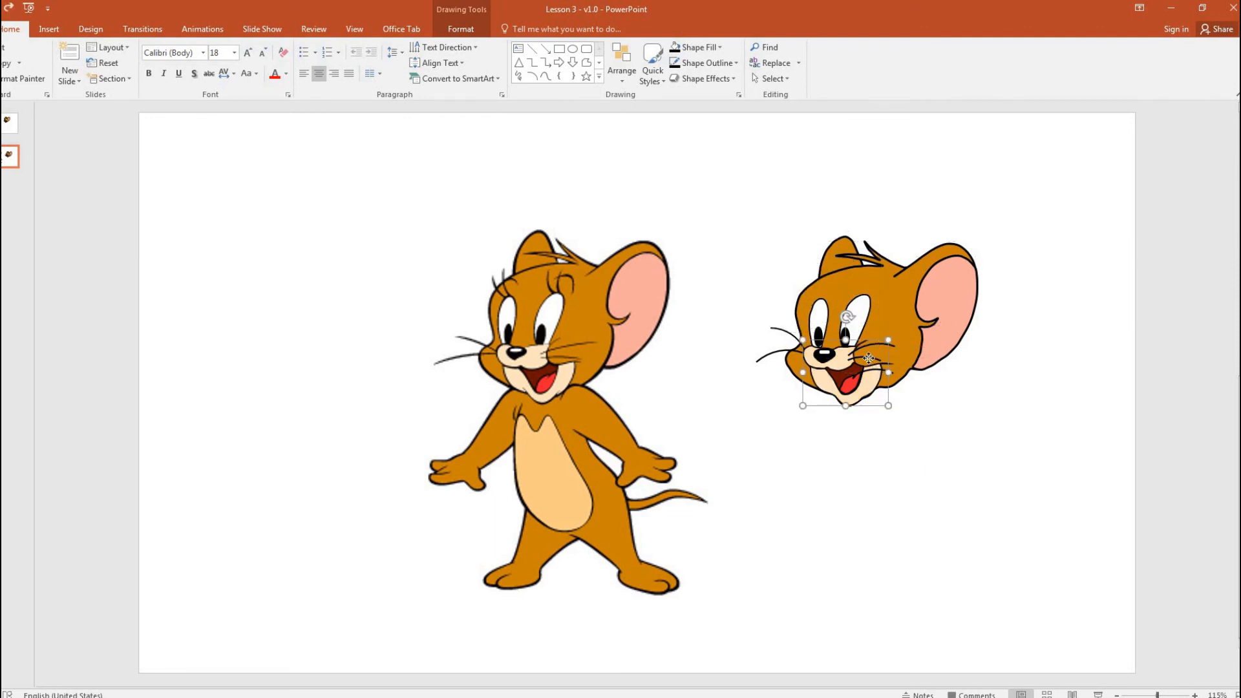
Step: Make two copies of the short lower whisker on the right-hand cheek and place both on the blank area below the head
click(868, 358)
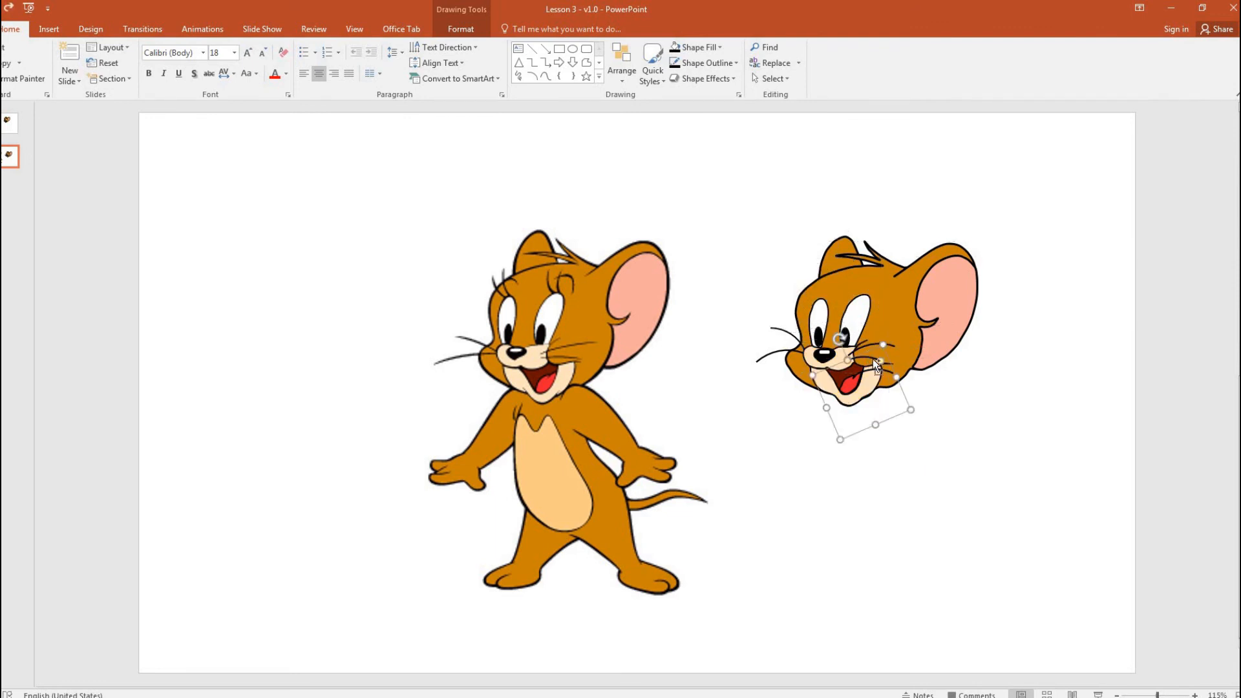
key(ctrl+v)
drag(899, 403, 858, 484)
click(884, 371)
drag(884, 371, 989, 440)
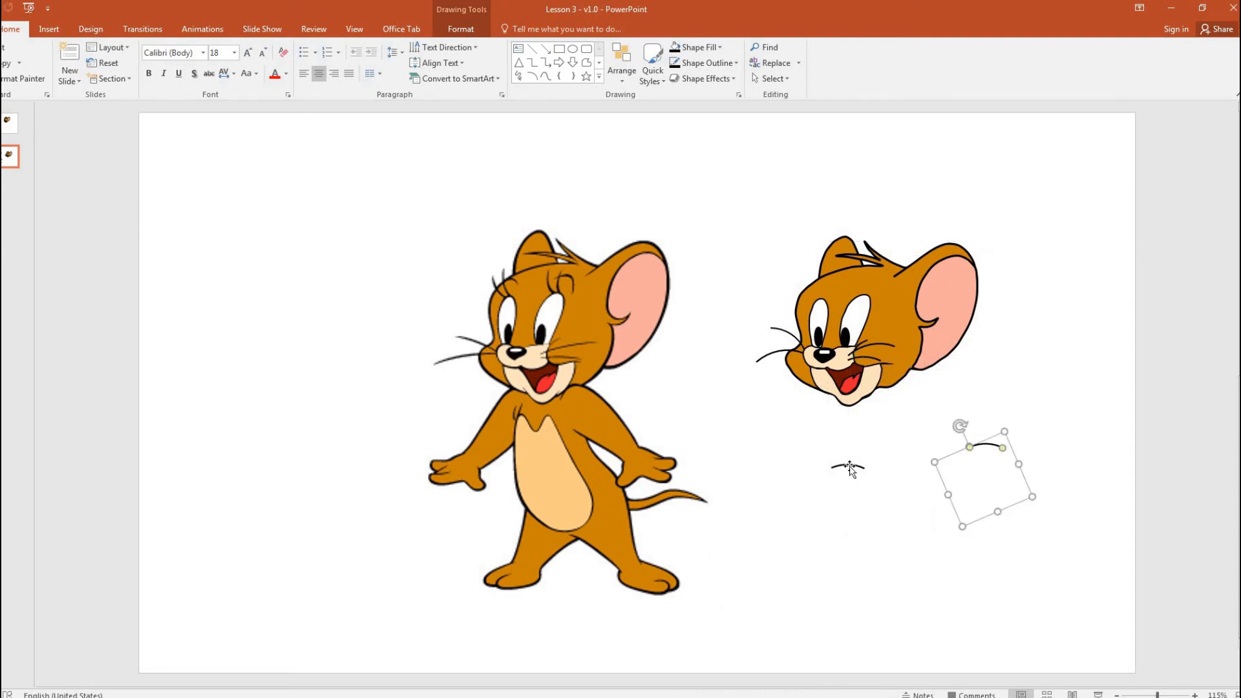
Step: Rotate one spare whisker copy upright, place it above the right-hand eye as an eyelash, and duplicate it beside the first
mouse_move(851, 468)
mouse_down()
mouse_move(860, 293)
mouse_move(824, 276)
mouse_move(775, 449)
mouse_move(836, 485)
mouse_up()
click(876, 363)
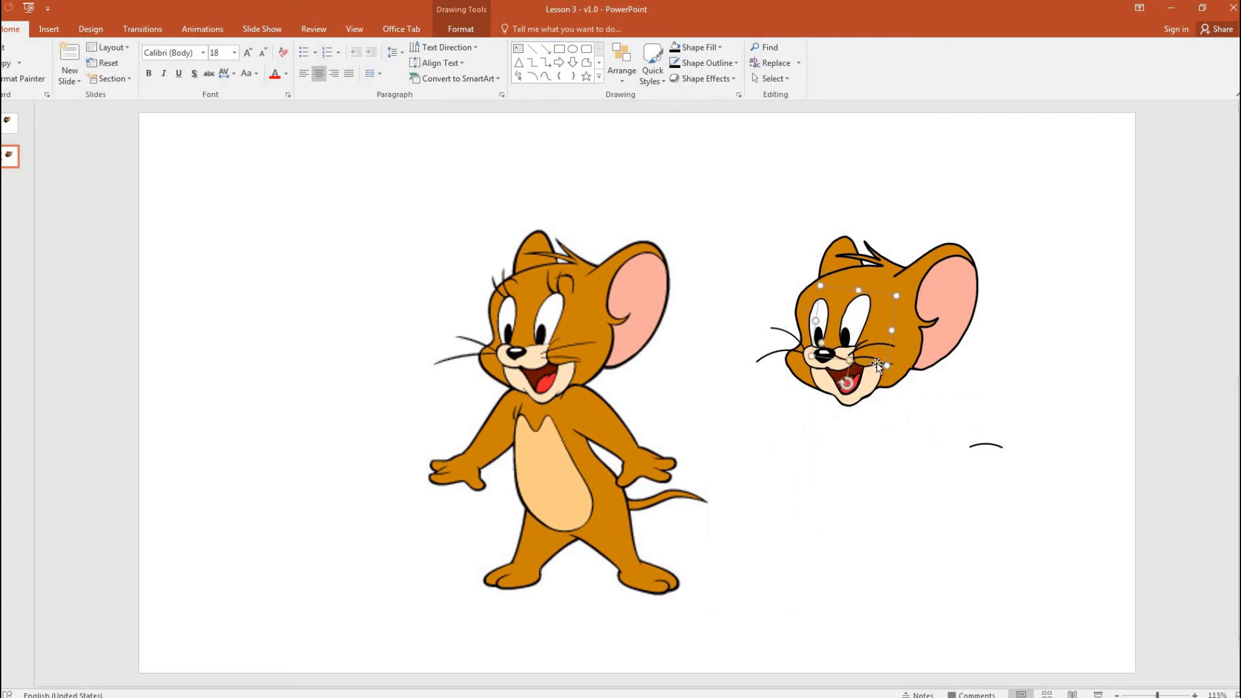
drag(892, 347, 901, 285)
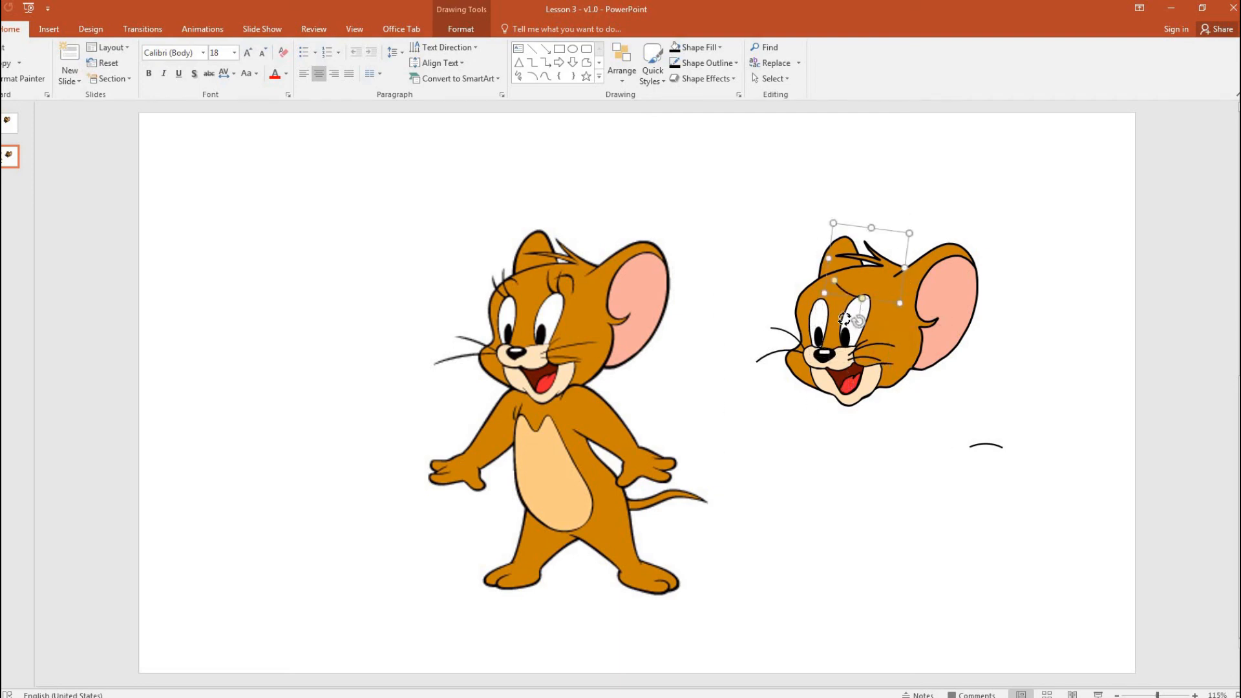
drag(857, 324, 821, 300)
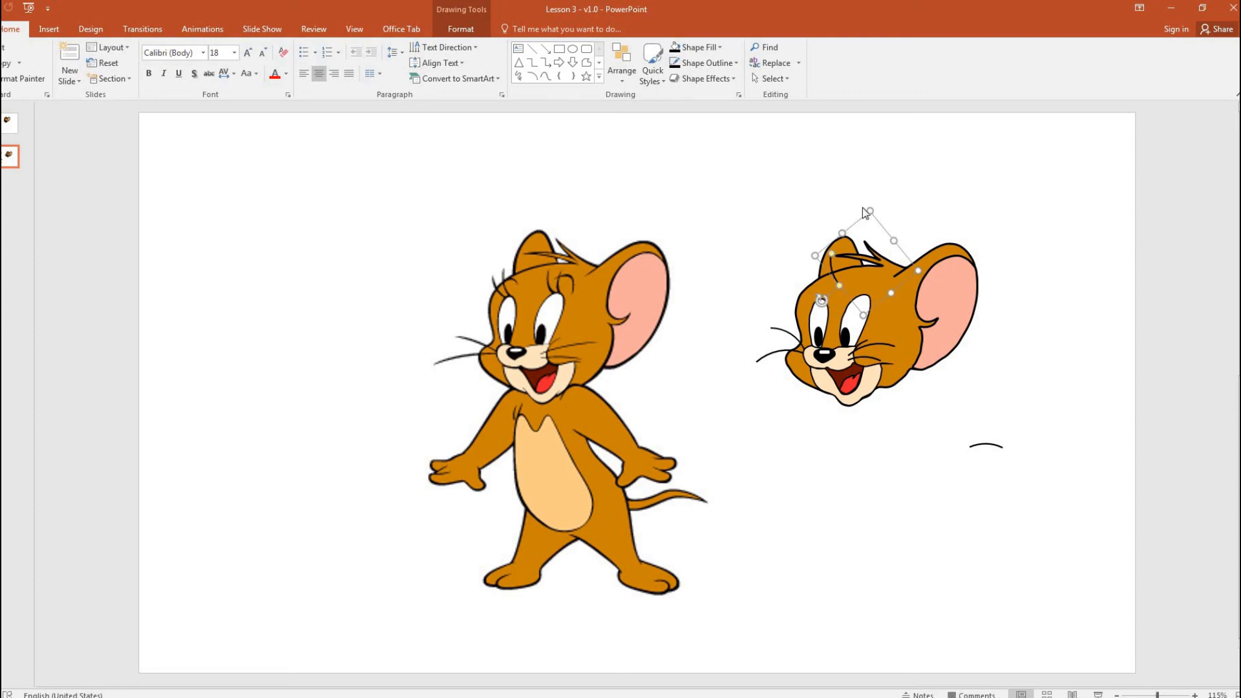
drag(867, 213, 861, 285)
key(ctrl+v)
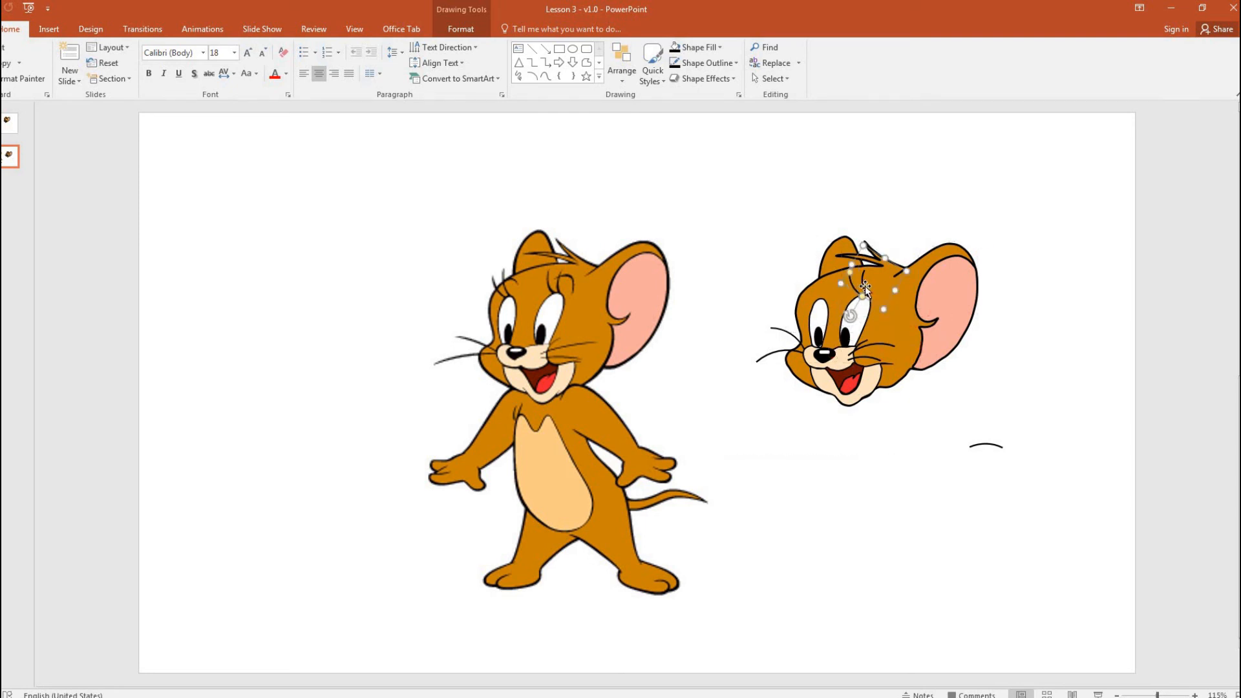
Step: Copy the two eyelashes above the right-hand eye and position the copies above the left-hand eye
shift+click(864, 286)
key(ctrl+c)
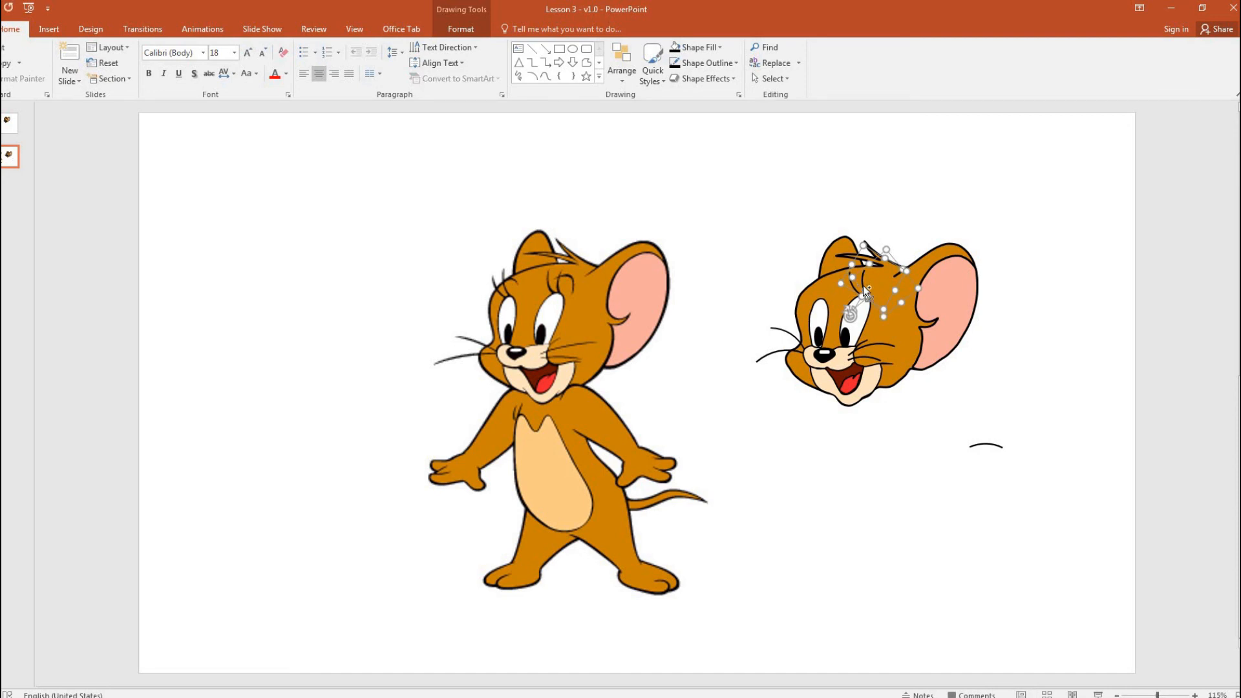
key(ctrl+v)
drag(867, 297, 817, 291)
click(759, 318)
click(817, 293)
key(ctrl+z)
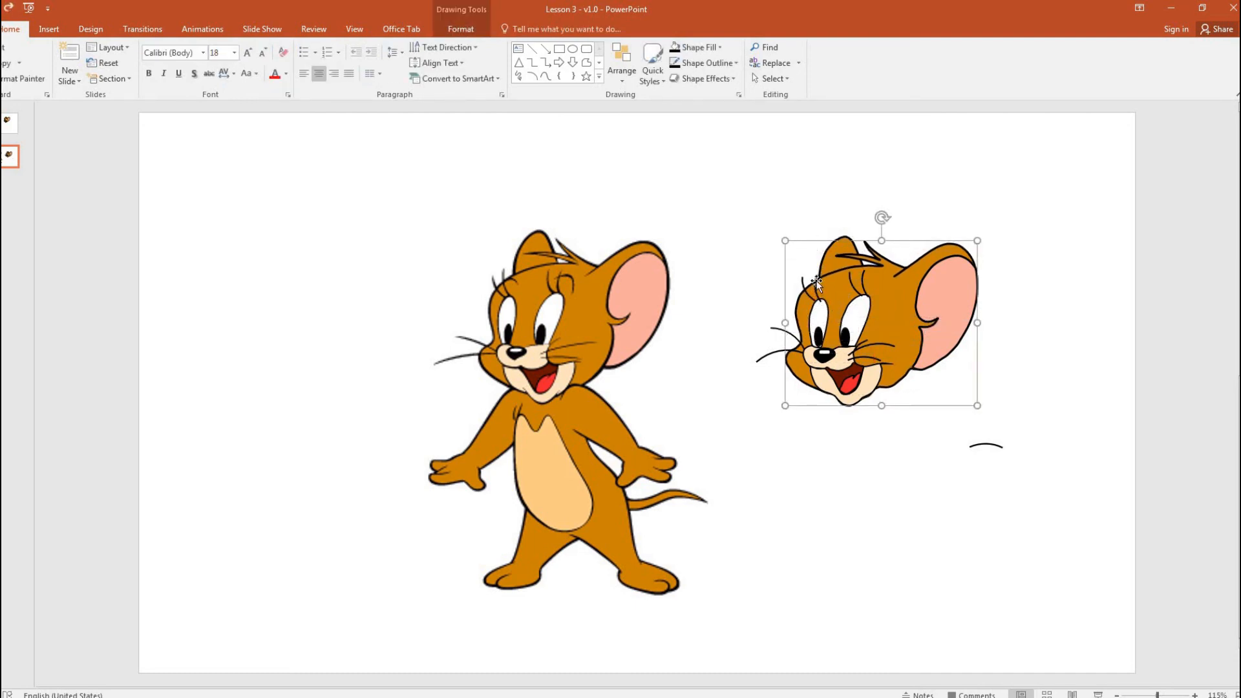
click(816, 281)
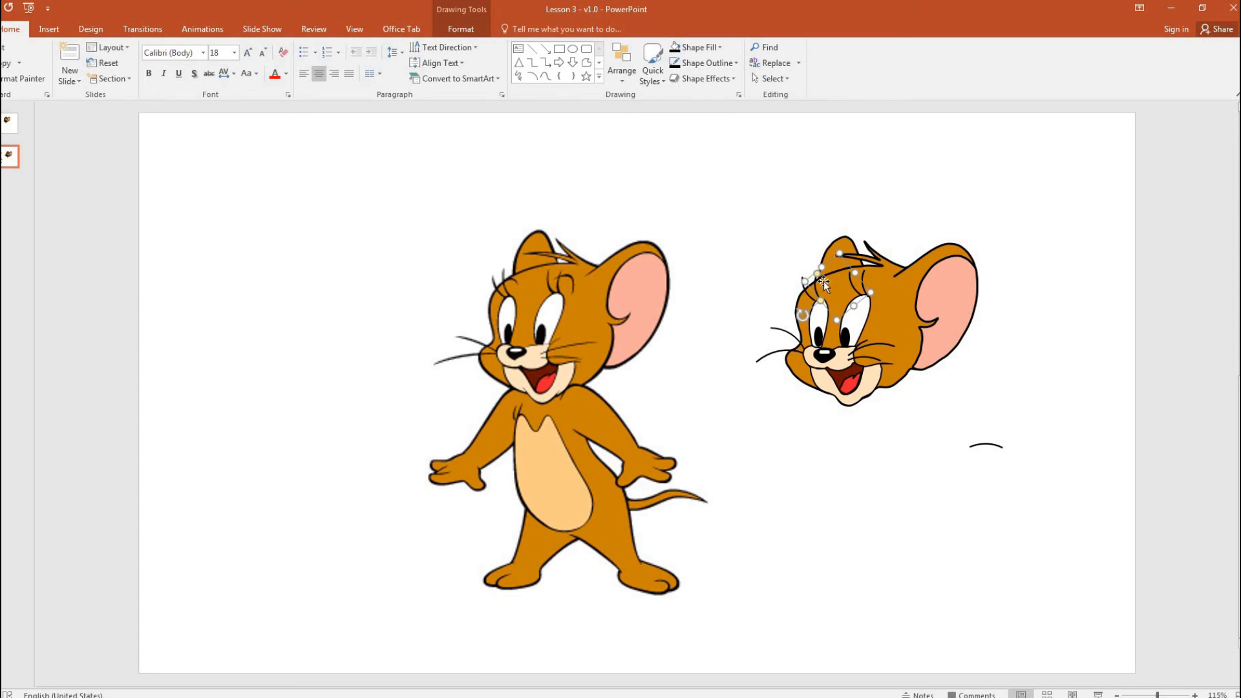
click(808, 475)
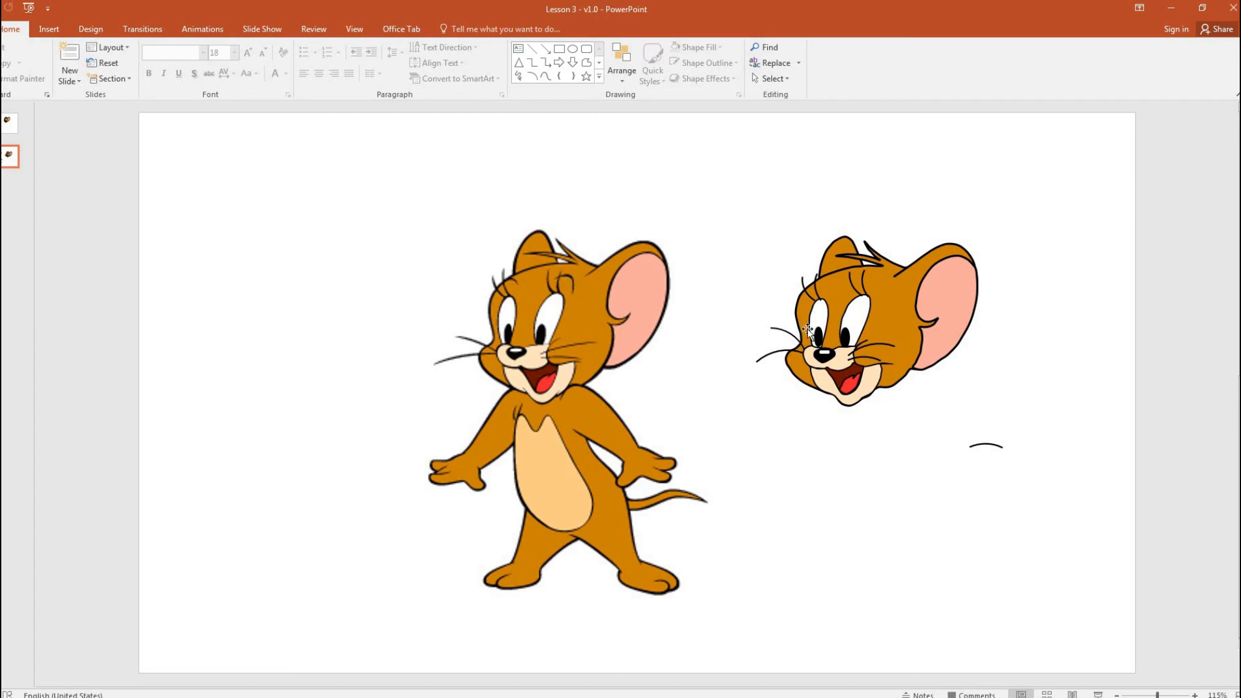
Step: Copy the spare arc, shrink it into a small curve, and place one such curve beside the eyelashes above each eye
click(989, 449)
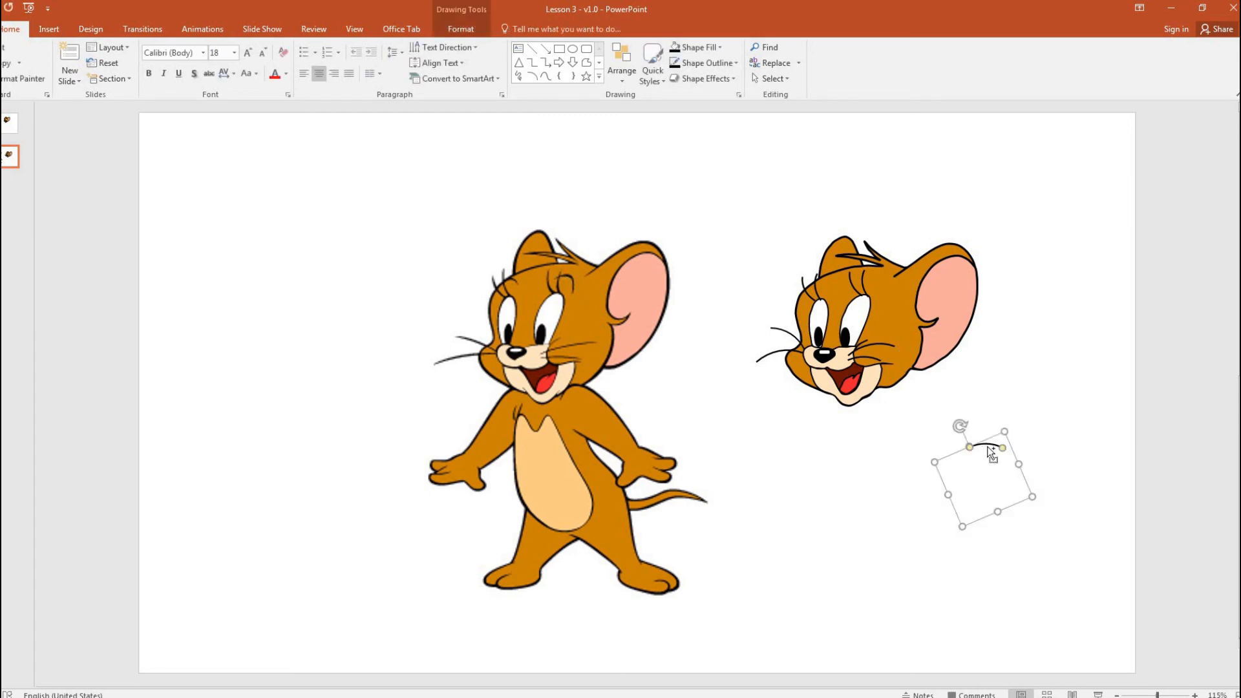
key(ctrl+v)
drag(997, 455, 875, 279)
drag(923, 331, 1028, 362)
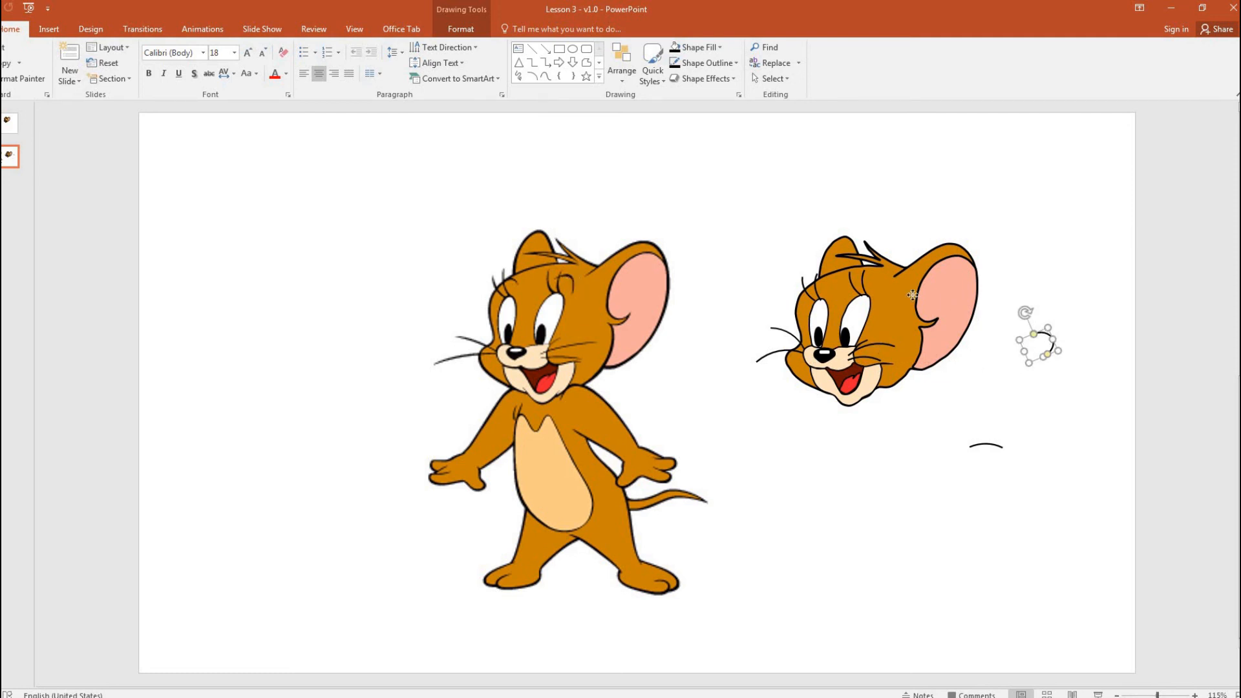
drag(1042, 336, 828, 293)
key(ctrl+c)
key(ctrl+v)
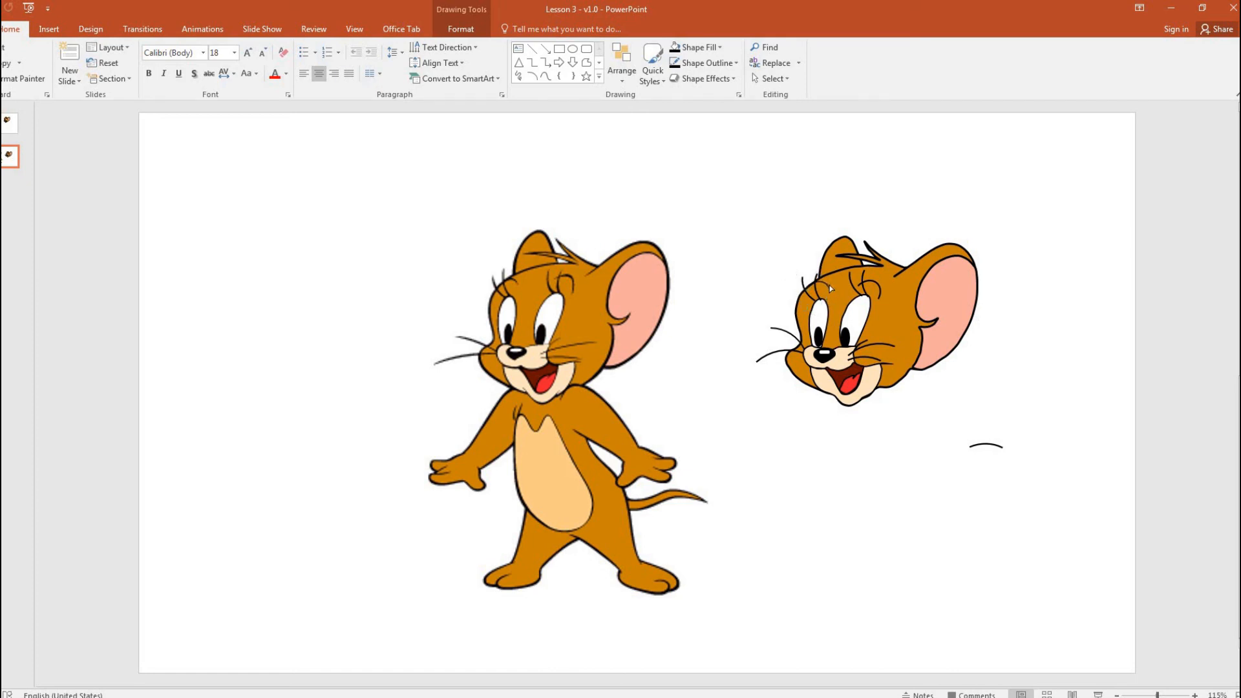
click(1106, 388)
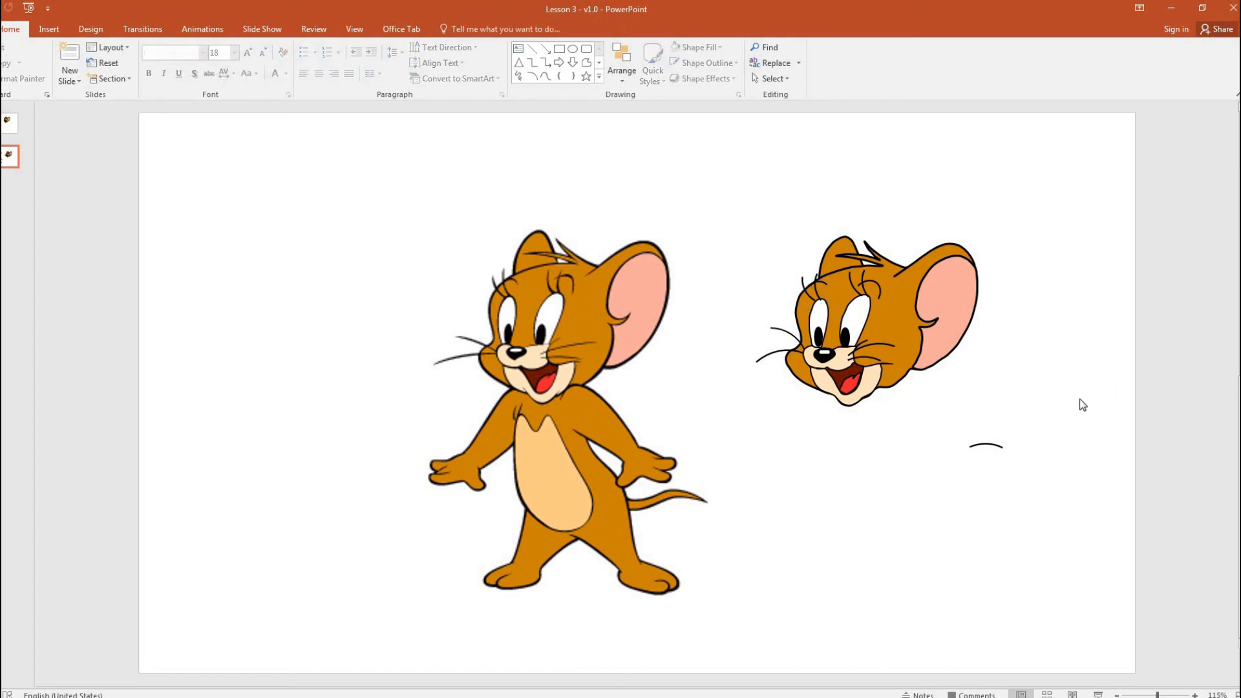
Step: Delete the spare arc from the blank area below the redrawn head
drag(1033, 443, 729, 149)
click(919, 468)
click(976, 452)
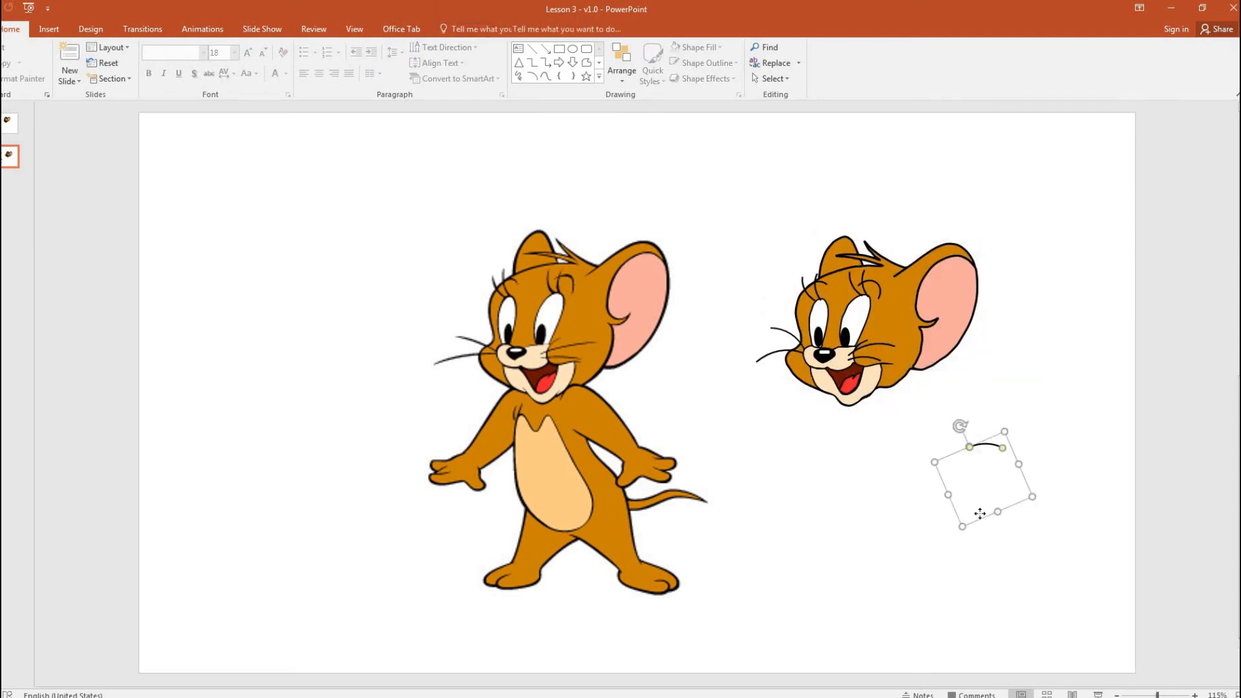
drag(976, 453, 977, 524)
key(Delete)
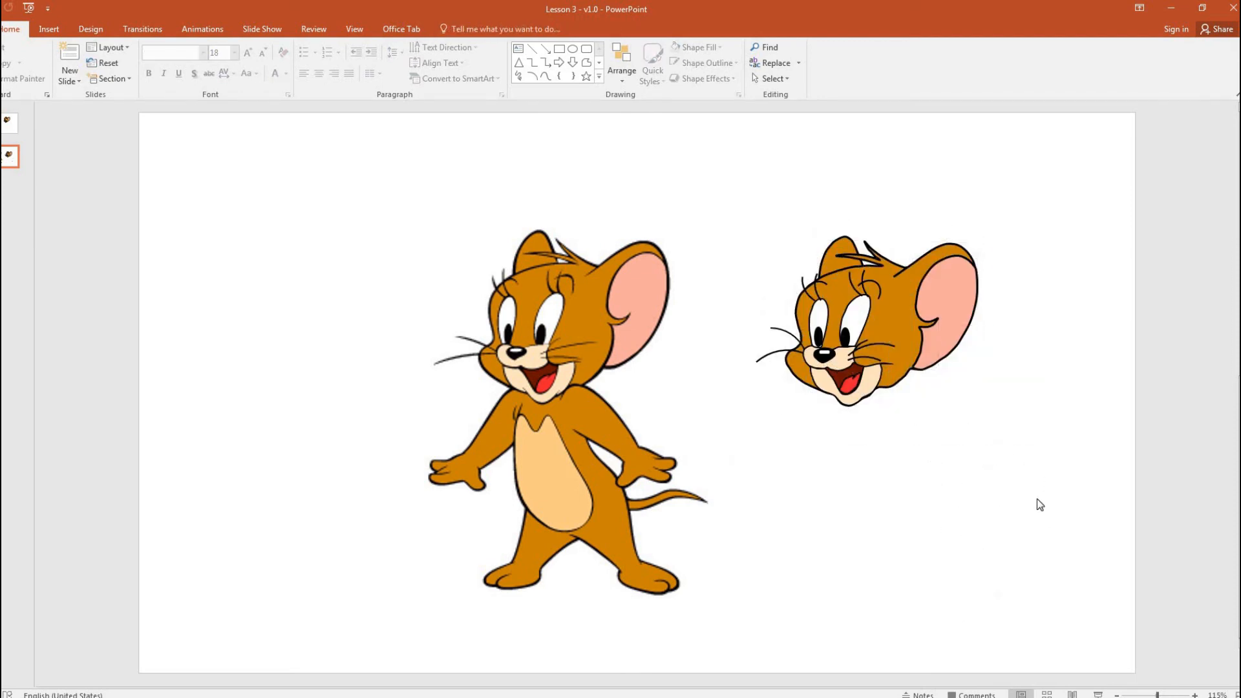
drag(1037, 500, 742, 149)
click(572, 300)
click(824, 336)
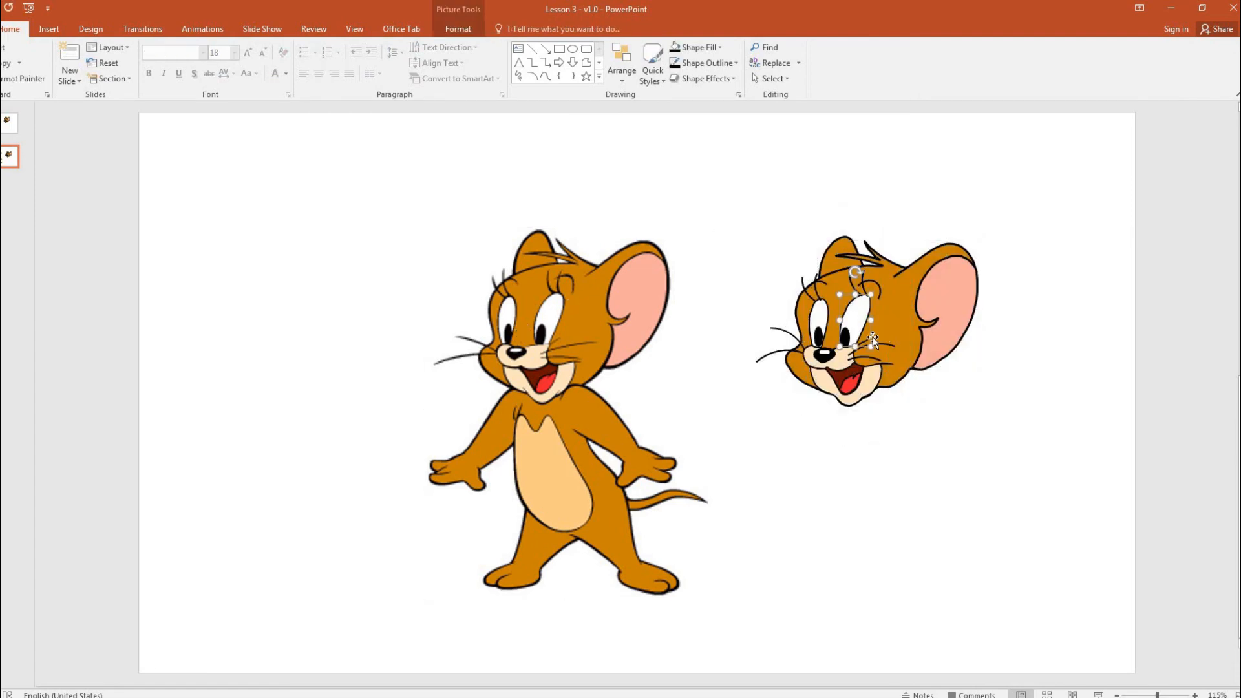
click(980, 542)
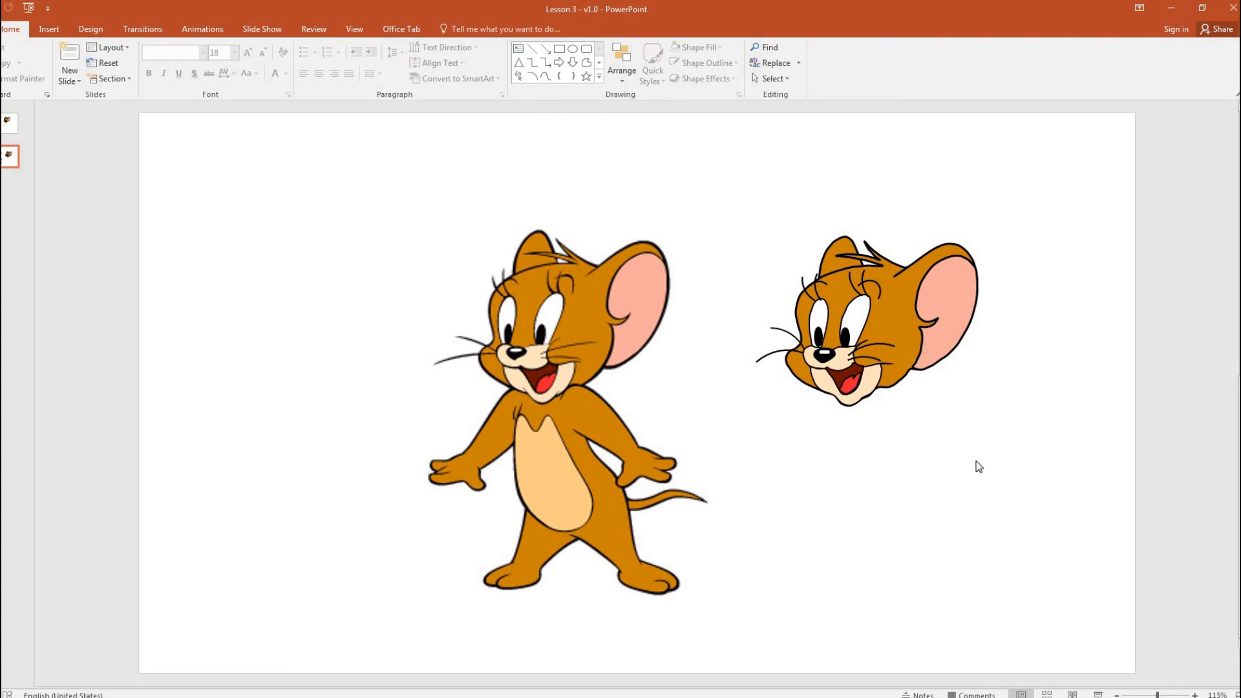
mouse_move(1029, 470)
mouse_down()
mouse_move(799, 189)
mouse_move(677, 173)
mouse_up()
key(Escape)
Step: Move the head, inner ear and muzzle shapes apart to show the separate pieces, and undo the moves
drag(880, 301, 820, 194)
drag(945, 277, 1019, 358)
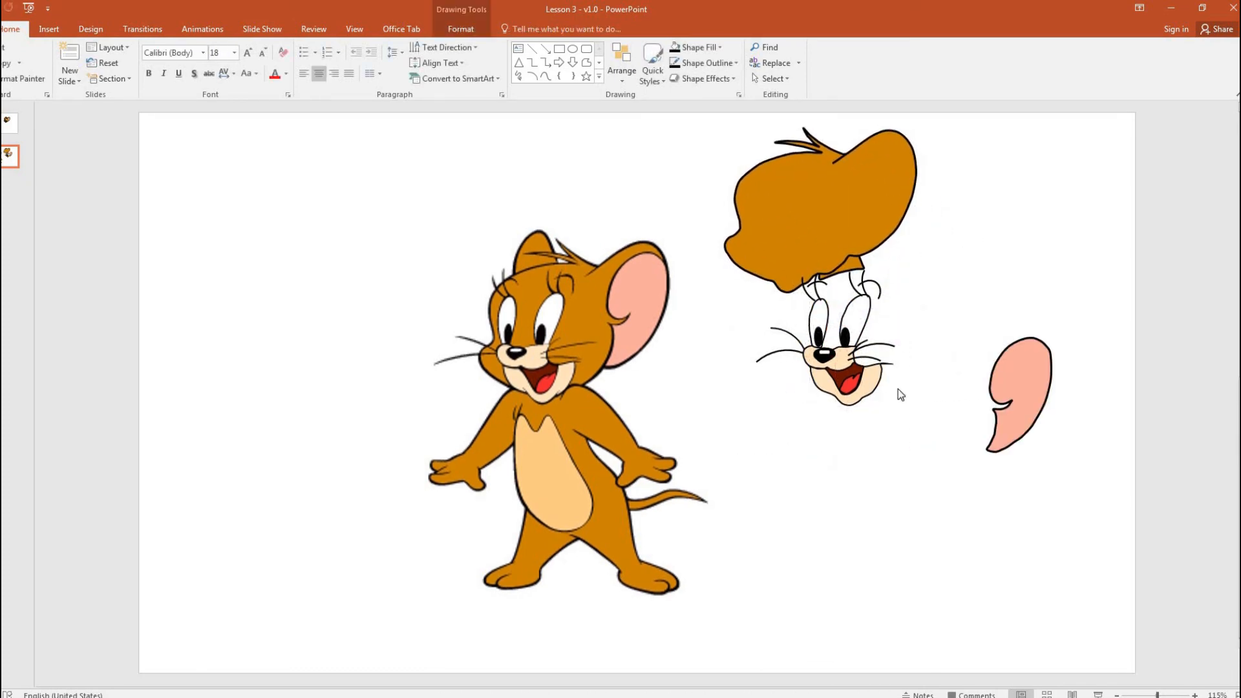
drag(864, 391, 848, 472)
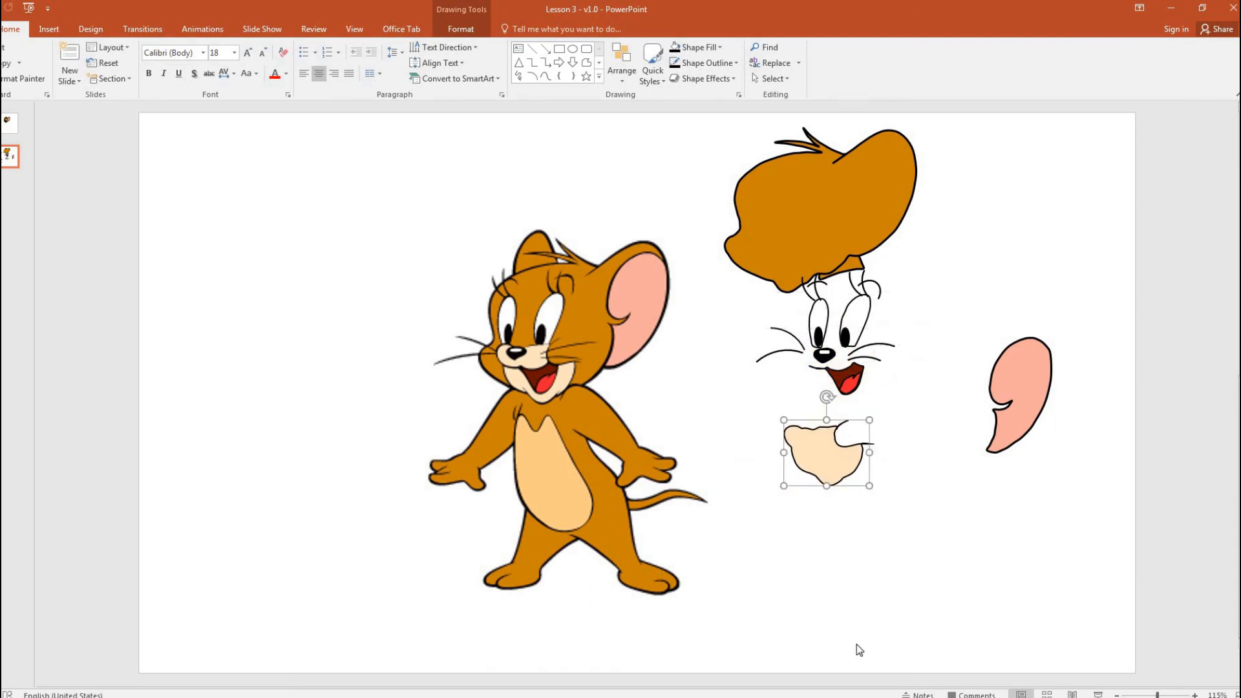
key(ctrl+z)
key(ctrl+z)
key(ctrl+z)
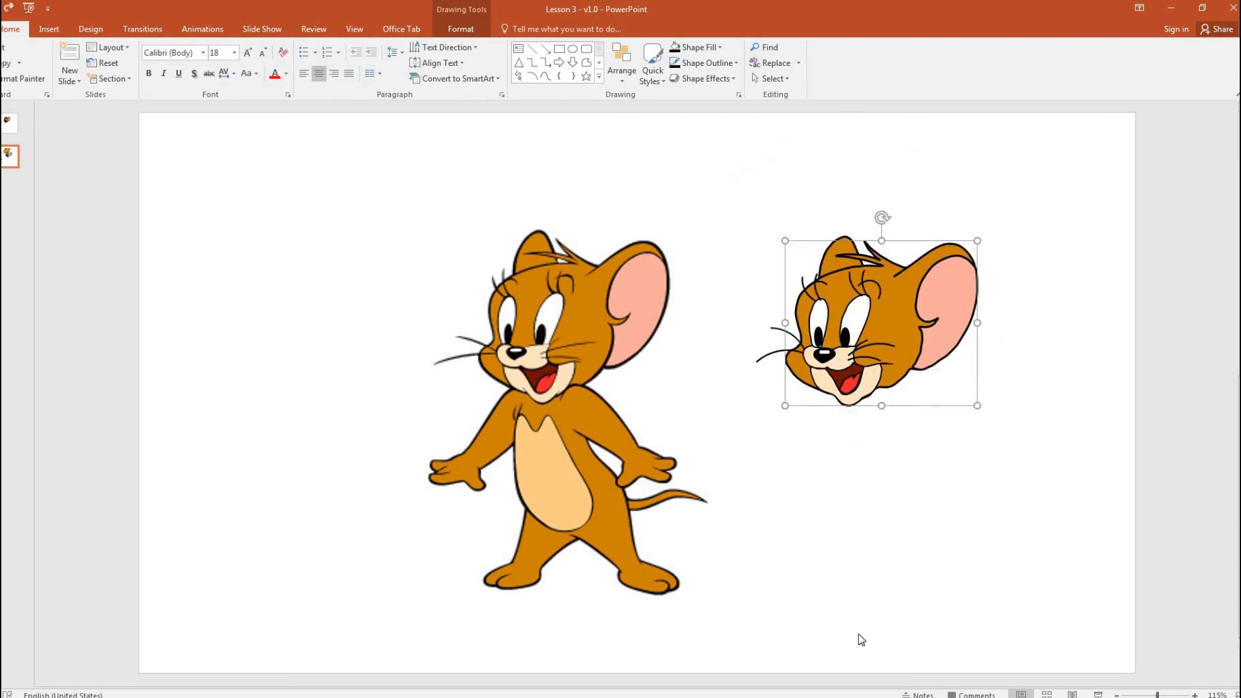
Step: Fill the main head shape with a light green theme colour
click(925, 526)
click(903, 300)
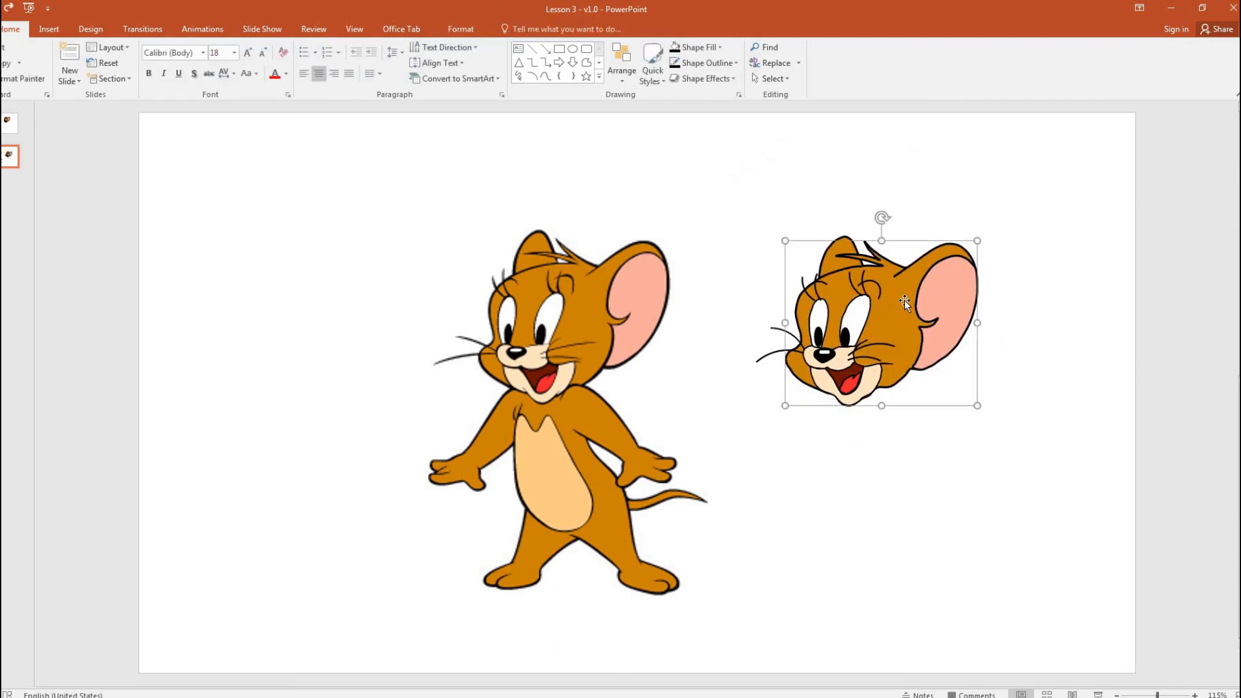
click(720, 48)
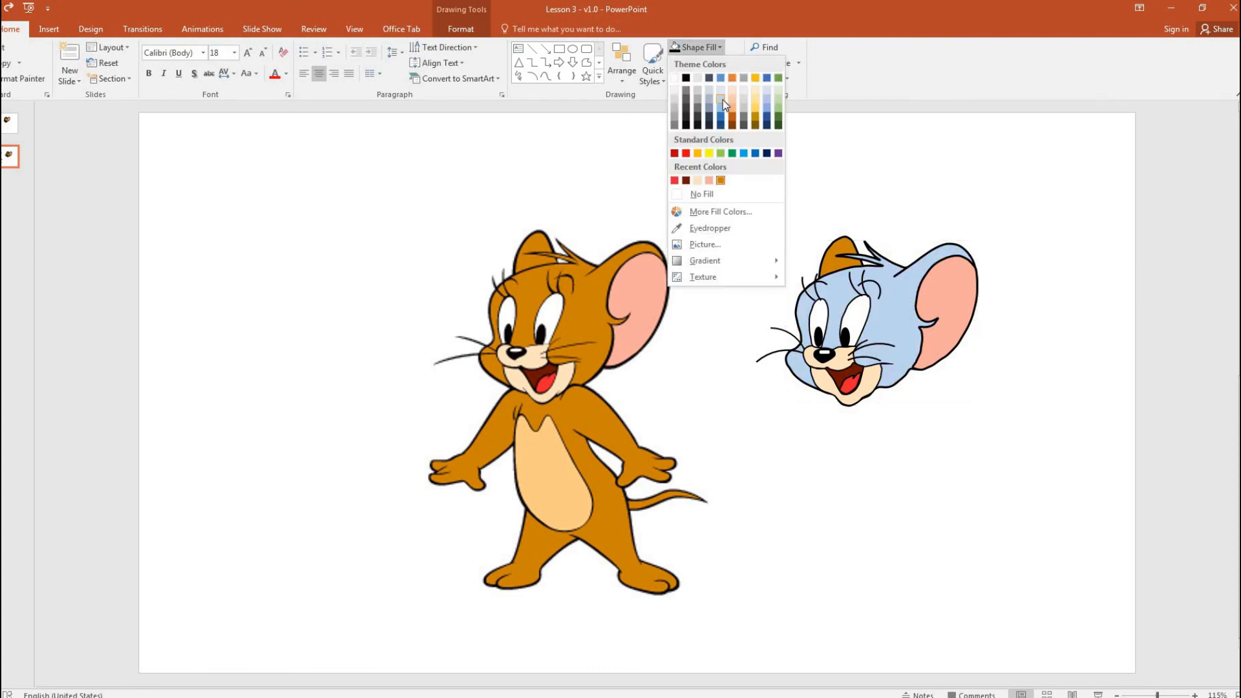
click(778, 102)
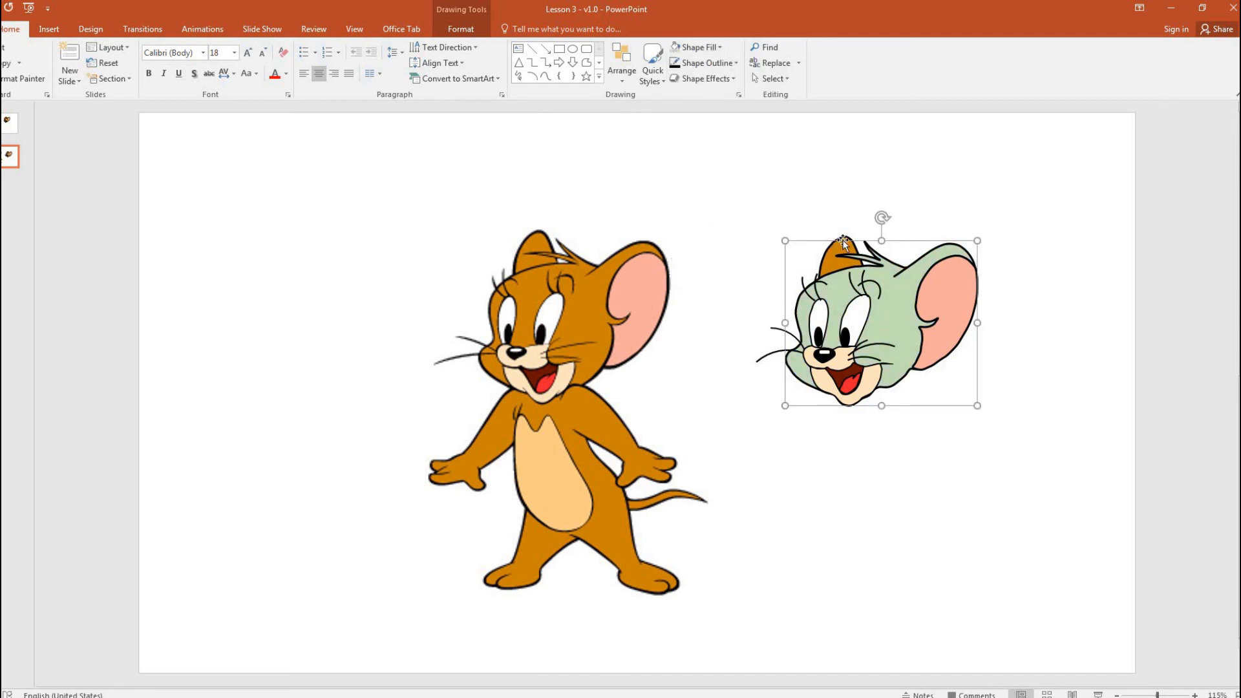
Step: Fill the small left-hand ear with a slightly darker green theme colour than the head
click(844, 239)
click(719, 47)
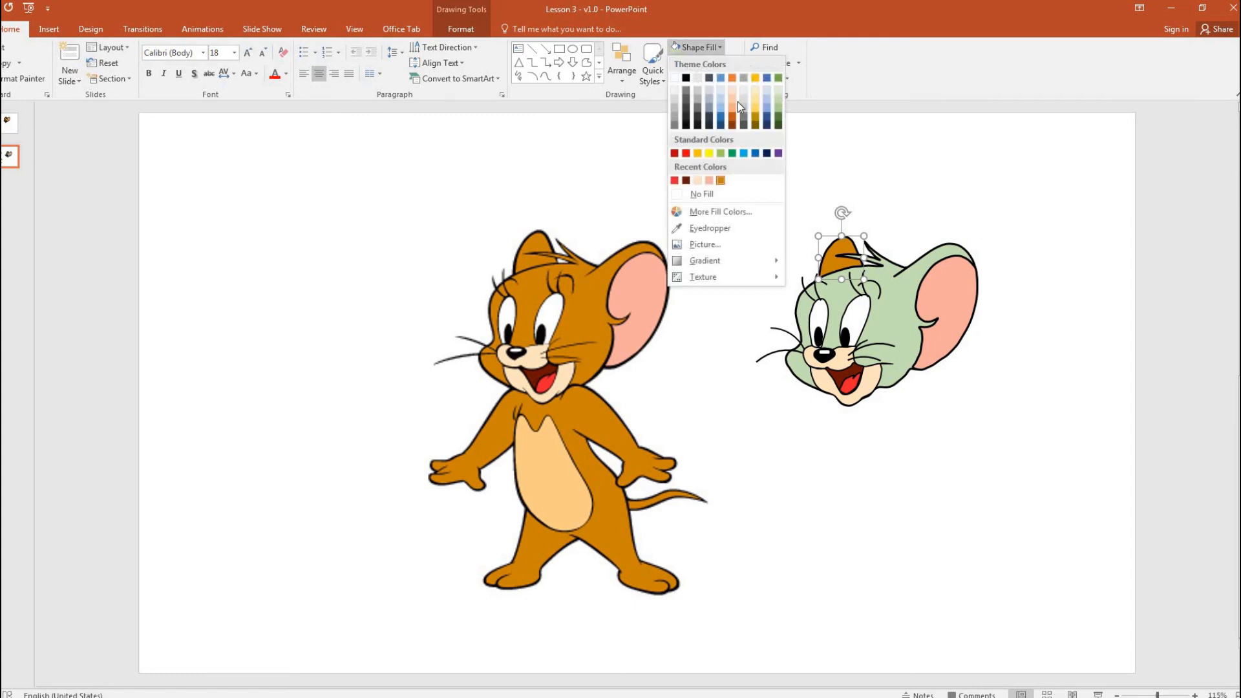
click(778, 110)
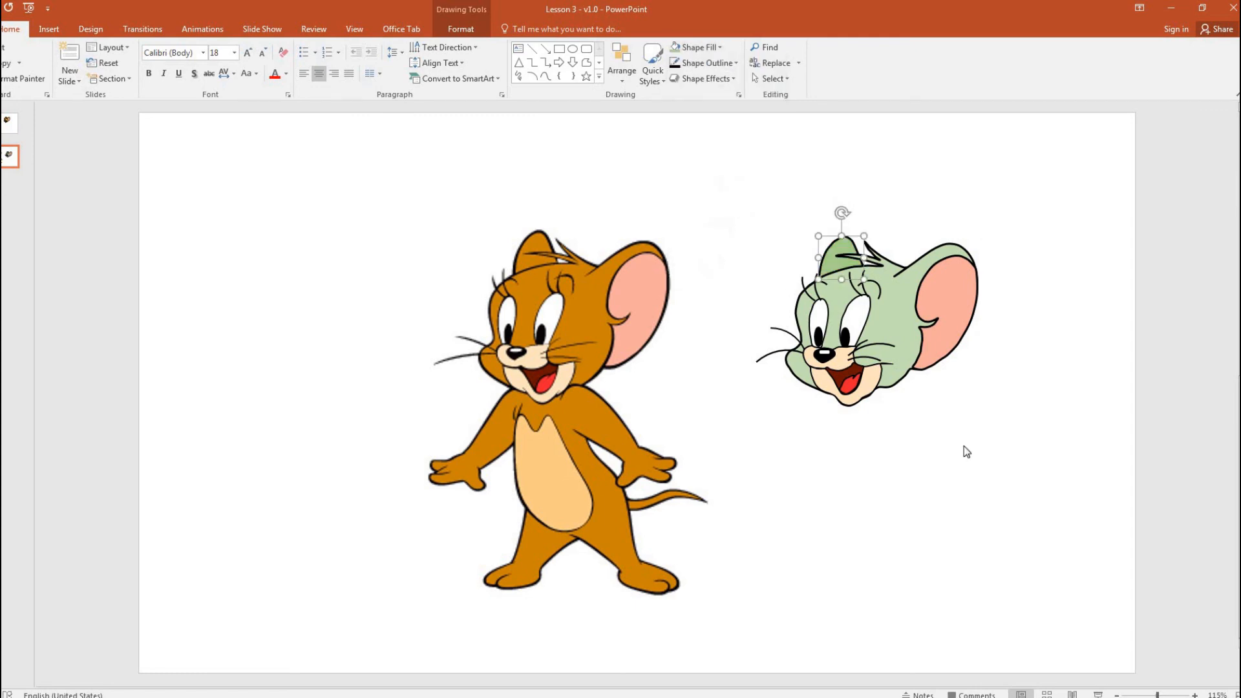
click(976, 478)
Step: Fill the large inner ear and the muzzle with the lightest green theme colour
click(944, 281)
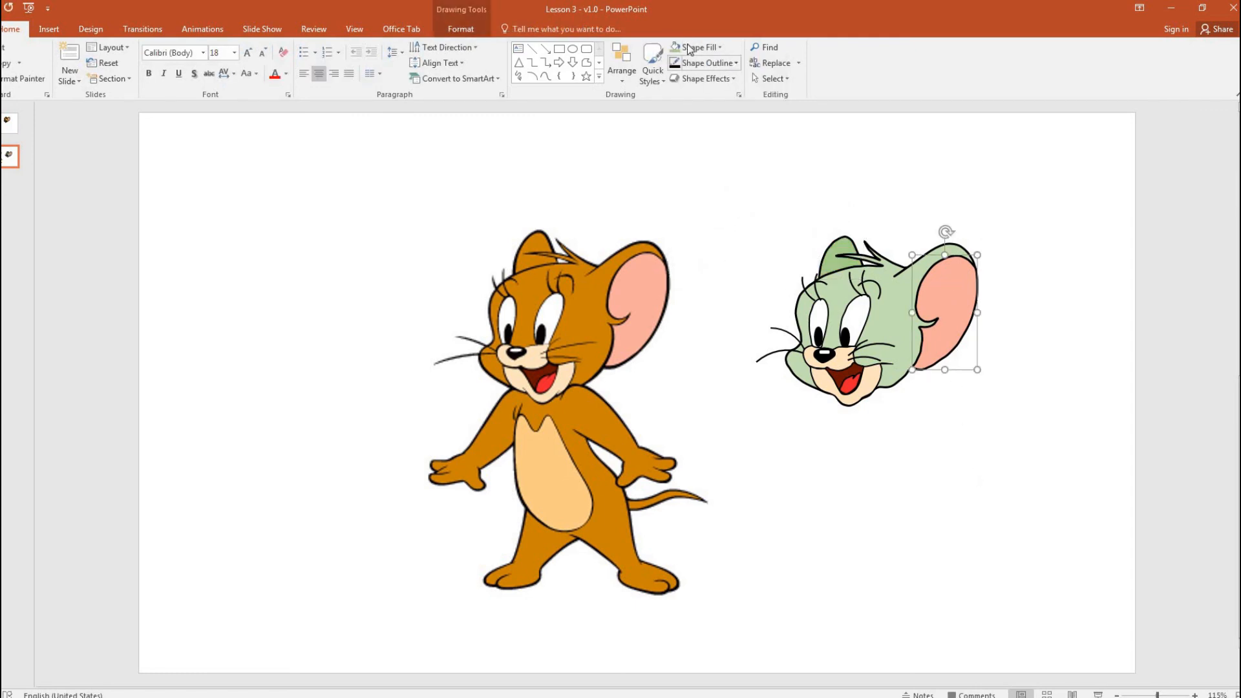
click(715, 50)
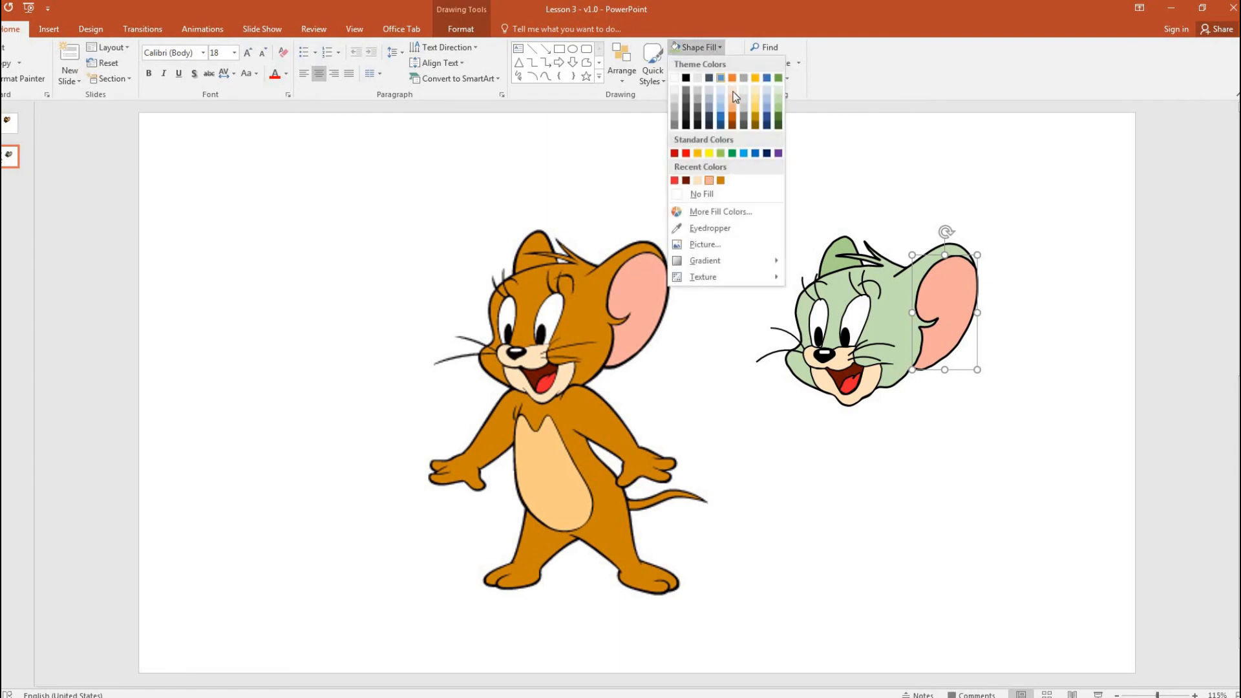
click(779, 90)
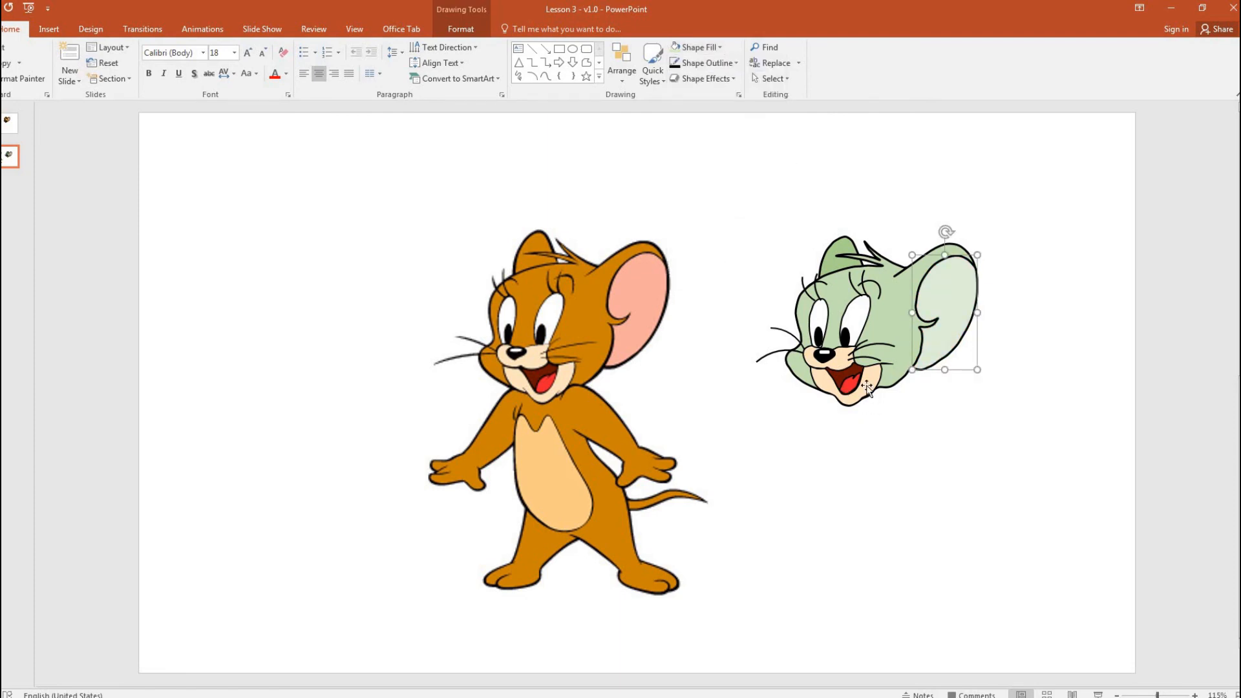
click(866, 388)
click(714, 47)
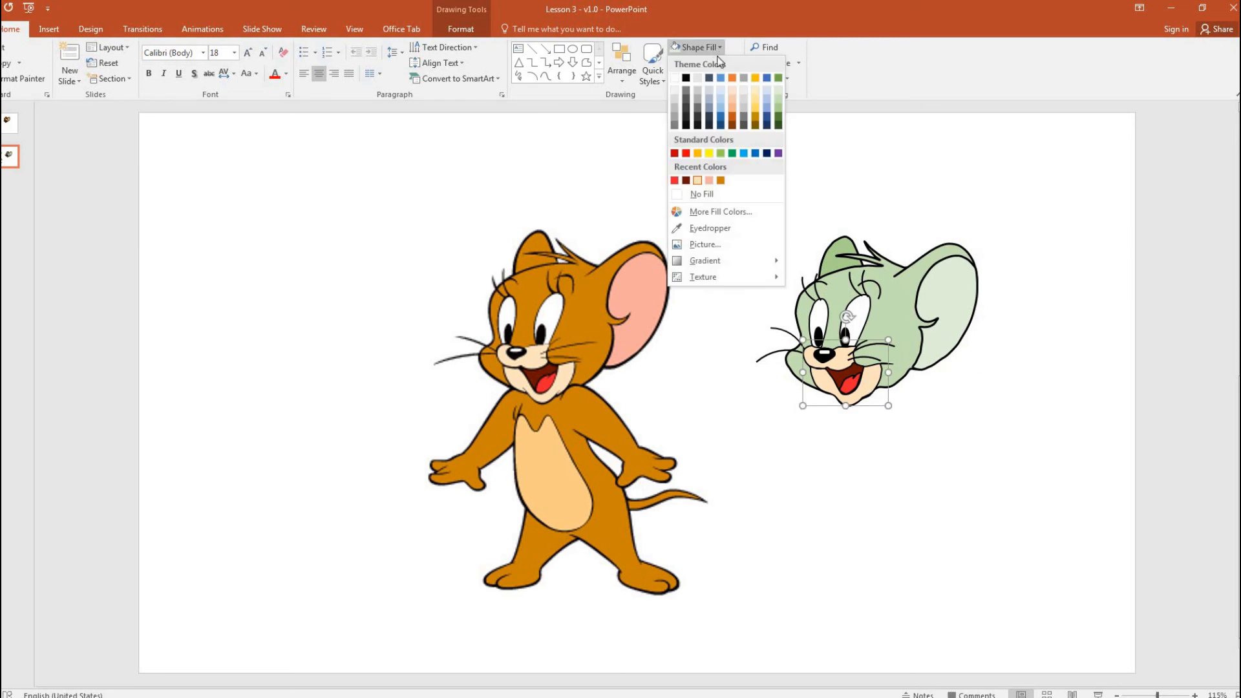
click(778, 87)
click(896, 549)
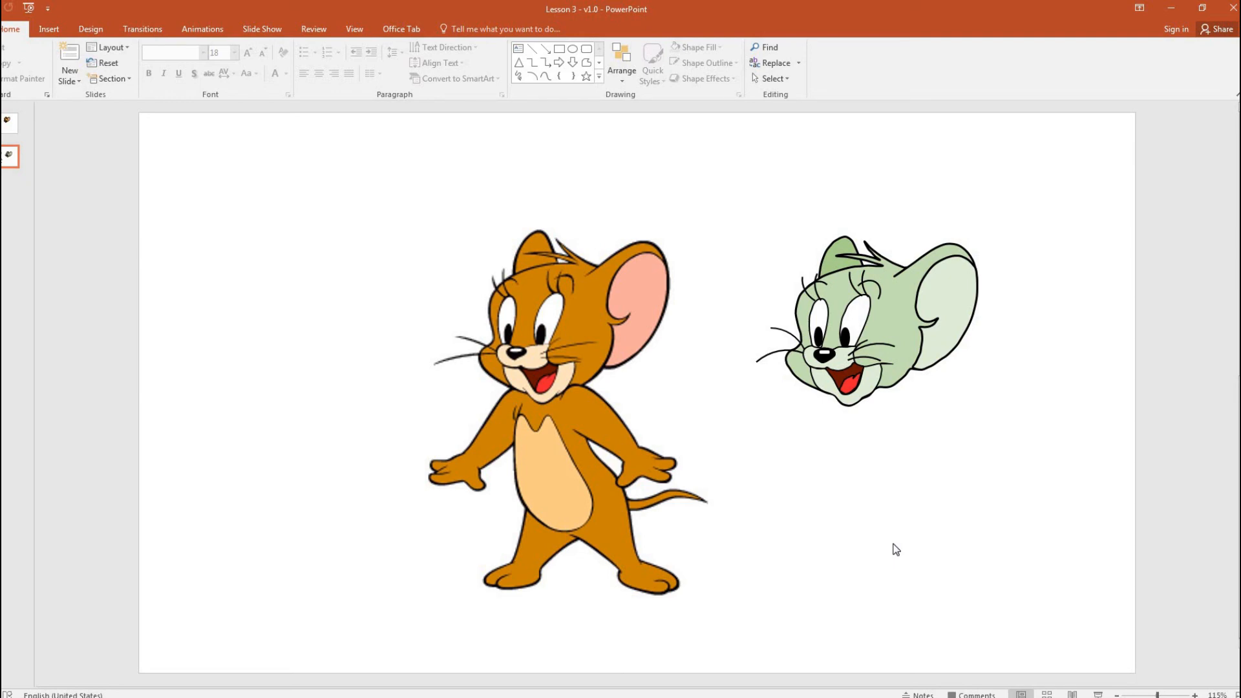
Step: Undo all the green fills on the head, ears and muzzle to restore the original brown, pink and cream colours
key(ctrl+z)
key(ctrl+z)
key(ctrl+z)
key(ctrl+z)
key(ctrl+z)
click(974, 505)
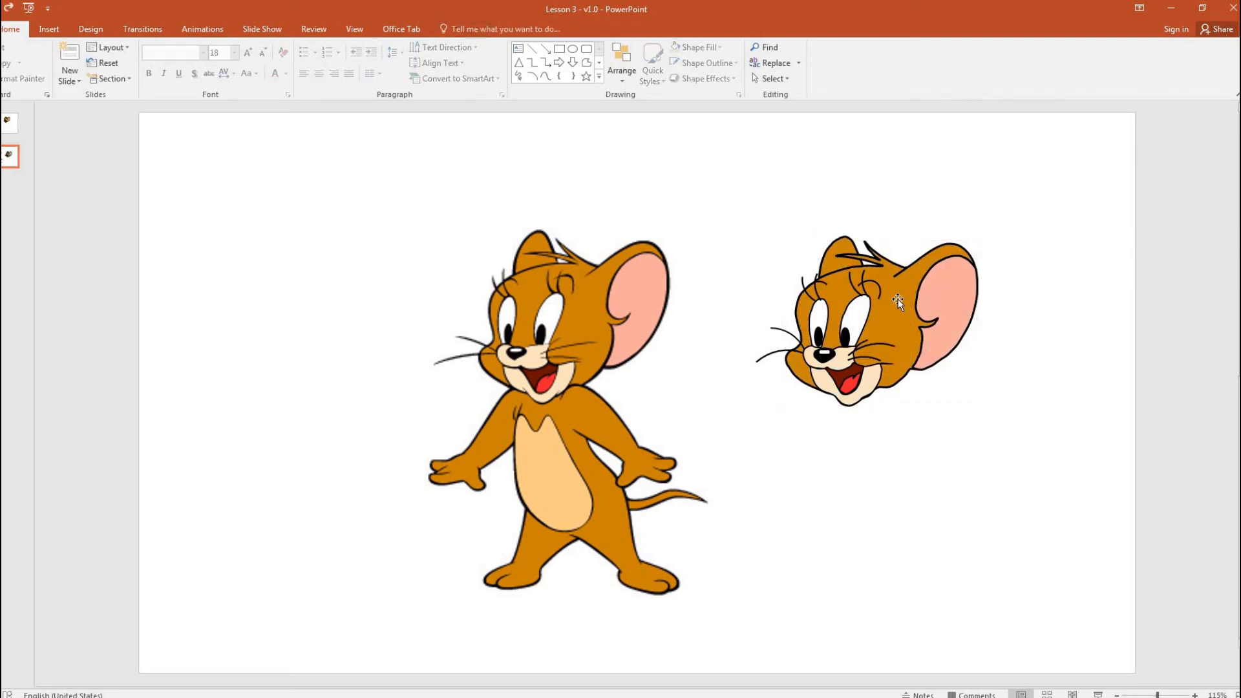
Step: Fill the main head shape with standard red, and lighten it to the custom RGB colour 255, 125, 125
click(898, 299)
click(721, 48)
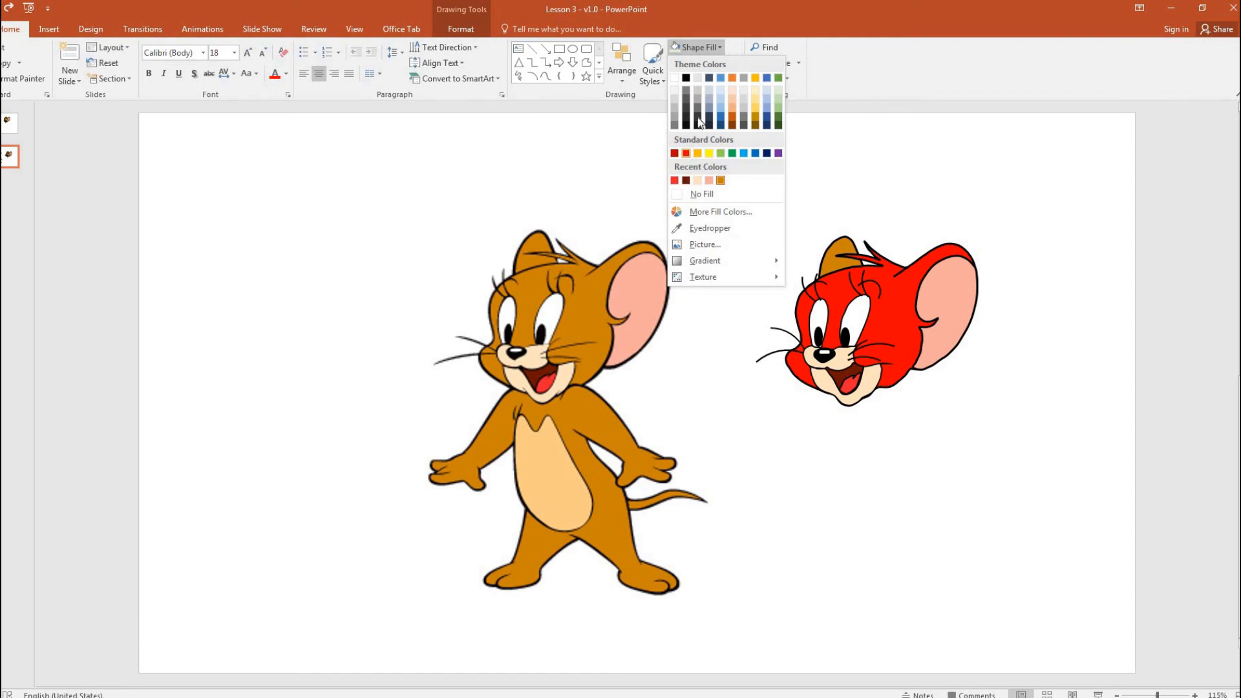
click(684, 153)
click(697, 47)
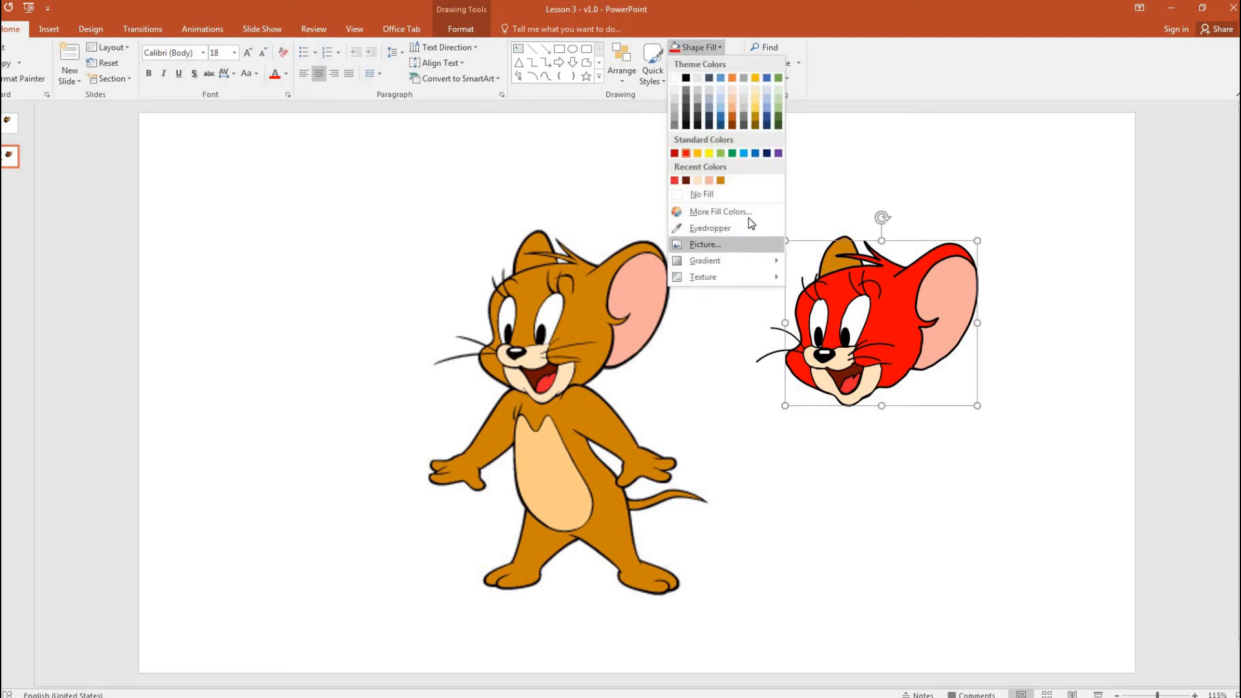
click(751, 213)
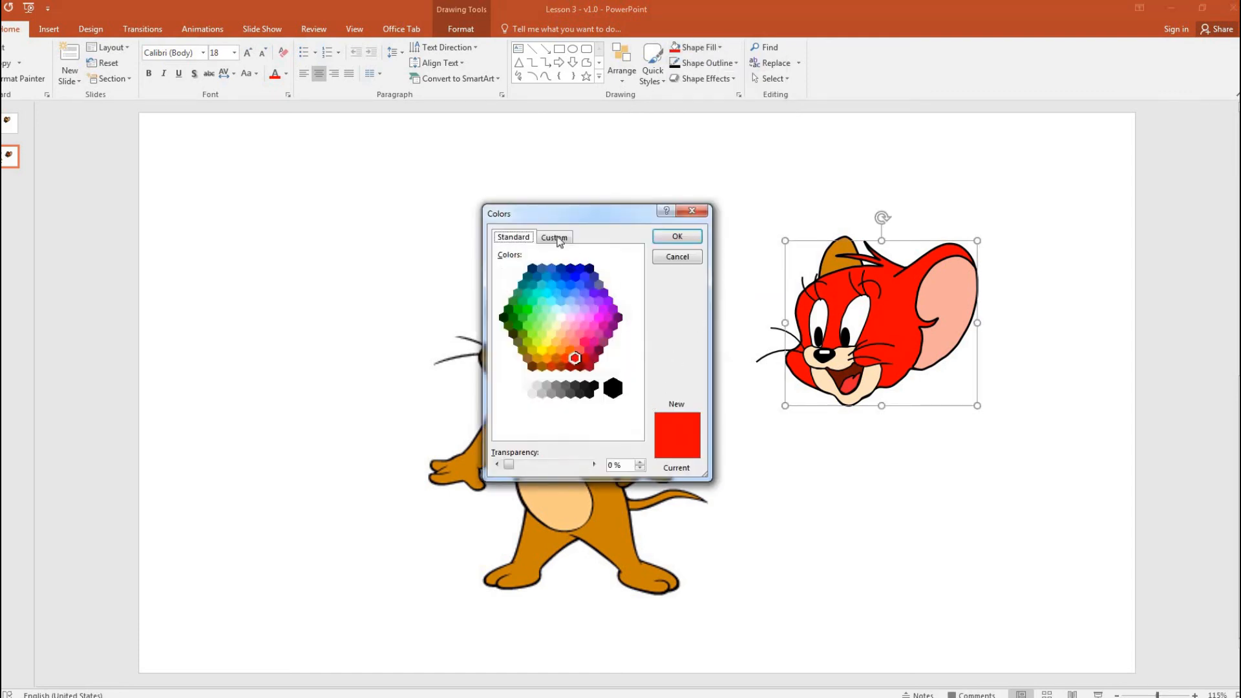
click(554, 238)
drag(635, 298, 635, 287)
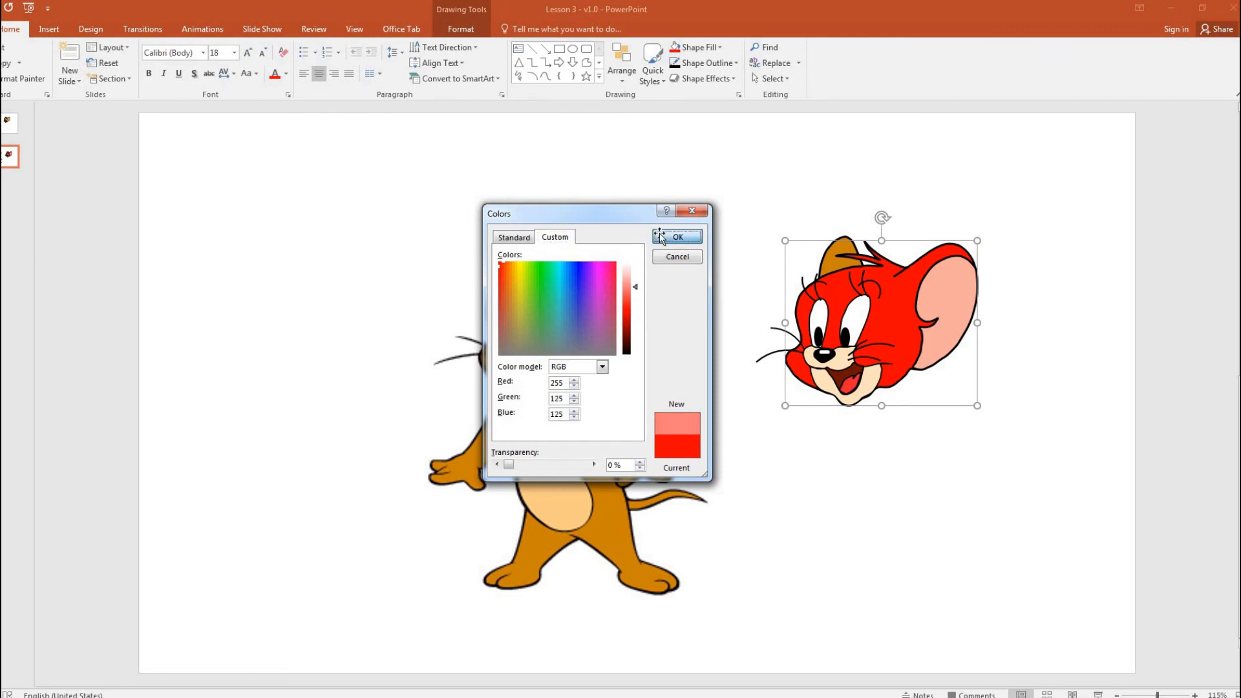
click(656, 238)
Step: Fill the small left-hand ear and the large inner ear with the bright red recent colour
click(847, 243)
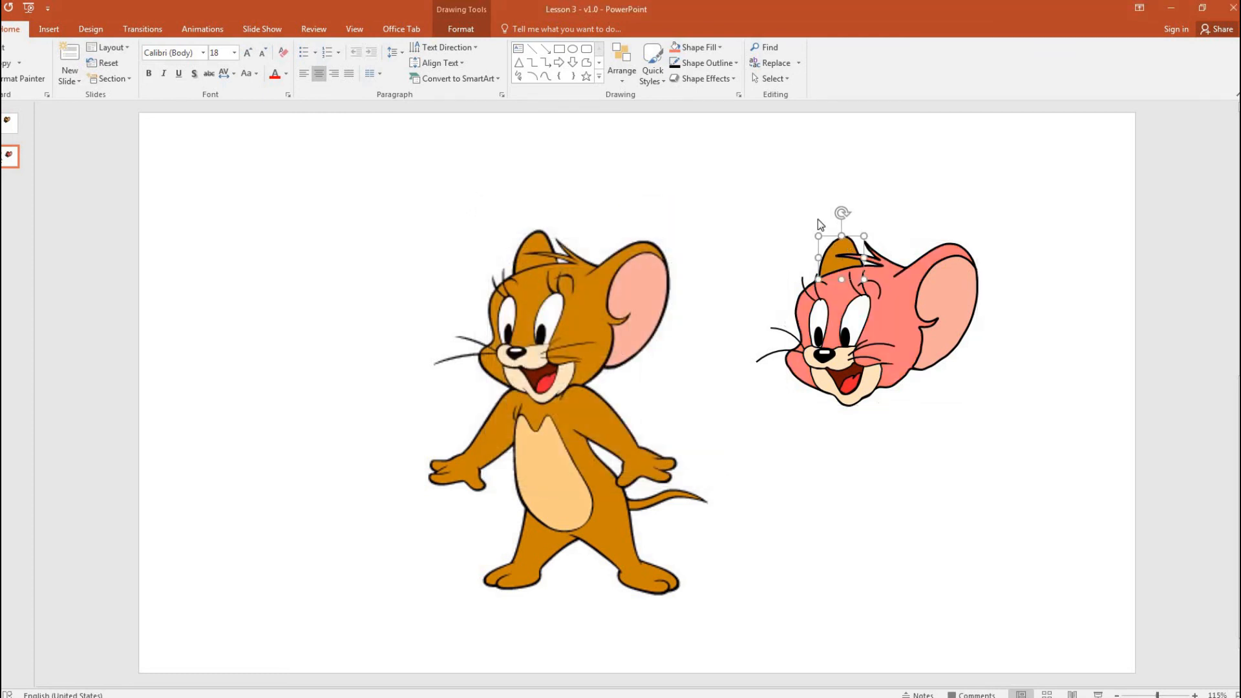
click(699, 47)
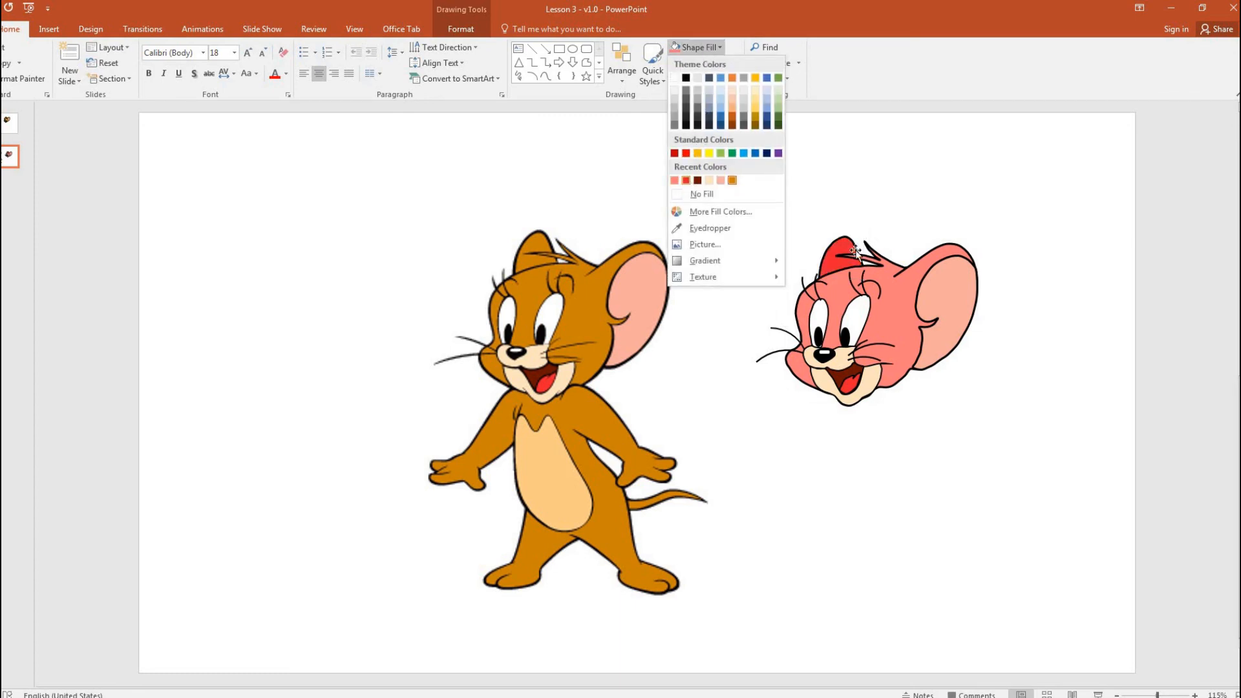
click(685, 179)
click(951, 275)
click(715, 48)
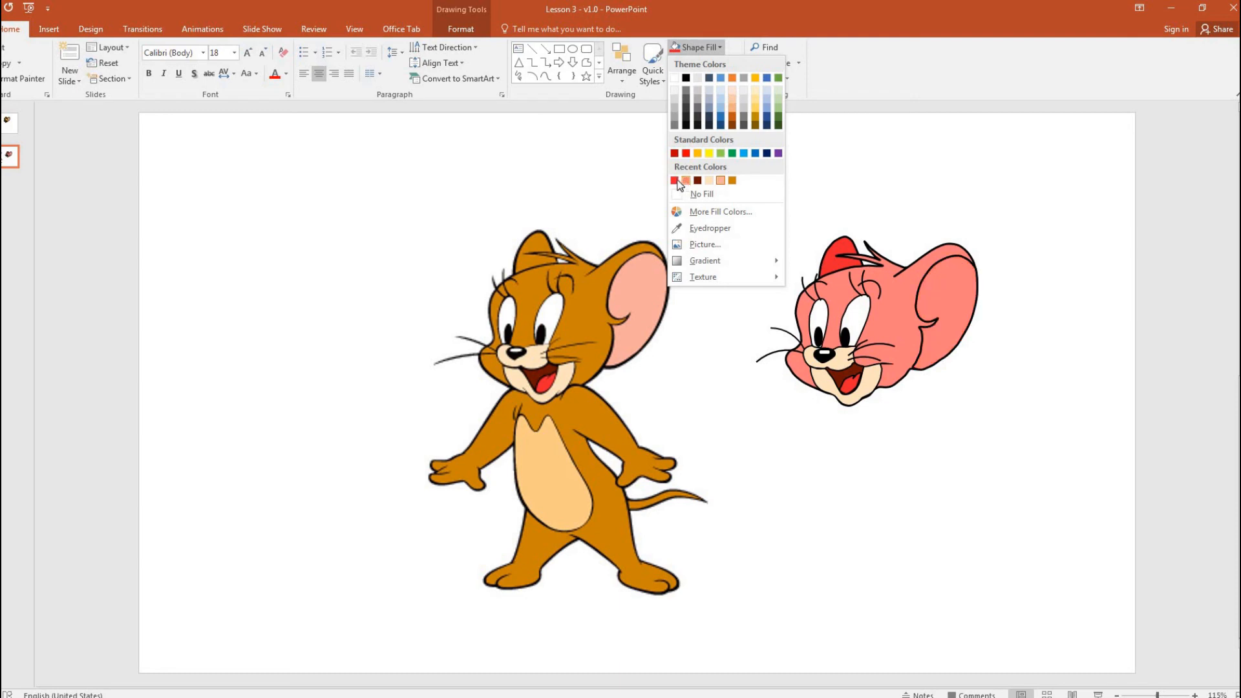
click(904, 522)
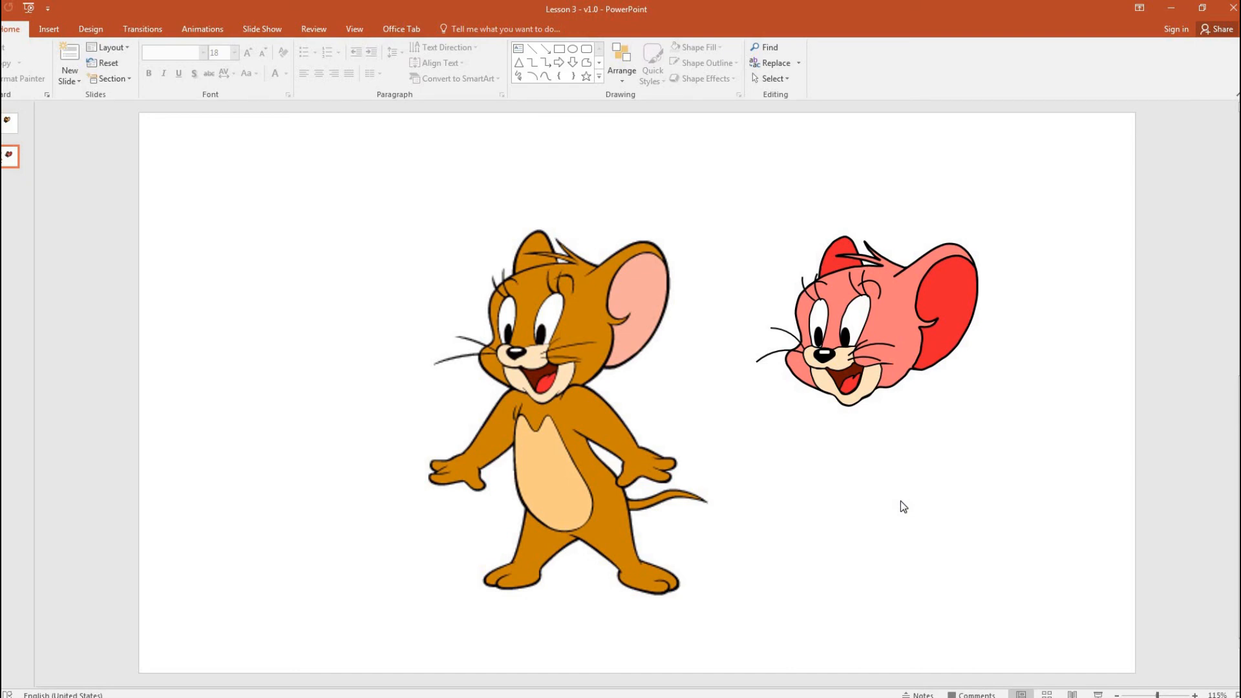
mouse_move(1043, 510)
mouse_down()
mouse_move(951, 407)
mouse_move(676, 158)
mouse_up()
click(1082, 543)
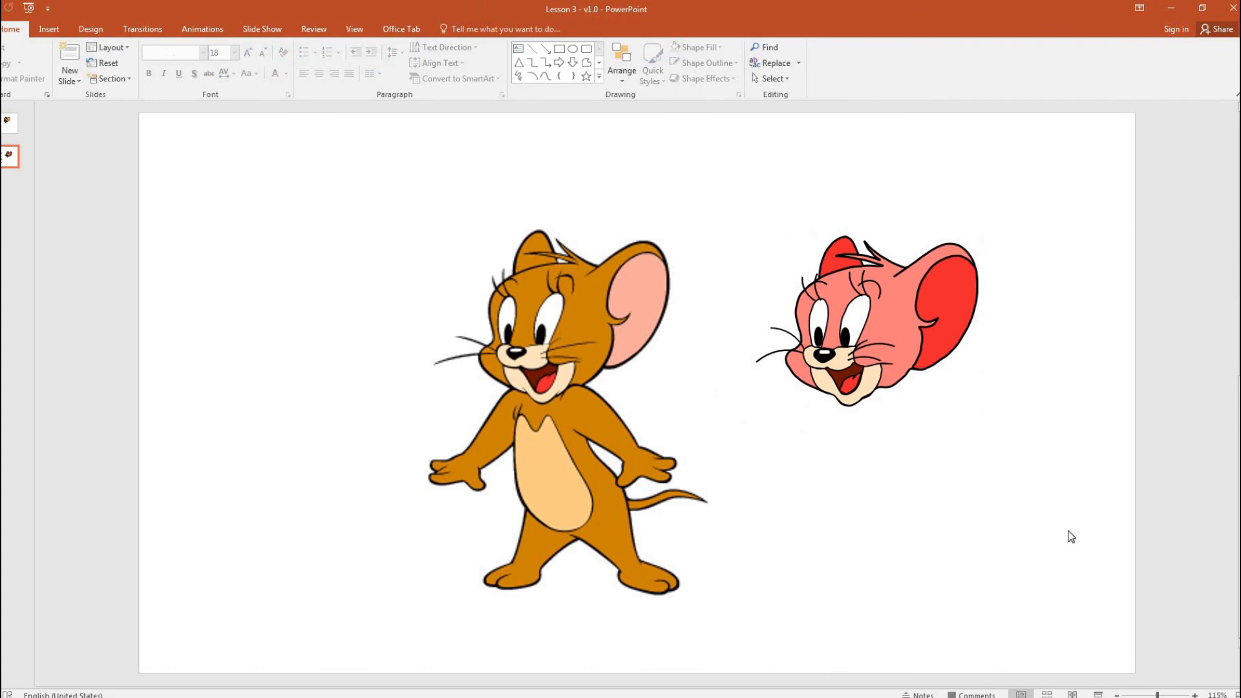